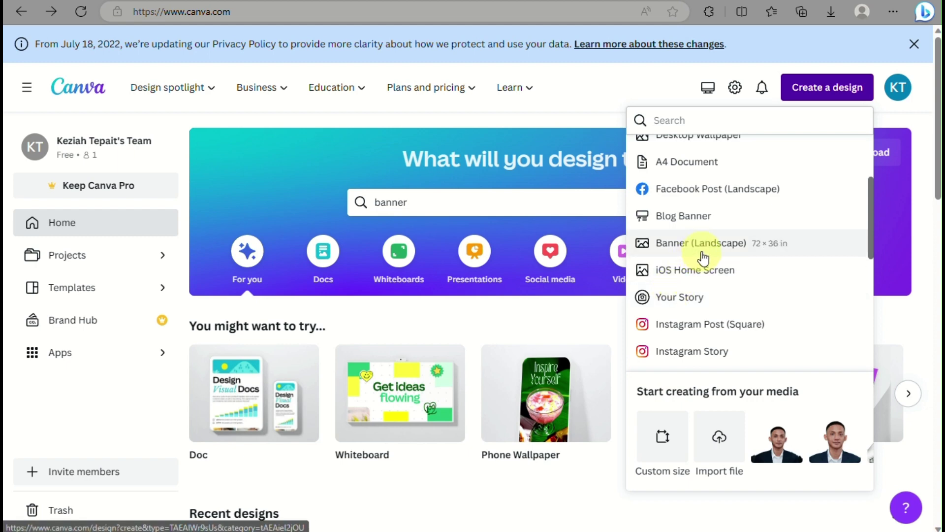
# - Create a new blank design in the Blog Banner format
pyautogui.click(713, 214)
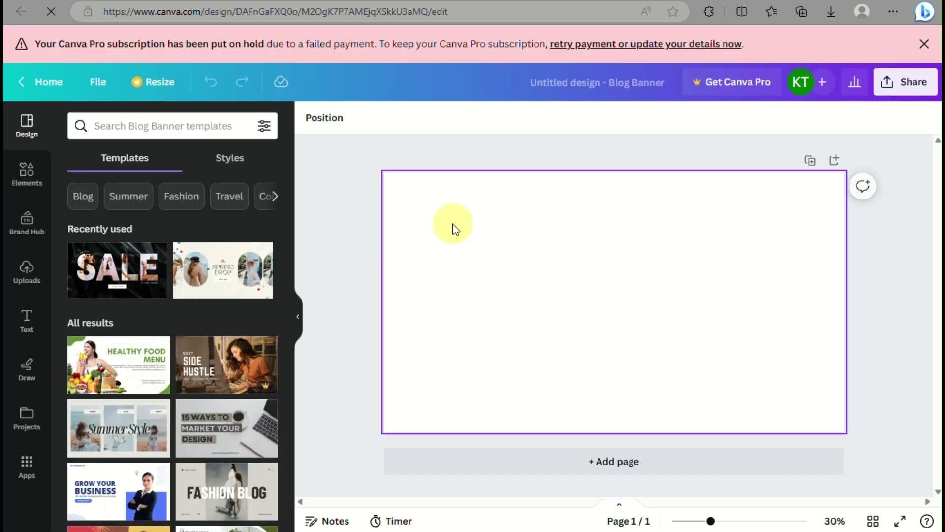
# - Browse the available Blog Banner templates without applying any to the blank page
pyautogui.scroll(-5, 142, 357)
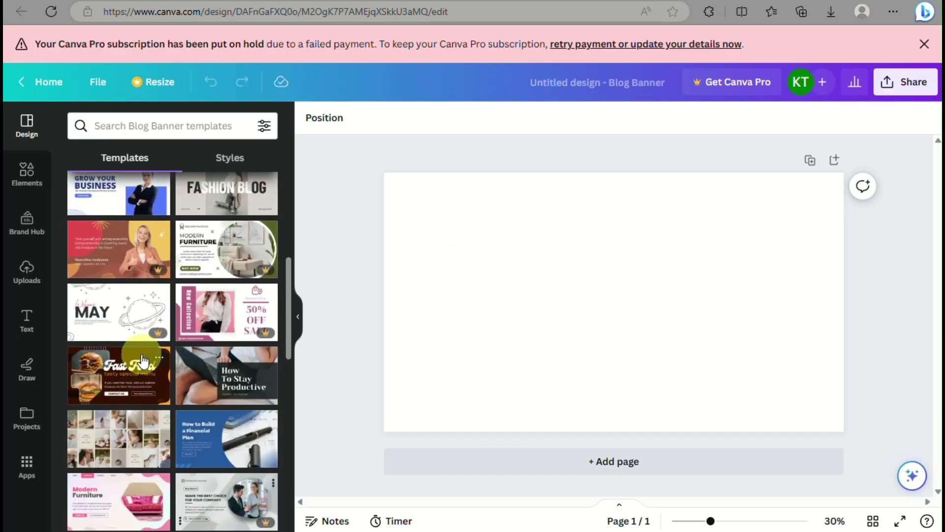
pyautogui.scroll(-10, 143, 361)
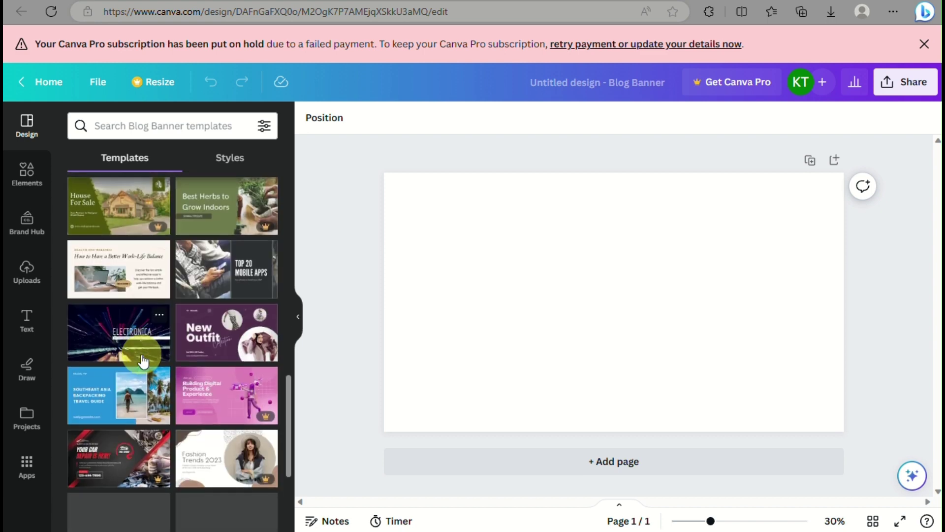
pyautogui.scroll(-3, 143, 361)
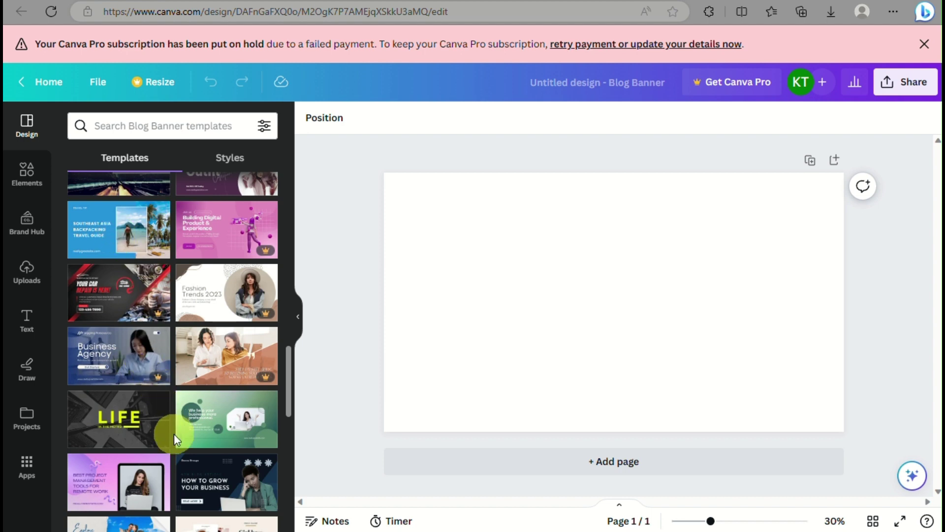
pyautogui.scroll(-4, 173, 433)
pyautogui.scroll(-6, 173, 433)
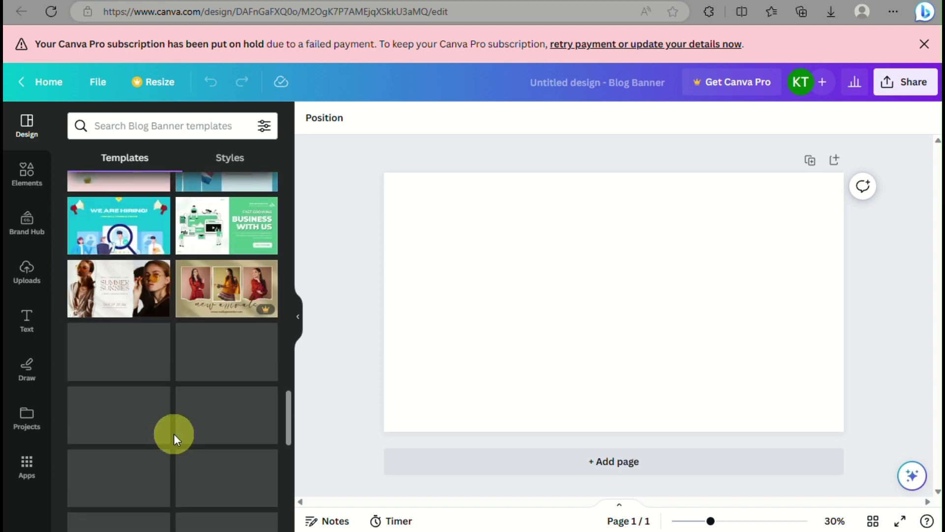
pyautogui.scroll(-7, 173, 433)
pyautogui.scroll(2, 173, 433)
pyautogui.scroll(10, 173, 433)
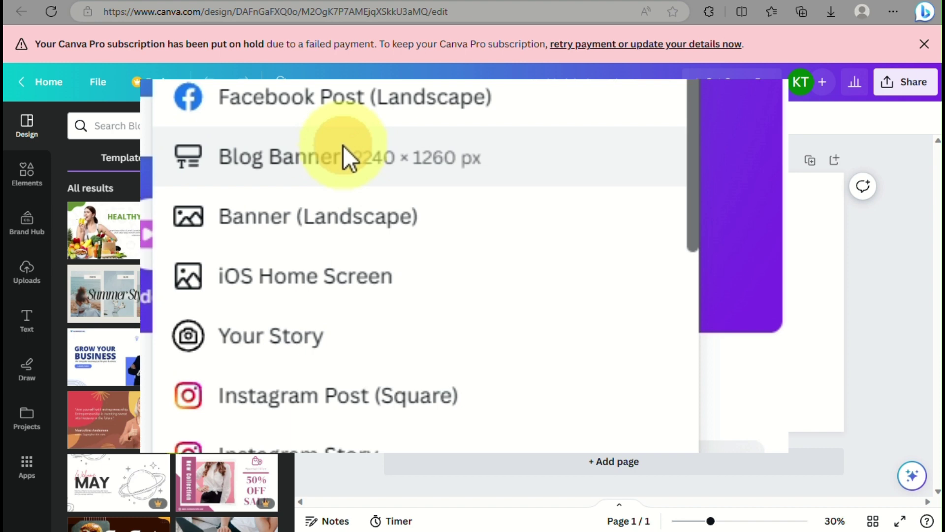
pyautogui.click(343, 147)
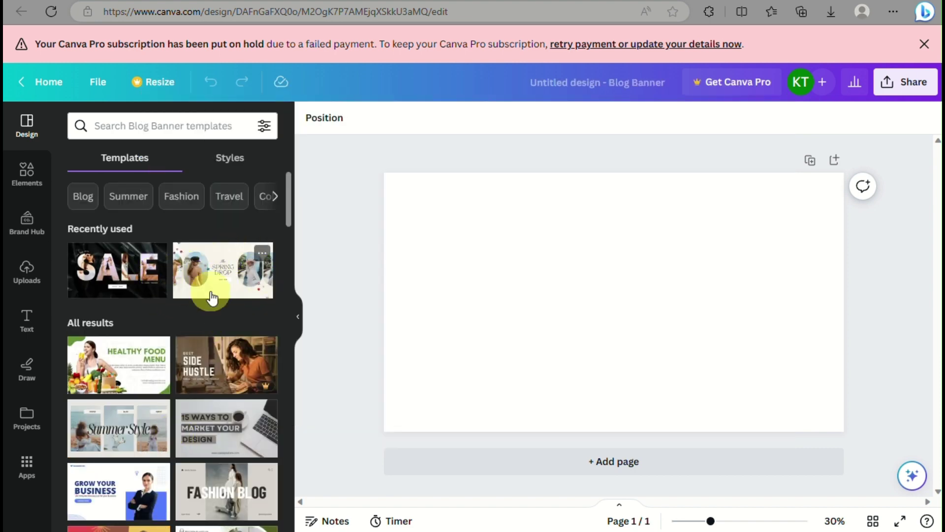
pyautogui.scroll(-2, 260, 281)
pyautogui.scroll(2, 210, 367)
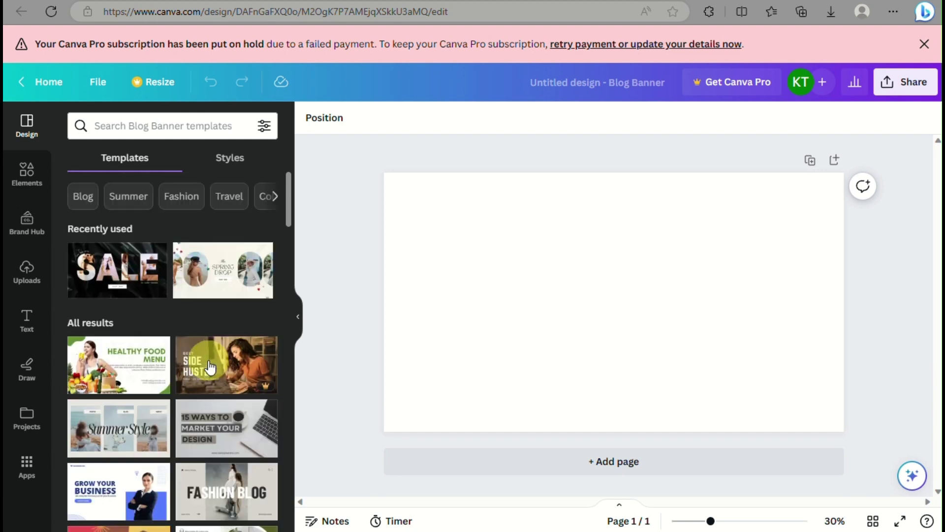
pyautogui.click(451, 271)
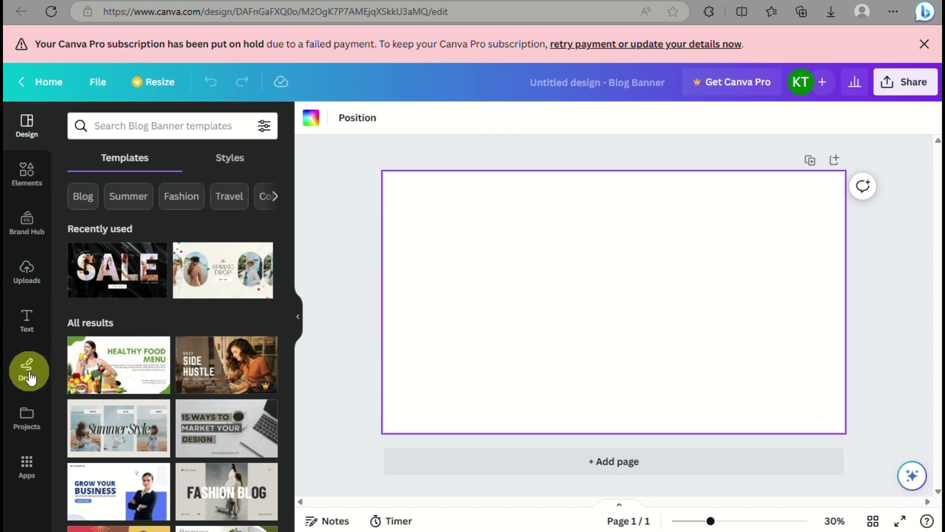
# - Search the elements library for "background" and add the pastel watercolor graphic to the page
pyautogui.click(27, 184)
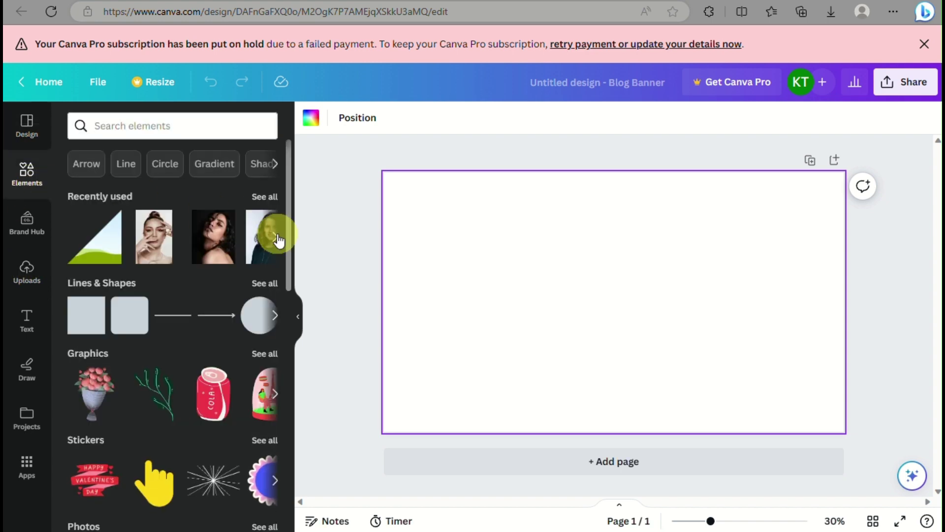
pyautogui.scroll(-6, 156, 345)
pyautogui.scroll(-15, 156, 344)
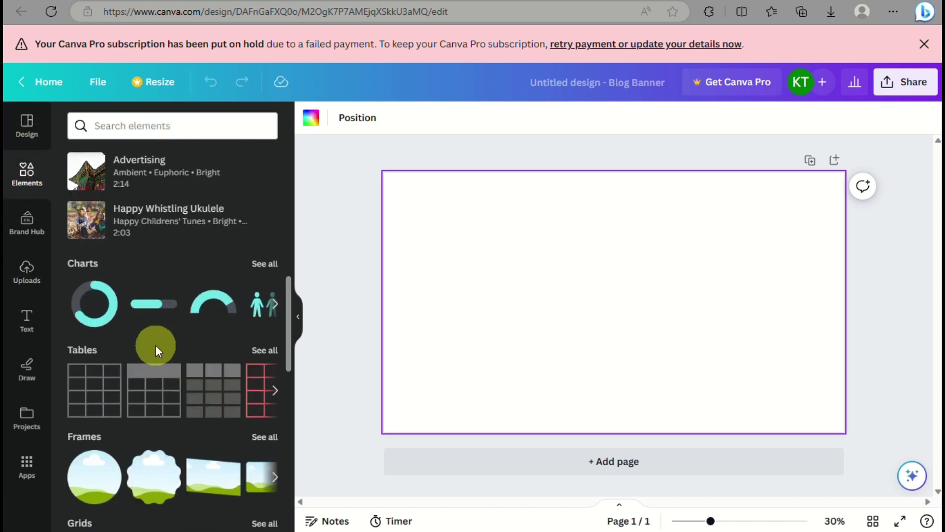
pyautogui.scroll(-10, 156, 345)
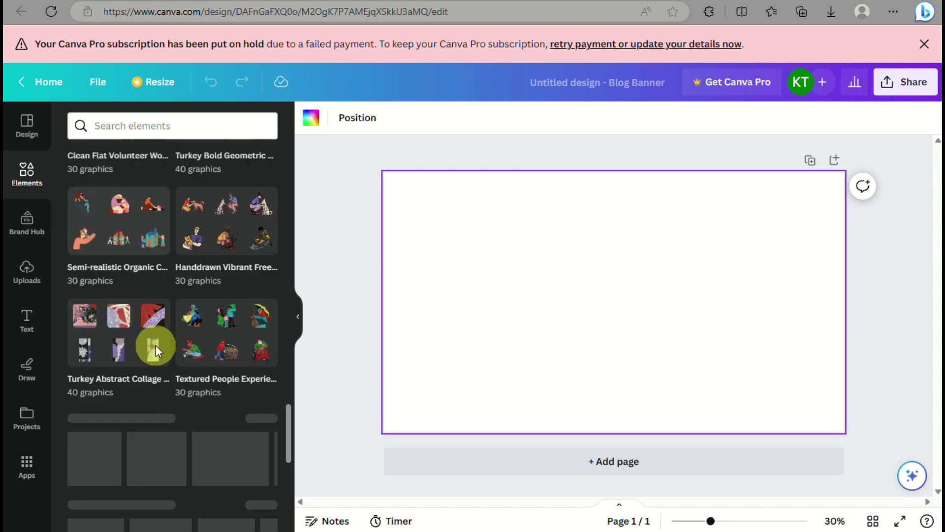
pyautogui.click(173, 123)
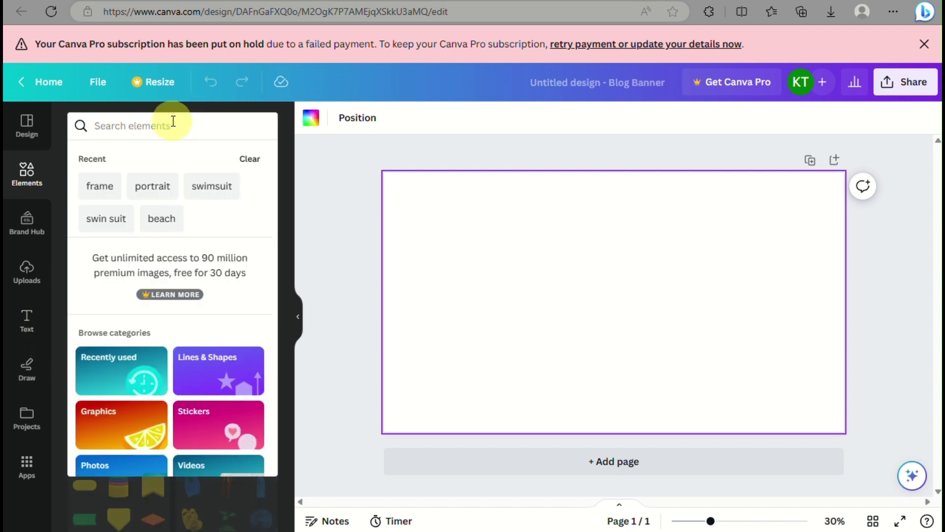
pyautogui.write('back')
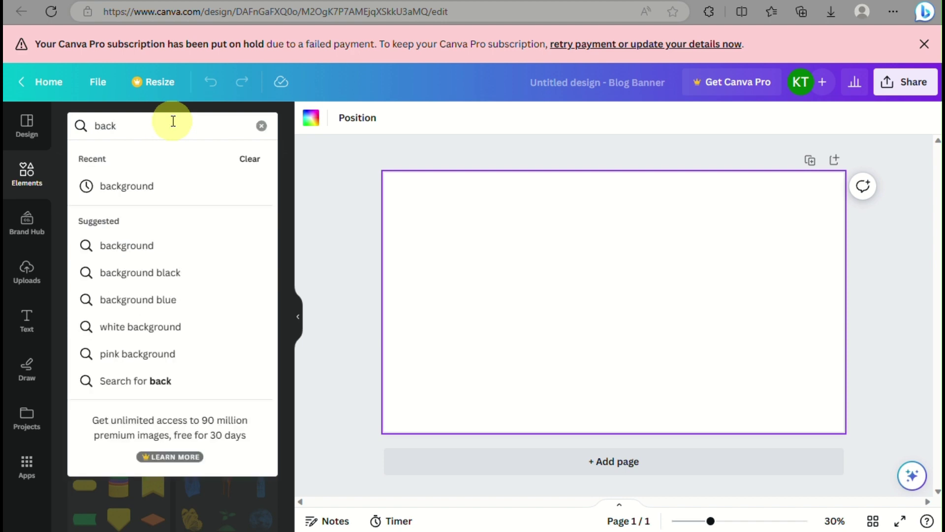
pyautogui.click(147, 192)
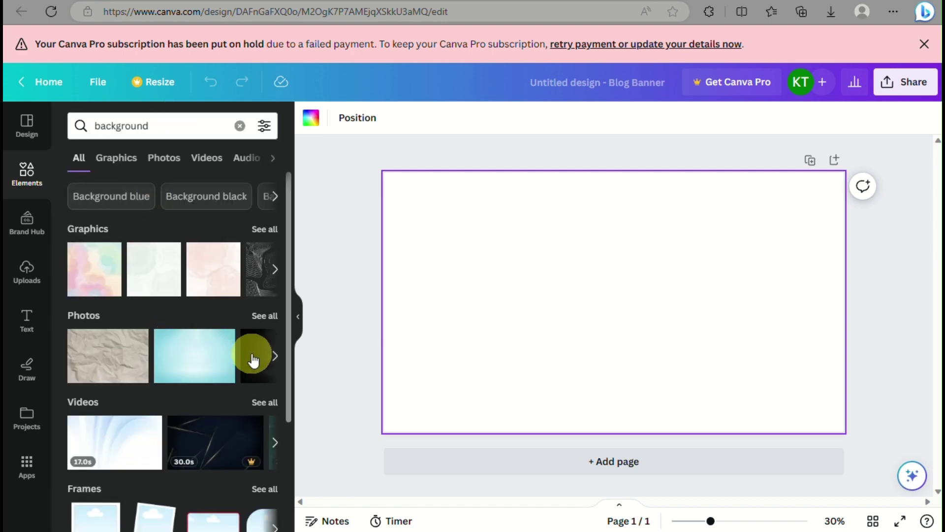
pyautogui.click(84, 280)
# - Align the watercolor graphic with the page's left edge and enlarge it until it covers the whole banner
pyautogui.moveTo(646, 306); pyautogui.dragTo(519, 279)
pyautogui.moveTo(590, 380); pyautogui.dragTo(571, 332)
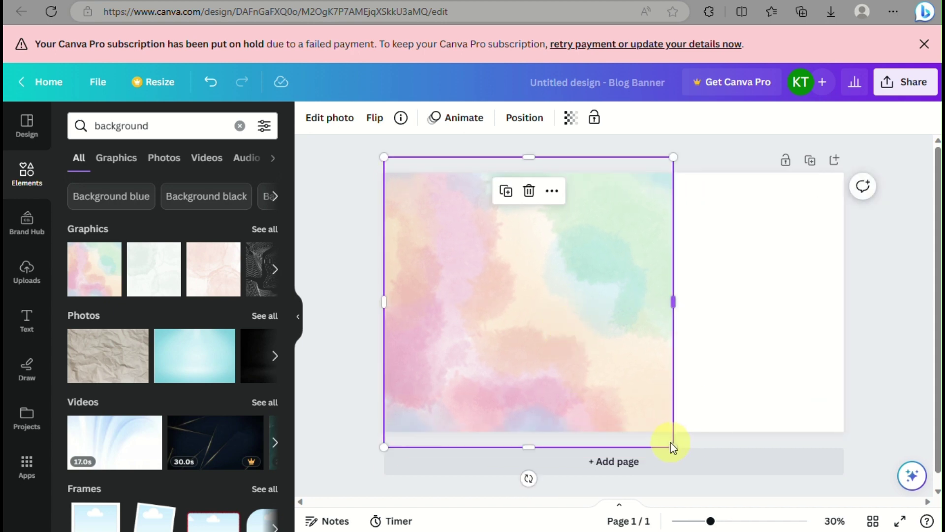
pyautogui.moveTo(671, 445); pyautogui.dragTo(870, 468)
pyautogui.moveTo(703, 353); pyautogui.dragTo(698, 218)
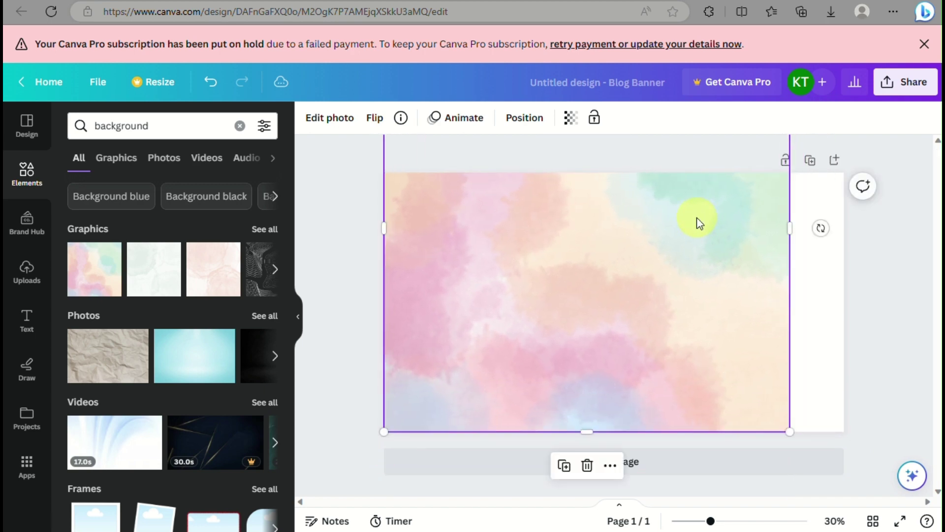
pyautogui.hotkey('ctrl', '-')
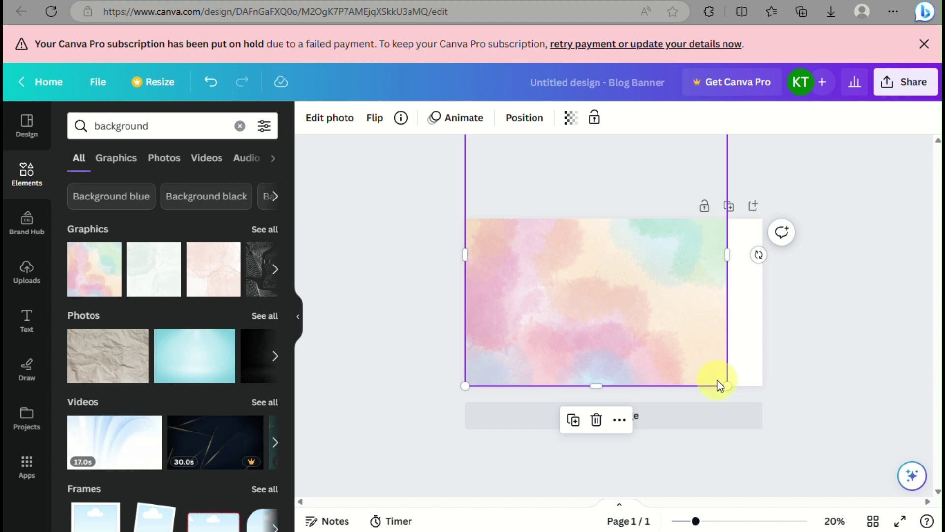
pyautogui.moveTo(727, 389); pyautogui.dragTo(790, 406)
pyautogui.moveTo(692, 313); pyautogui.dragTo(686, 285)
pyautogui.scroll(3, 685, 285)
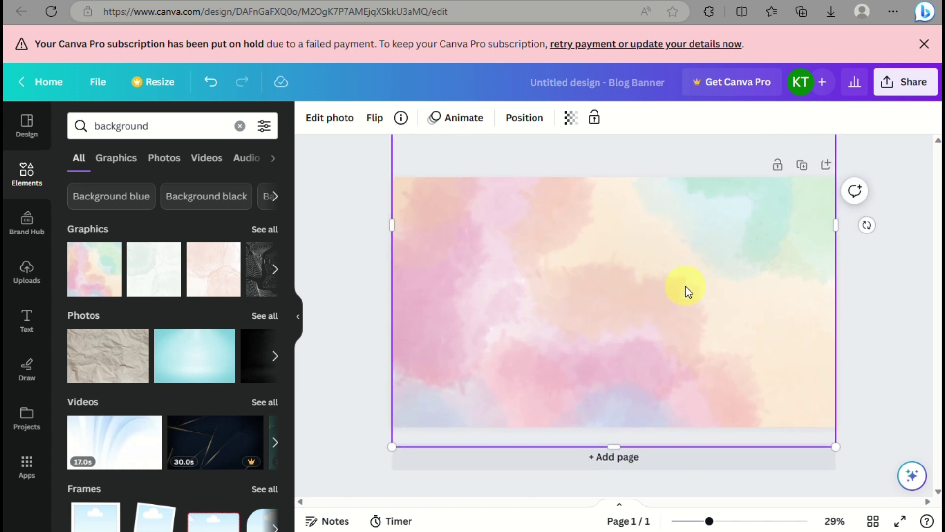
pyautogui.scroll(1, 685, 285)
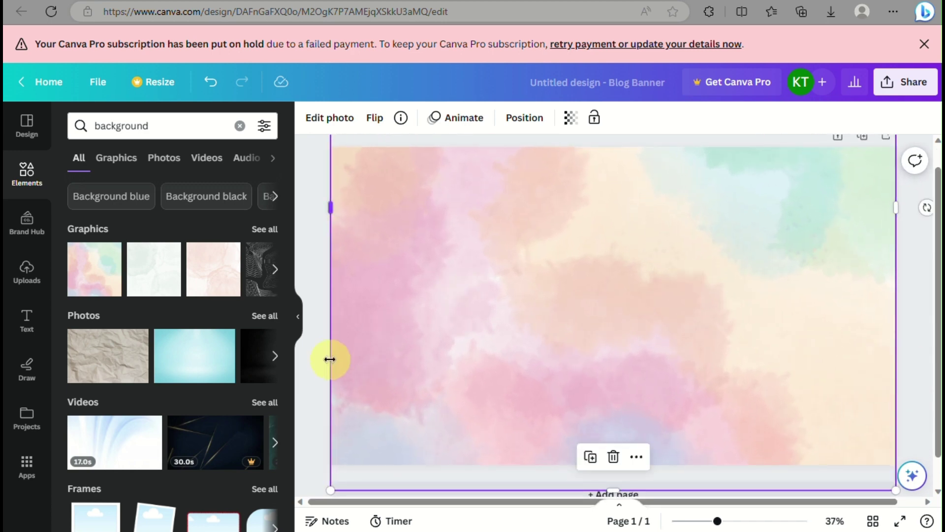
pyautogui.click(315, 367)
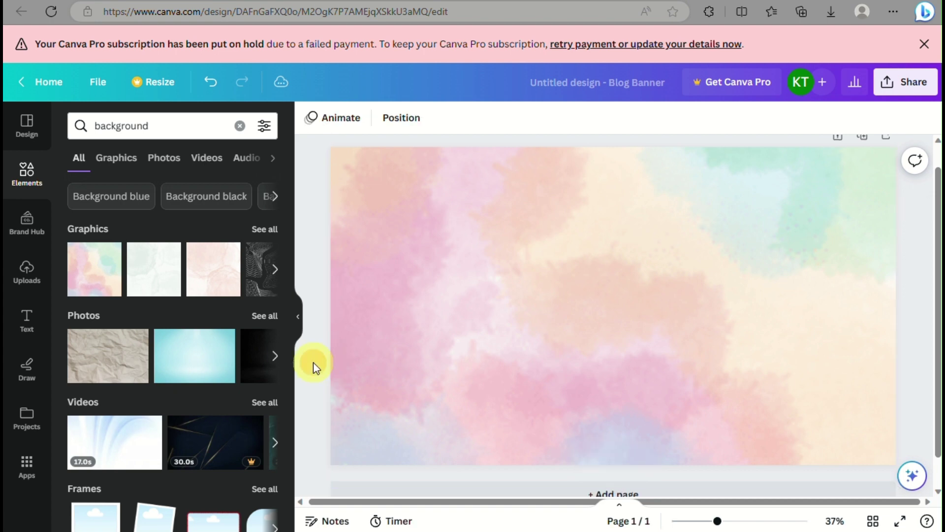
# - Lower the opacity of the watercolor background so its colors look softer
pyautogui.click(666, 203)
pyautogui.click(604, 117)
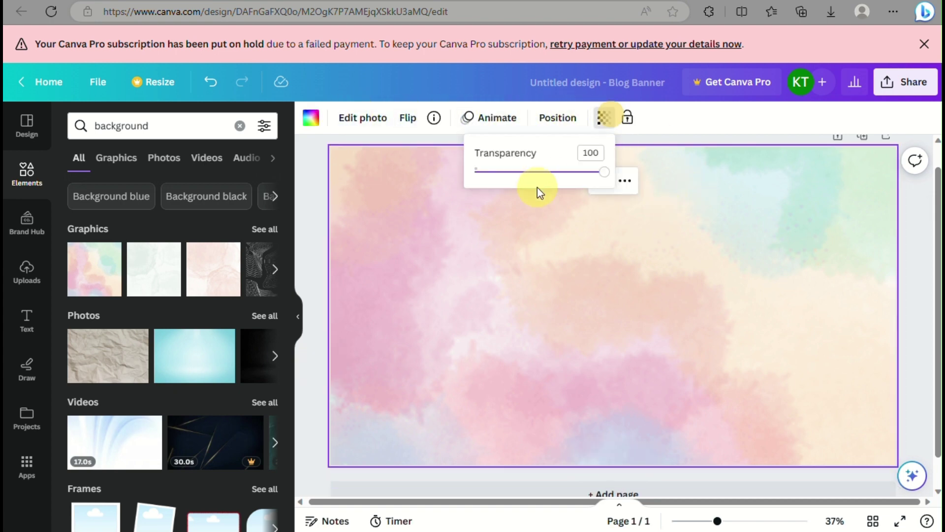
pyautogui.click(533, 174)
pyautogui.moveTo(541, 176); pyautogui.dragTo(570, 175)
pyautogui.click(314, 205)
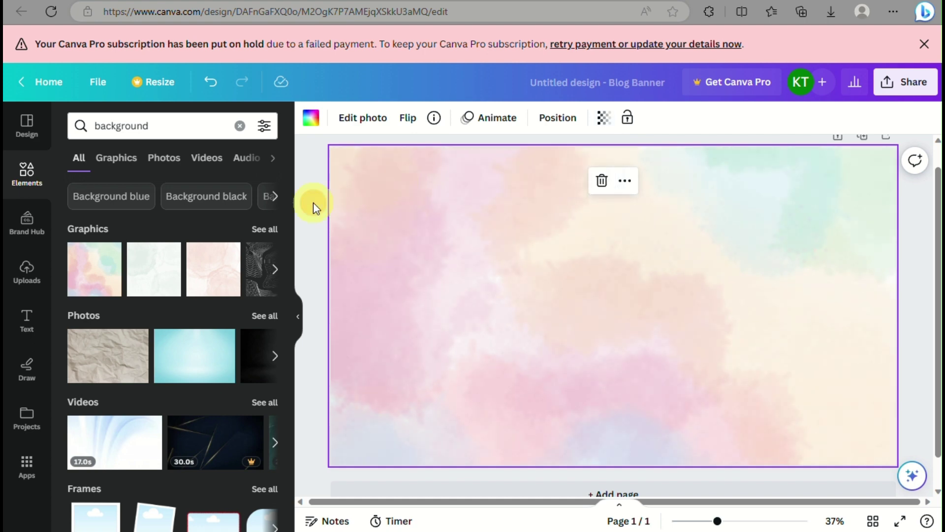
# - Search the elements library for "frame" and look through the suggested frames
pyautogui.doubleClick(132, 125)
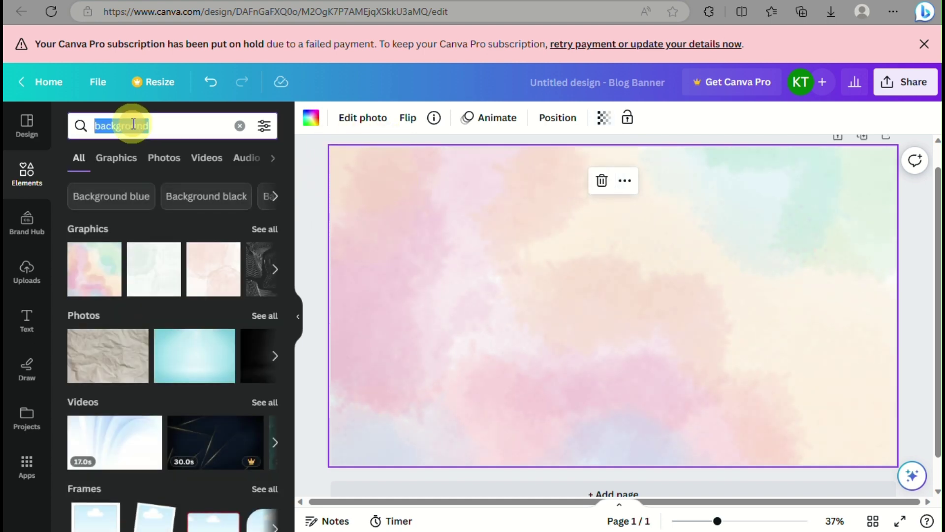
pyautogui.write('frame')
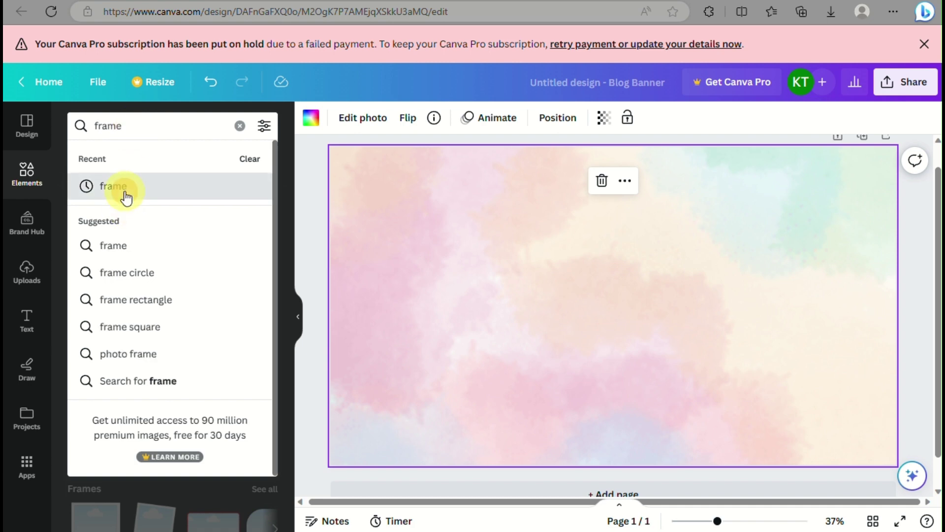
pyautogui.click(125, 191)
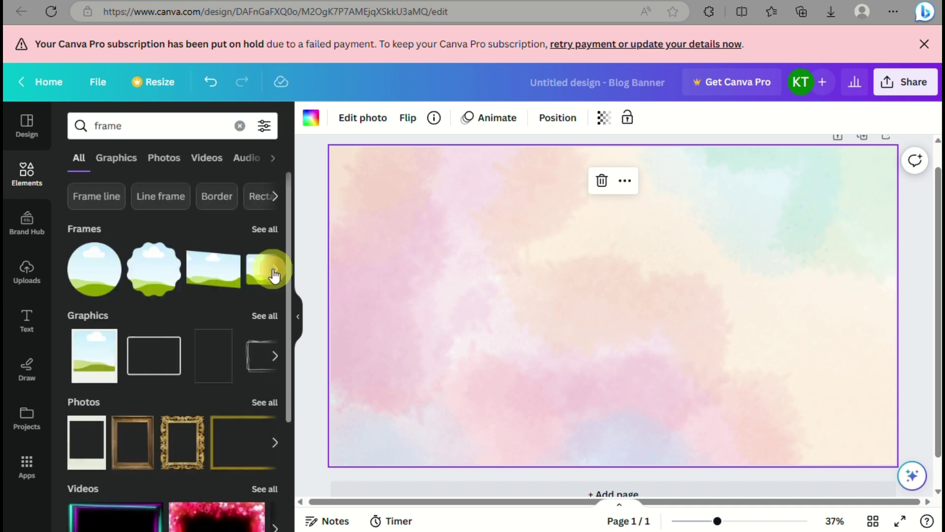
pyautogui.click(274, 272)
pyautogui.click(274, 272)
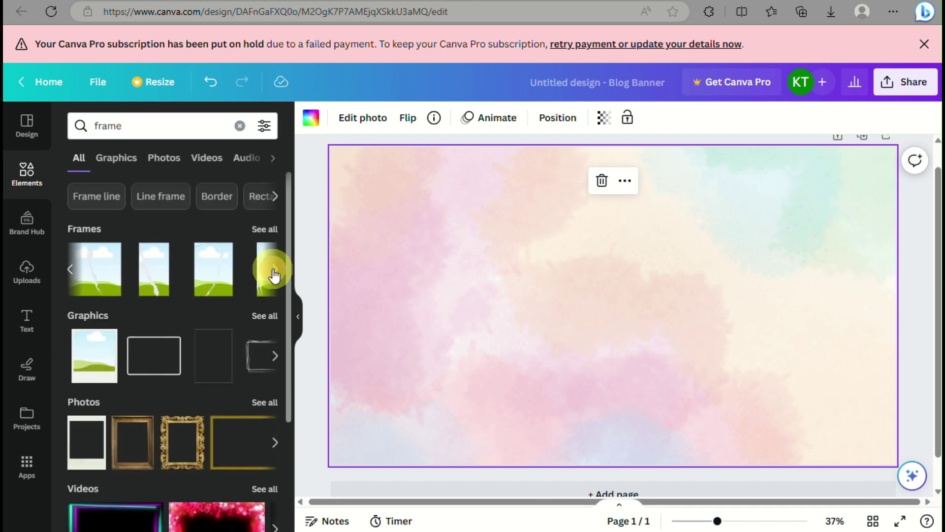
# - Try a torn-paper split frame on the banner, placing it slightly below the page's center
pyautogui.click(93, 266)
pyautogui.moveTo(627, 322); pyautogui.dragTo(660, 329)
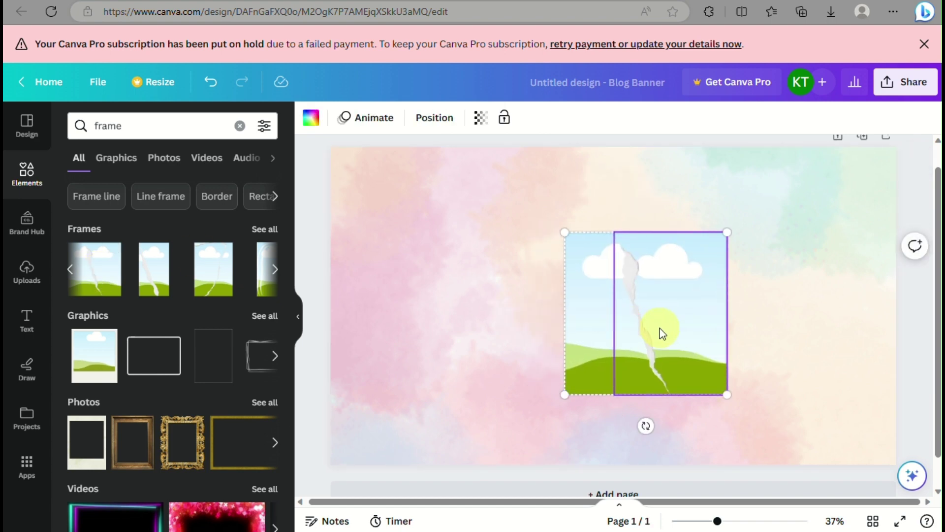
pyautogui.moveTo(659, 329); pyautogui.dragTo(567, 341)
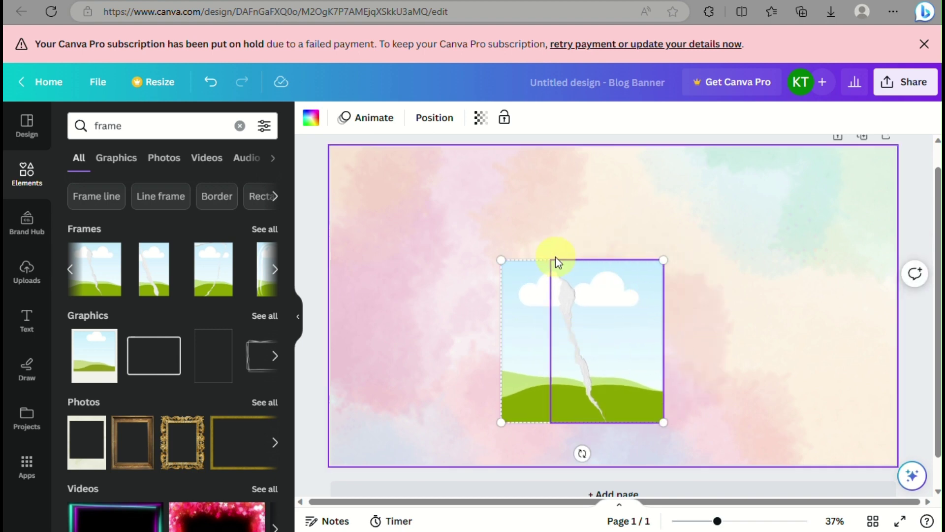
pyautogui.click(553, 266)
pyautogui.click(603, 179)
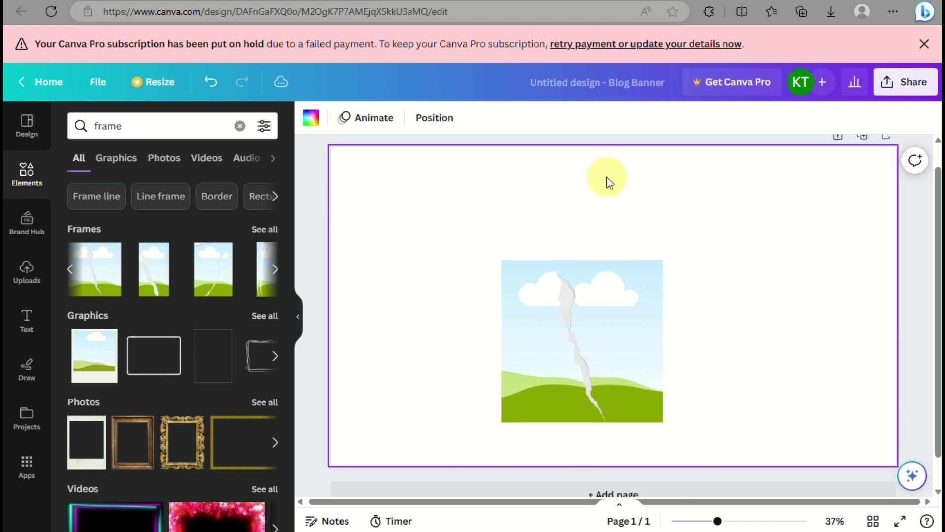
pyautogui.hotkey('ctrl', 'z')
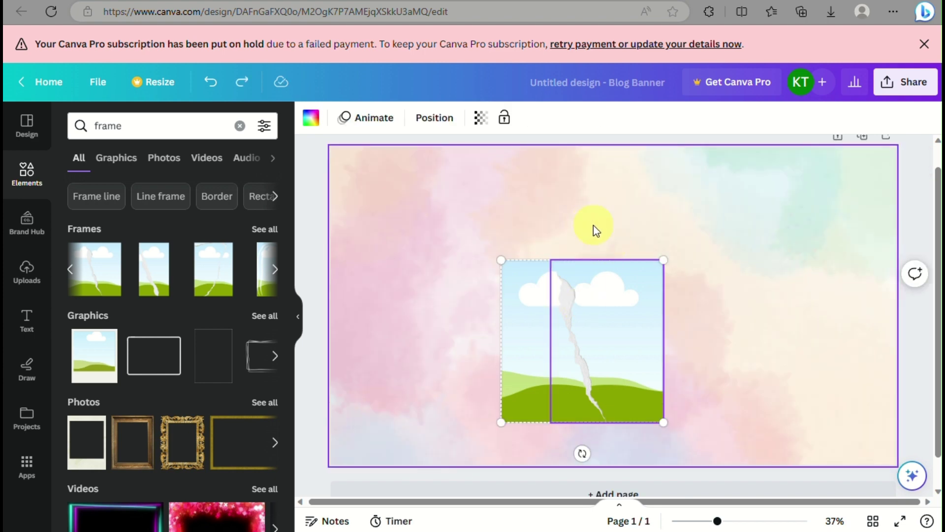
# - Try the torn-paper frame on the right half of the banner, and undo its placement
pyautogui.moveTo(528, 294); pyautogui.dragTo(657, 332)
pyautogui.click(772, 277)
pyautogui.rightClick(773, 278)
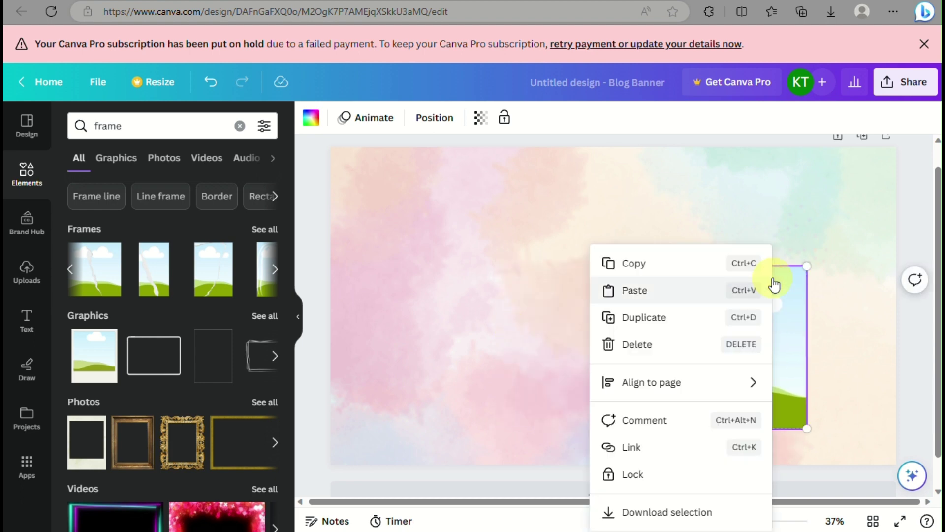
pyautogui.click(689, 354)
pyautogui.moveTo(696, 334); pyautogui.dragTo(663, 228)
pyautogui.hotkey('ctrl', 'z')
pyautogui.hotkey('ctrl', 'z')
pyautogui.hotkey('ctrl', 'z')
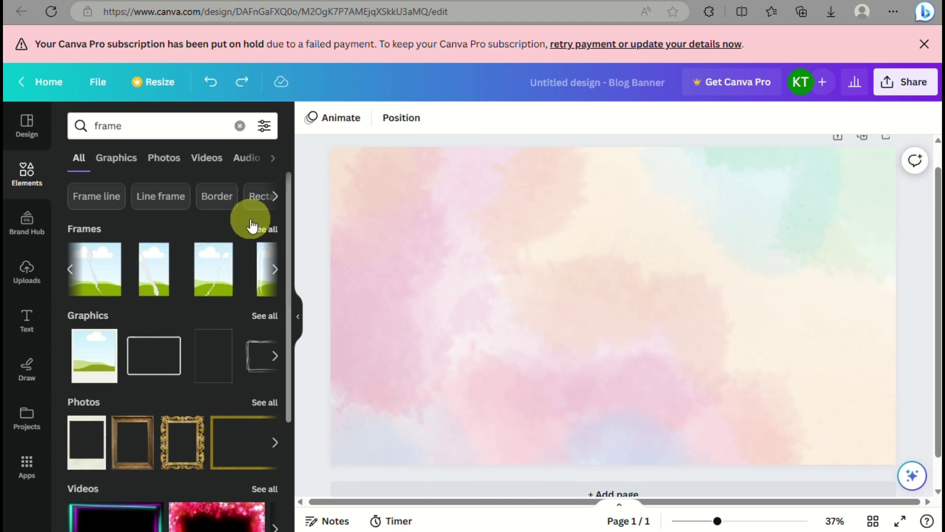
# - Browse all the frame results and add a plain square frame with slightly uneven edges to the banner
pyautogui.click(271, 229)
pyautogui.scroll(-5, 127, 432)
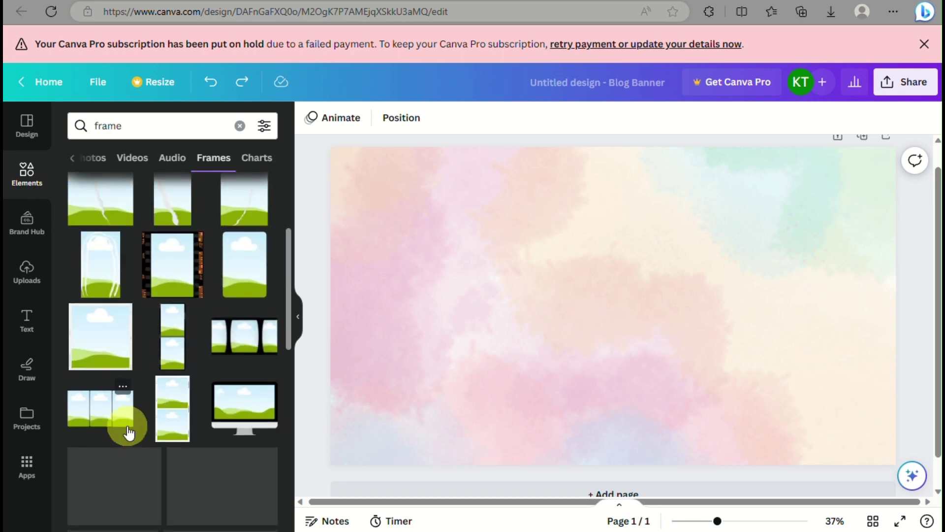
pyautogui.scroll(-5, 127, 433)
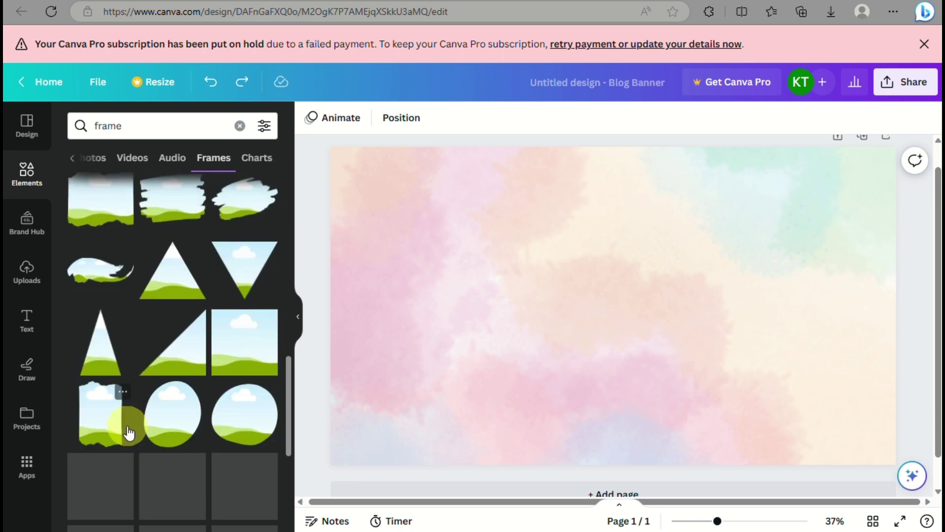
pyautogui.scroll(-3, 248, 461)
pyautogui.scroll(-10, 247, 462)
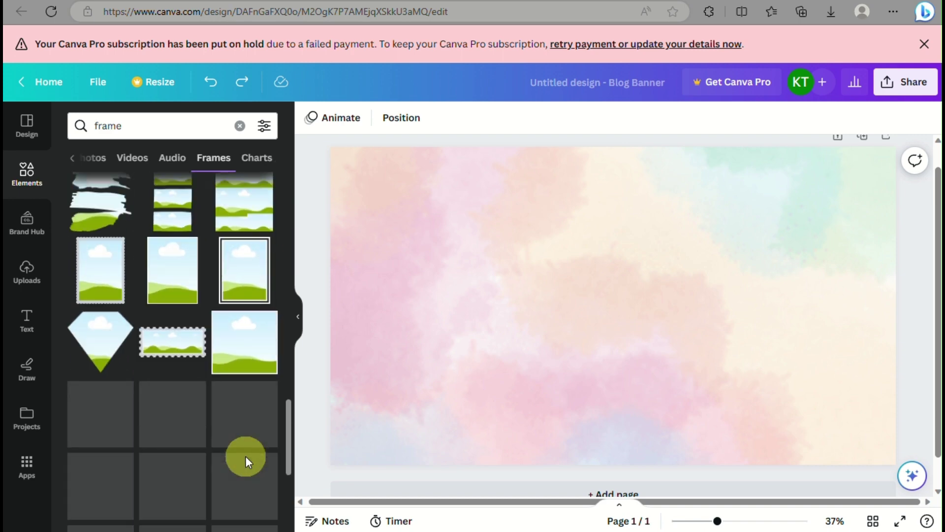
pyautogui.scroll(-15, 247, 462)
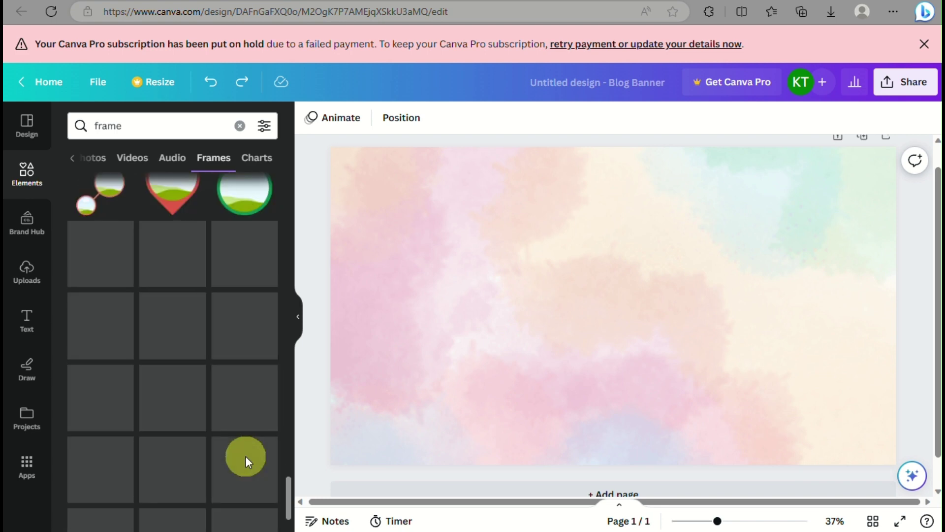
pyautogui.scroll(5, 247, 459)
pyautogui.scroll(5, 247, 462)
pyautogui.scroll(10, 246, 456)
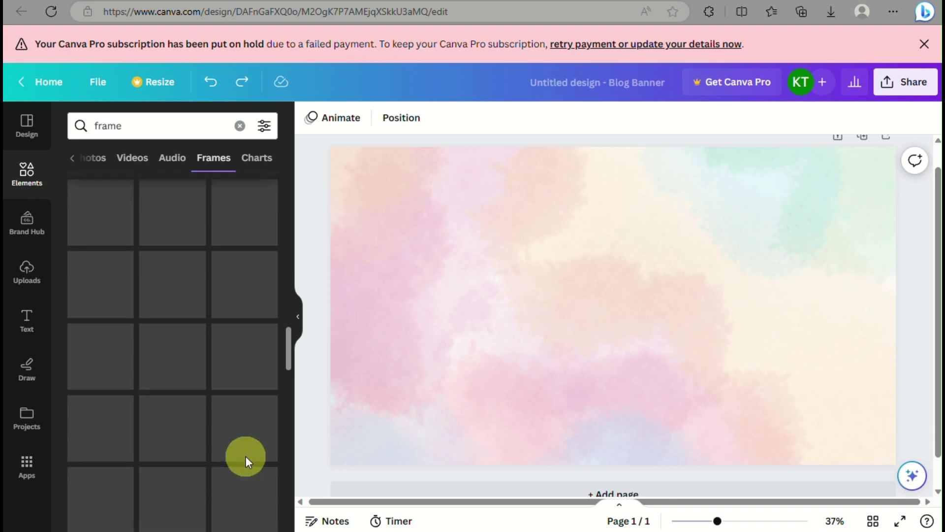
pyautogui.scroll(8, 246, 456)
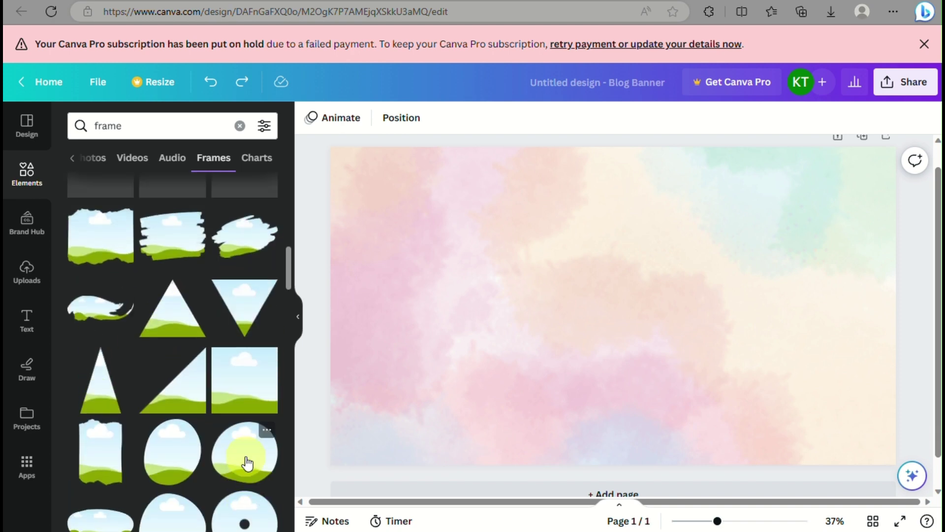
pyautogui.scroll(-5, 246, 456)
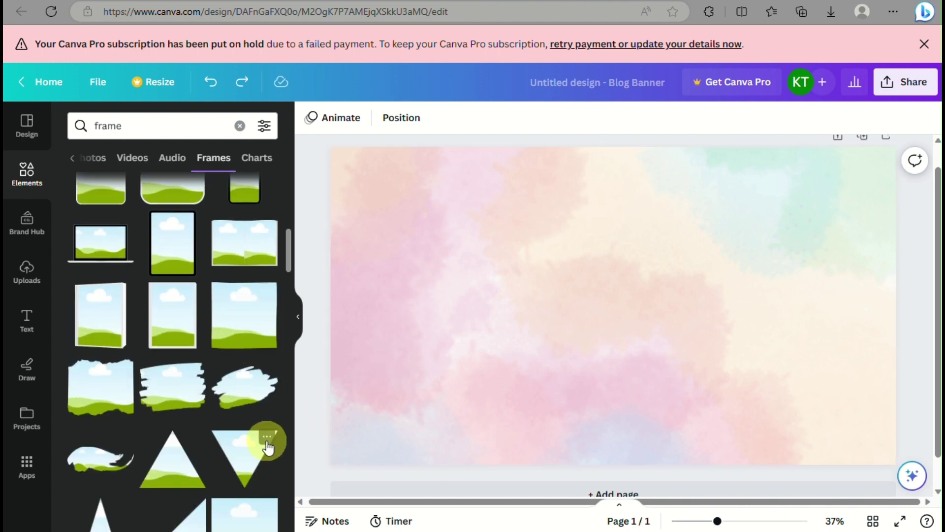
pyautogui.click(257, 334)
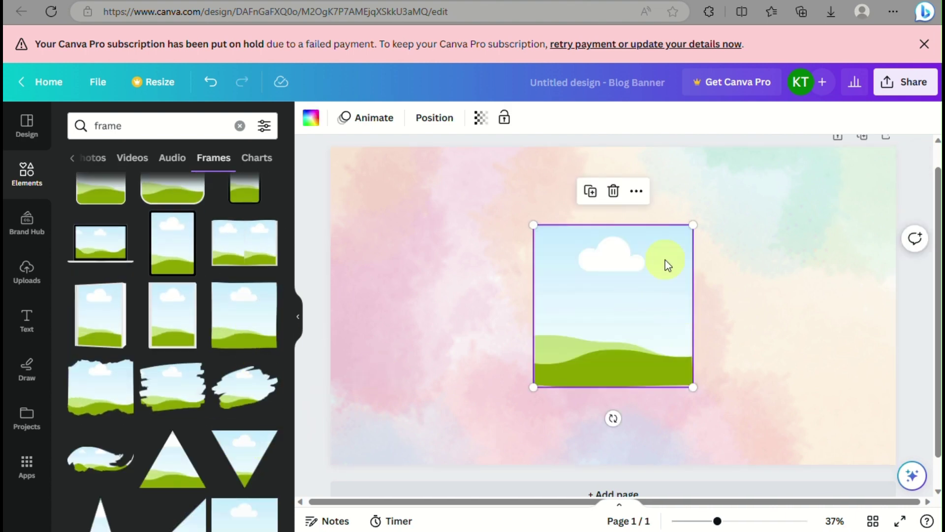
pyautogui.moveTo(695, 224); pyautogui.dragTo(791, 270)
pyautogui.moveTo(656, 253); pyautogui.dragTo(772, 260)
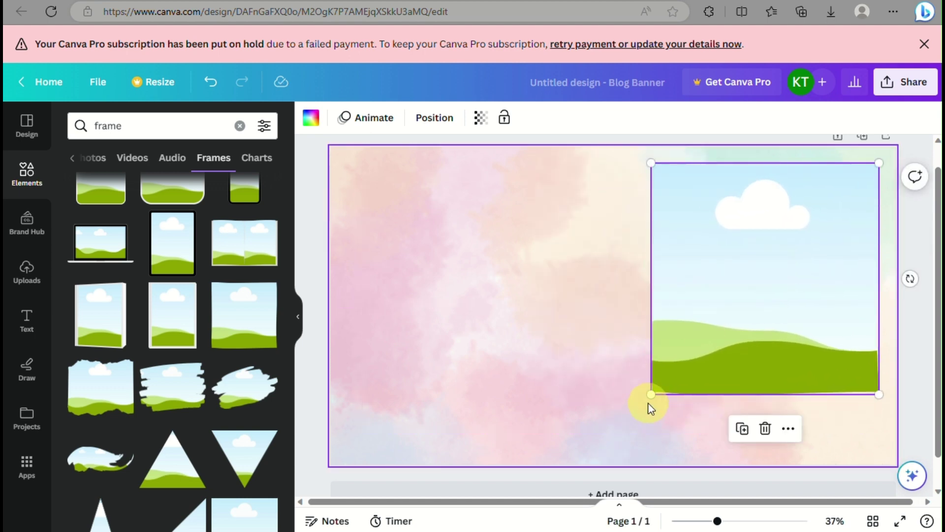
pyautogui.moveTo(648, 395); pyautogui.dragTo(680, 364)
pyautogui.hotkey('ctrl', 'z')
pyautogui.hotkey('ctrl', 'z')
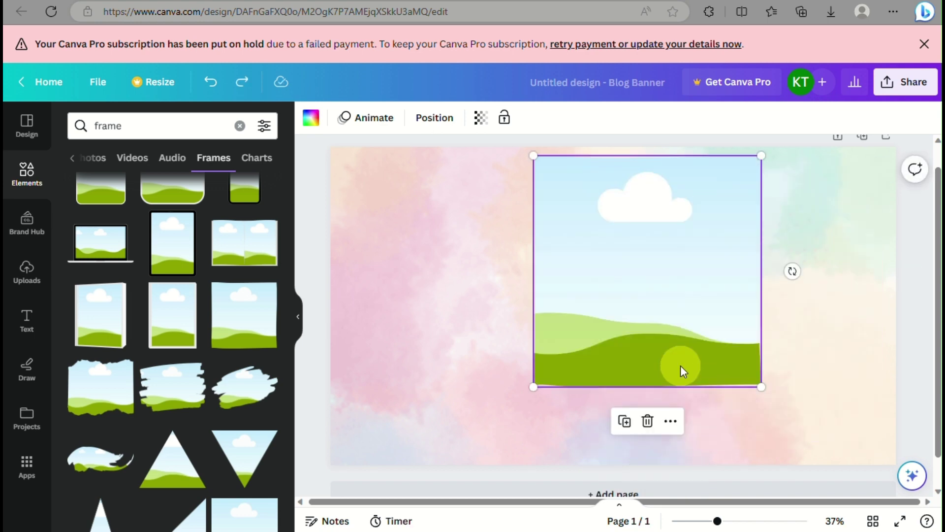
pyautogui.hotkey('ctrl', 'z')
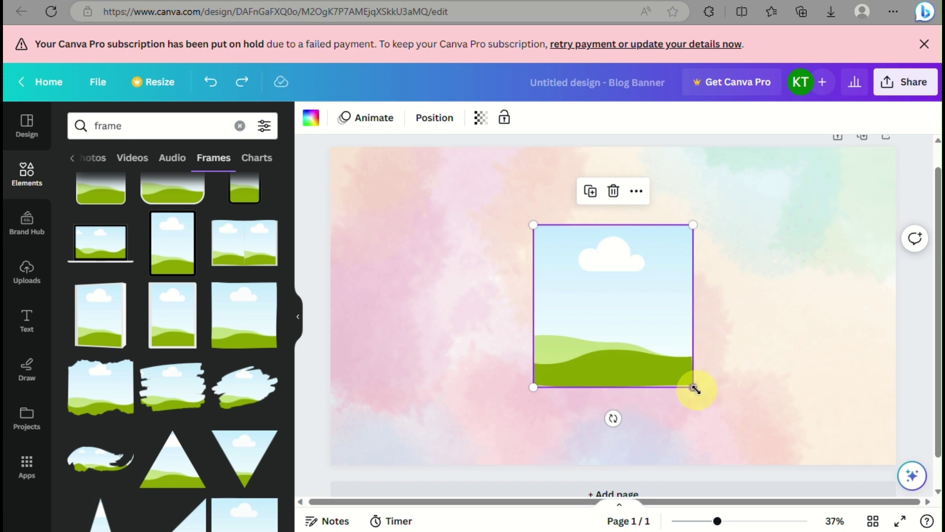
# - Enlarge the square frame and place it on the right half of the banner, leaving a margin around it
pyautogui.moveTo(695, 389); pyautogui.dragTo(798, 446)
pyautogui.moveTo(660, 344); pyautogui.dragTo(767, 280)
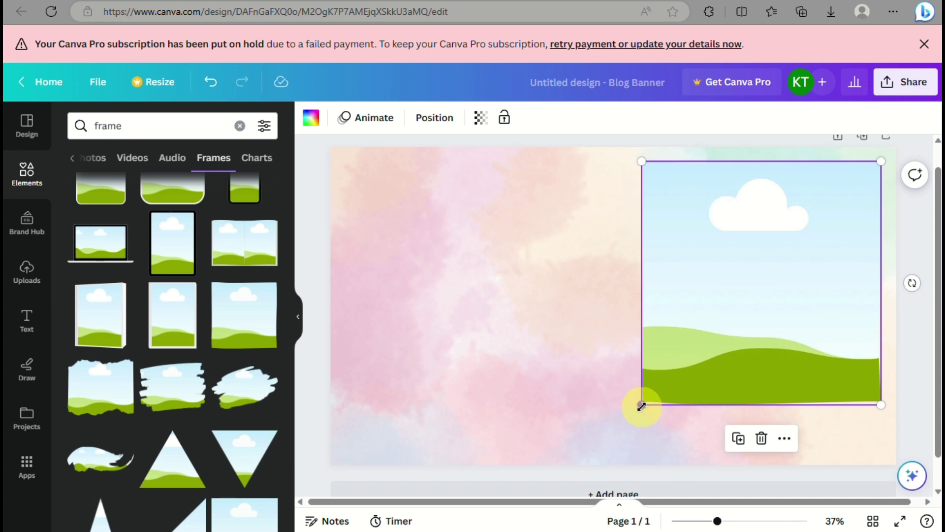
pyautogui.moveTo(641, 405); pyautogui.dragTo(593, 448)
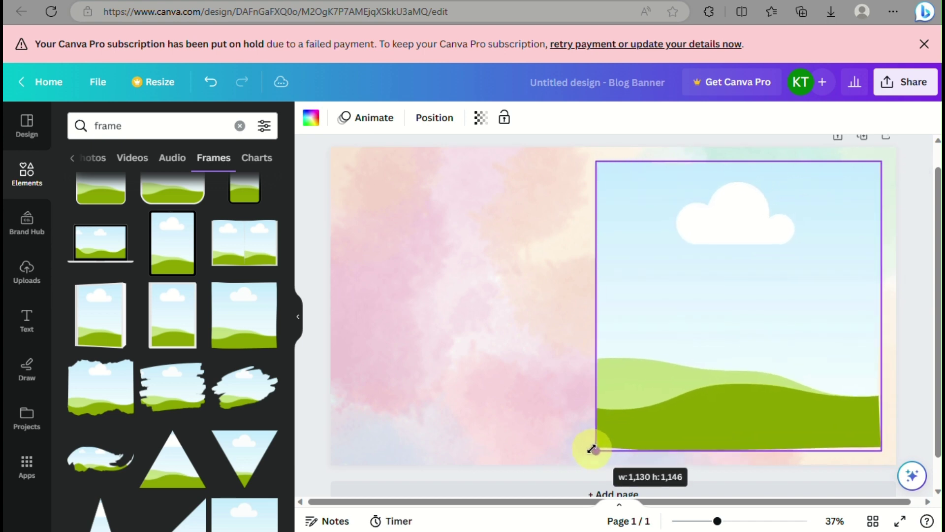
pyautogui.moveTo(747, 373); pyautogui.dragTo(748, 367)
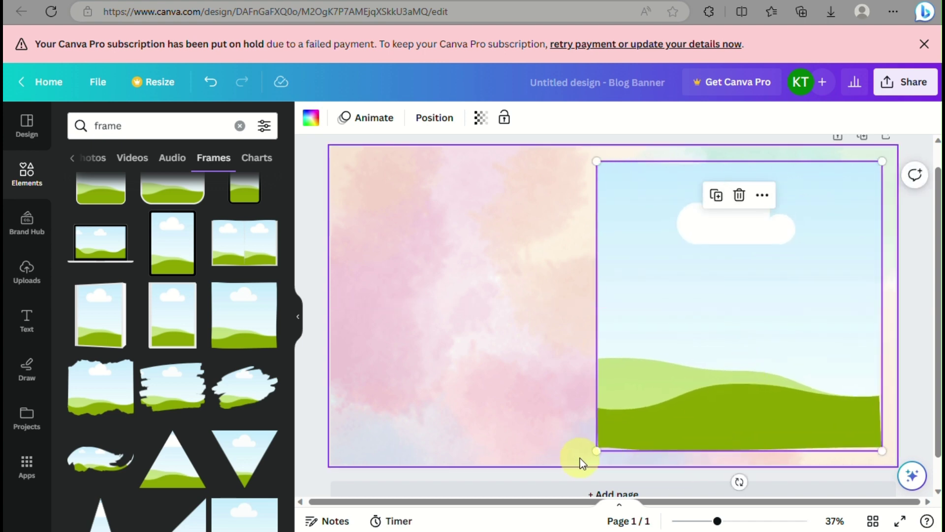
pyautogui.moveTo(598, 449); pyautogui.dragTo(623, 424)
pyautogui.moveTo(758, 350); pyautogui.dragTo(738, 363)
pyautogui.moveTo(604, 441); pyautogui.dragTo(614, 432)
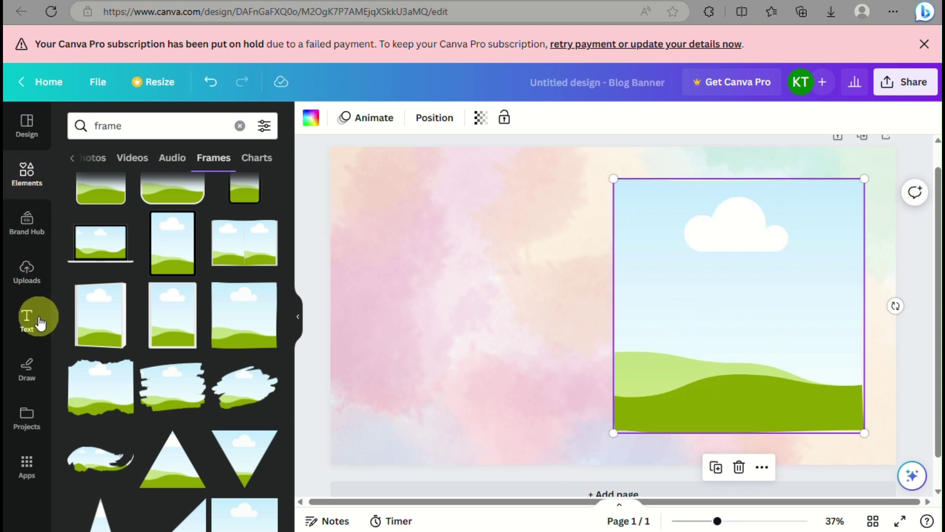
# - Look through the uploaded images for a photo to fill the frame
pyautogui.click(27, 270)
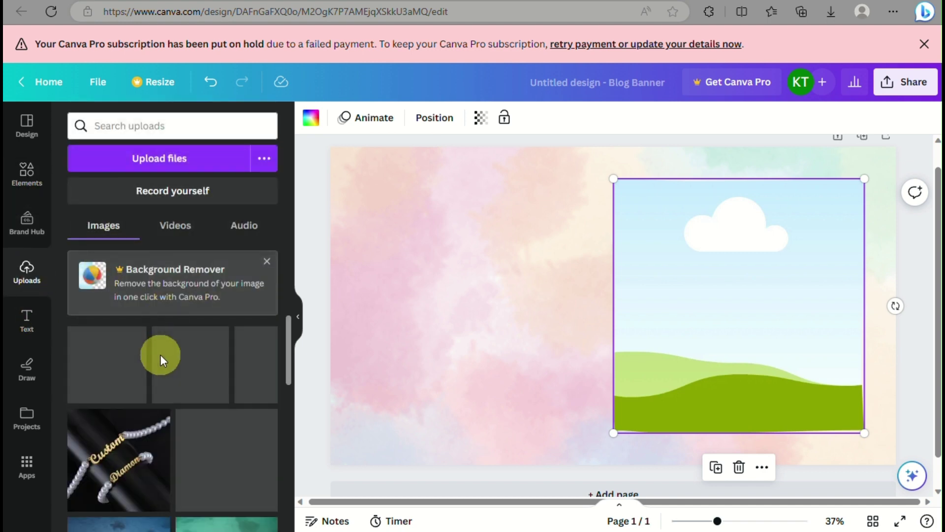
pyautogui.scroll(-10, 203, 403)
pyautogui.scroll(-4, 204, 408)
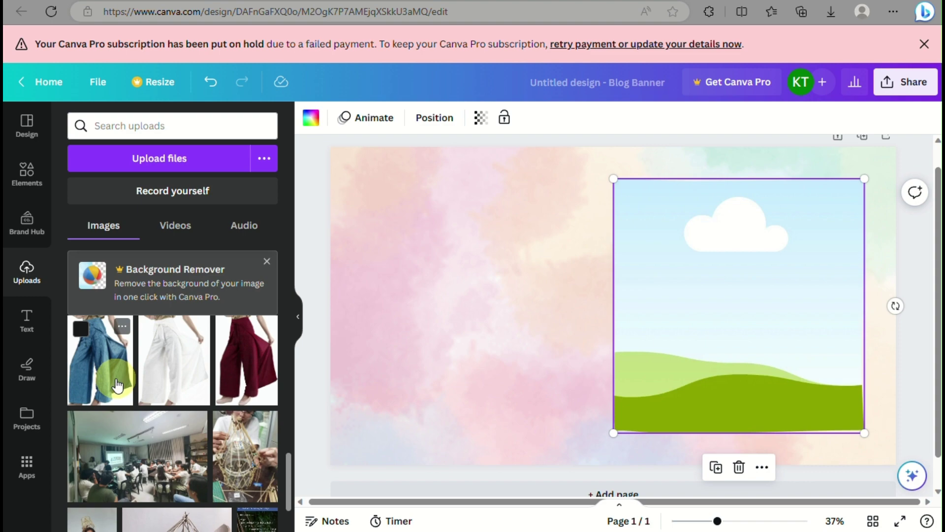
pyautogui.scroll(-8, 116, 384)
pyautogui.scroll(6, 117, 384)
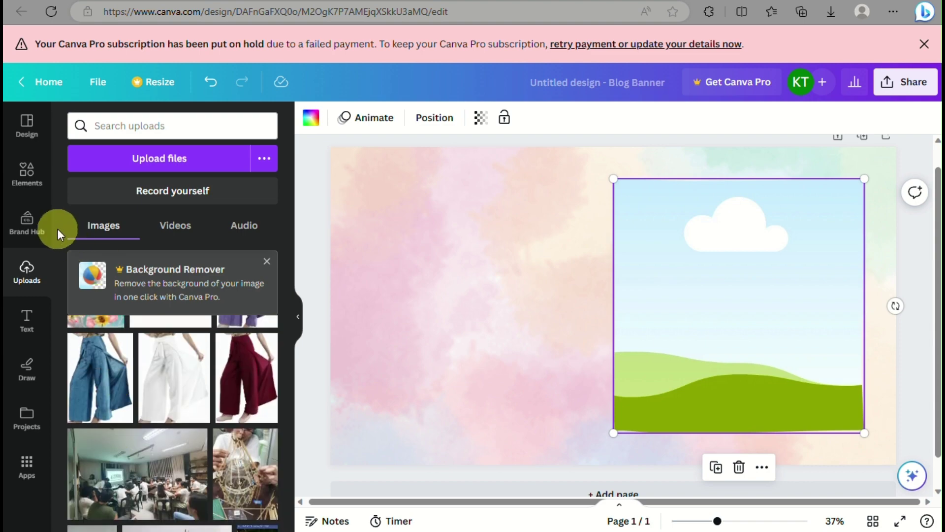
# - Search the photo elements for "mug" and fill the frame with the white mug photo on a green background
pyautogui.click(42, 185)
pyautogui.doubleClick(204, 127)
pyautogui.write('mug')
pyautogui.press('Return')
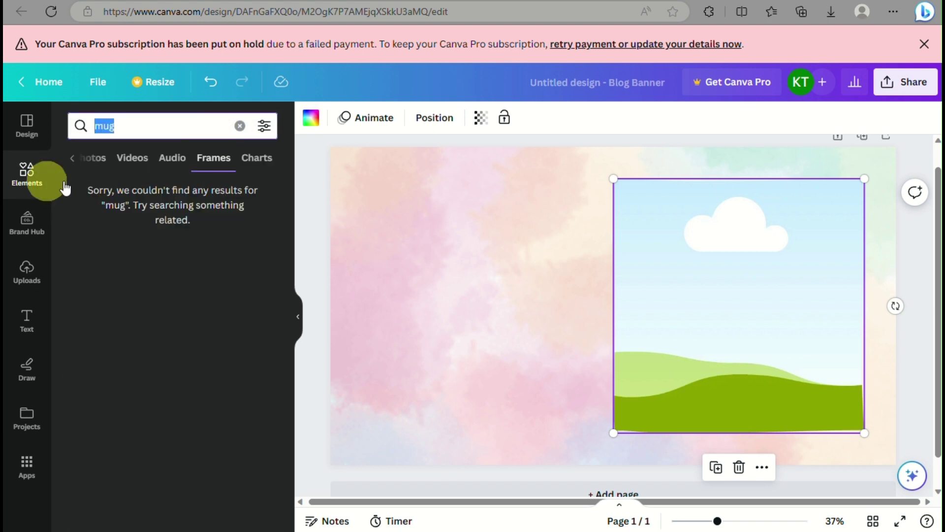
pyautogui.click(128, 159)
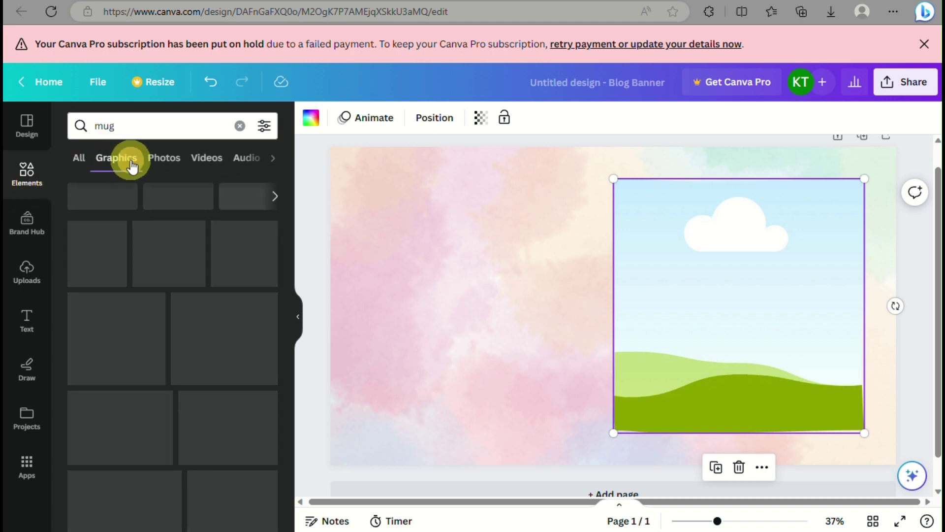
pyautogui.click(164, 157)
pyautogui.scroll(-2, 196, 291)
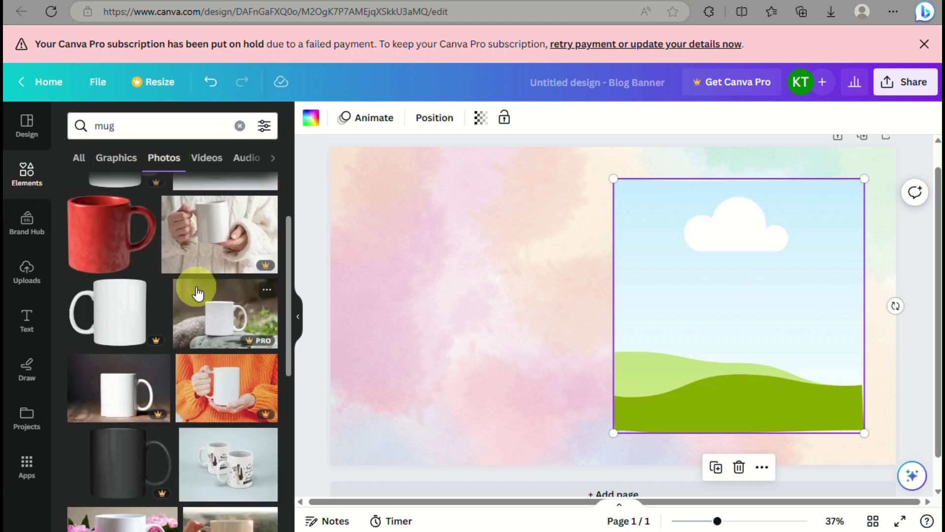
pyautogui.scroll(2, 197, 295)
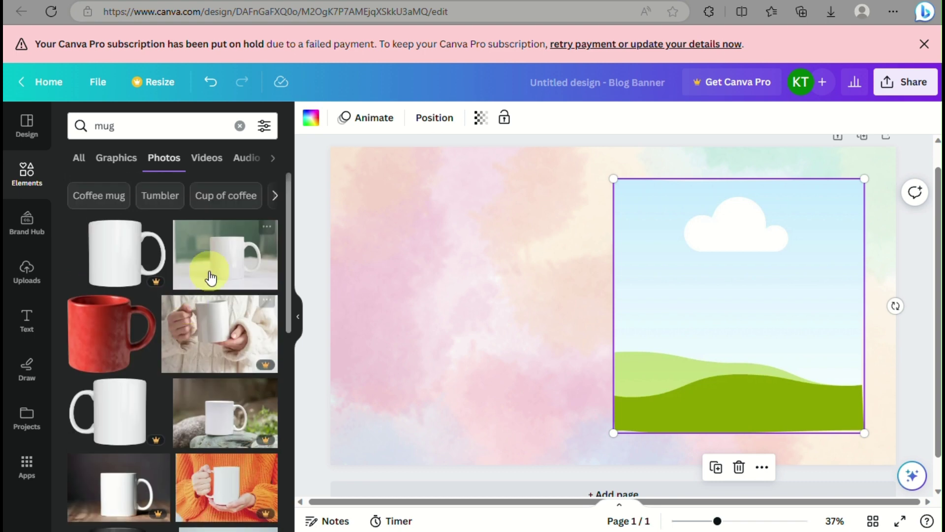
pyautogui.moveTo(228, 261); pyautogui.dragTo(649, 247)
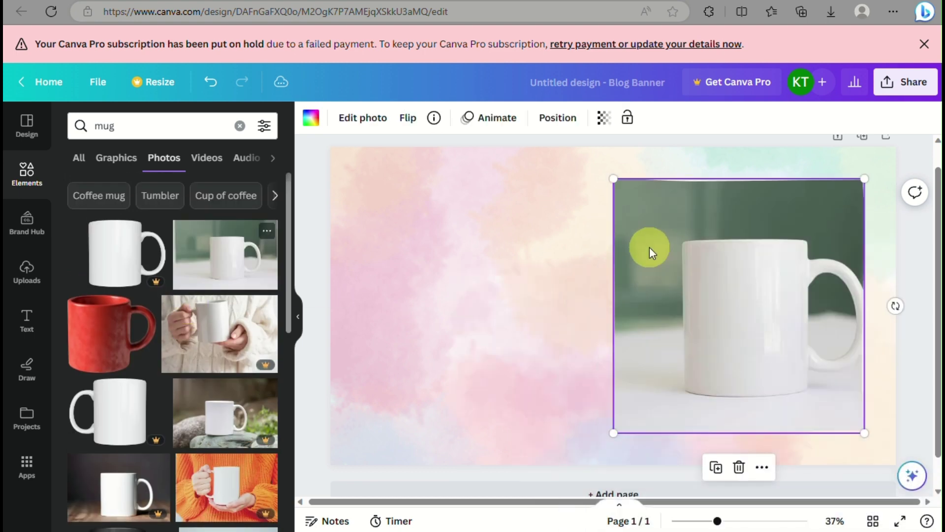
# - Shift the mug photo to the left within its frame so the whole handle fits inside the crop
pyautogui.doubleClick(739, 288)
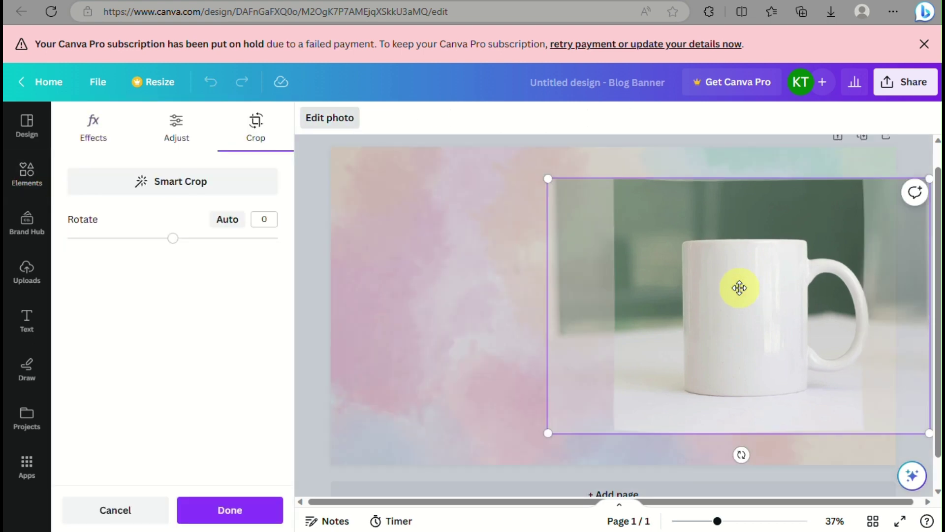
pyautogui.moveTo(738, 288); pyautogui.dragTo(701, 292)
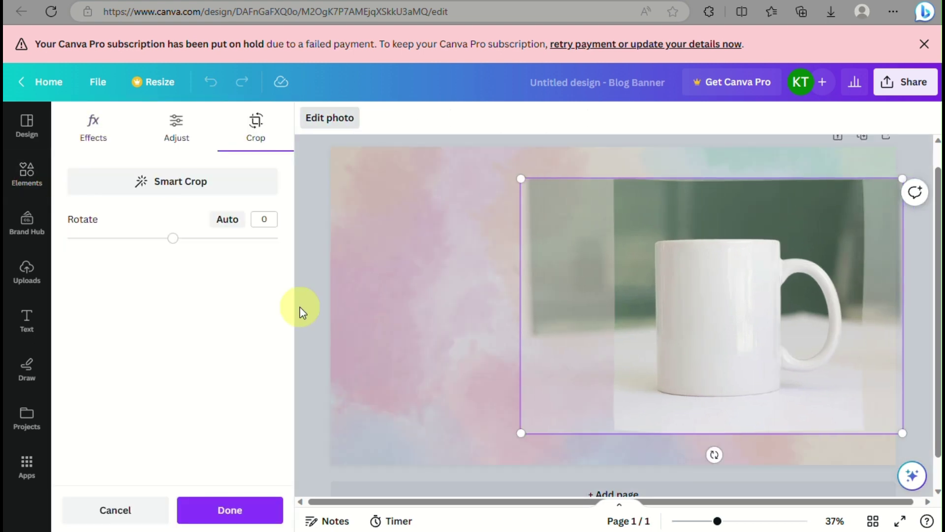
pyautogui.click(299, 307)
# - Search the photos for "shirt" and fill the frame with the woman in a white T-shirt on a pink and purple background
pyautogui.doubleClick(125, 125)
pyautogui.write('shir')
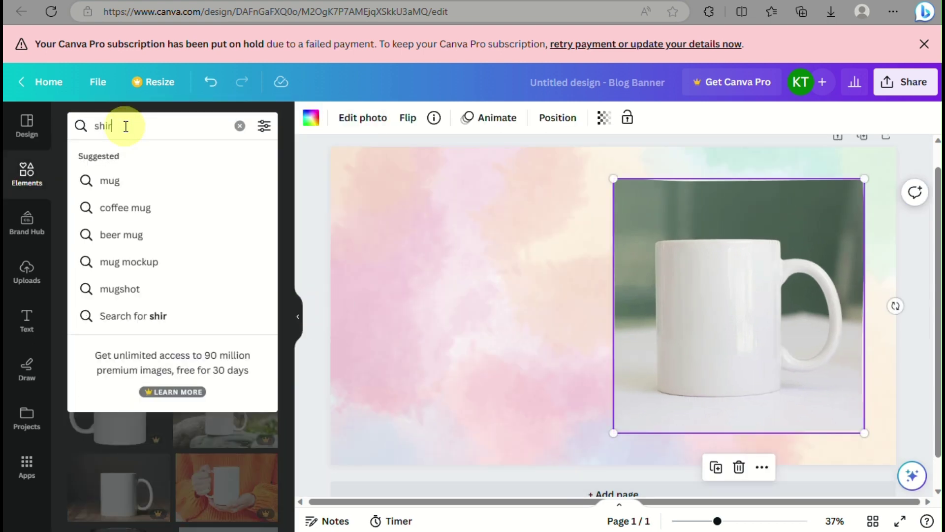
pyautogui.write('t')
pyautogui.press('Return')
pyautogui.moveTo(137, 295); pyautogui.dragTo(164, 343)
pyautogui.scroll(-5, 164, 343)
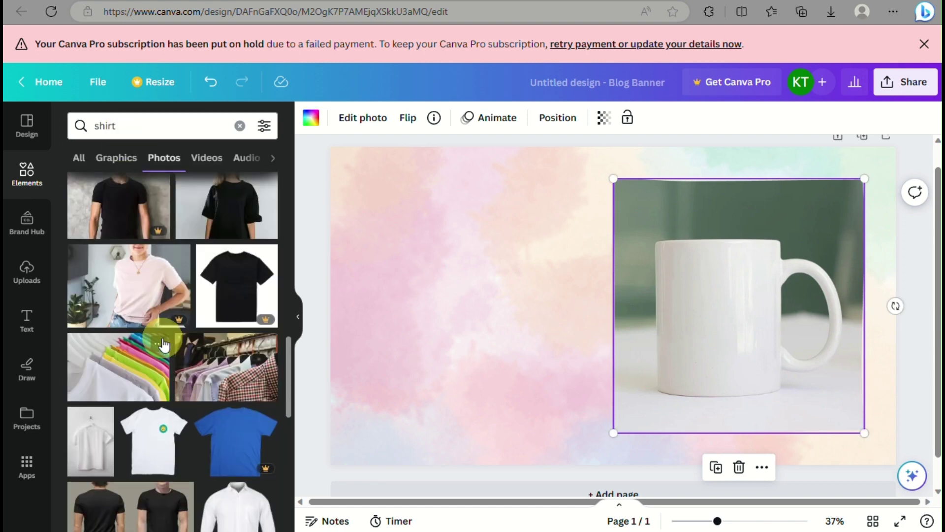
pyautogui.moveTo(147, 393); pyautogui.dragTo(655, 267)
# - Enlarge and reposition the photo inside the frame so the white T-shirt fills the crop and the face is cut off
pyautogui.moveTo(702, 287)
pyautogui.mouseDown()
pyautogui.moveTo(717, 285)
pyautogui.moveTo(697, 285)
pyautogui.moveTo(712, 293)
pyautogui.mouseUp()
pyautogui.doubleClick(701, 288)
pyautogui.moveTo(556, 178); pyautogui.dragTo(447, 114)
pyautogui.moveTo(657, 278); pyautogui.dragTo(732, 228)
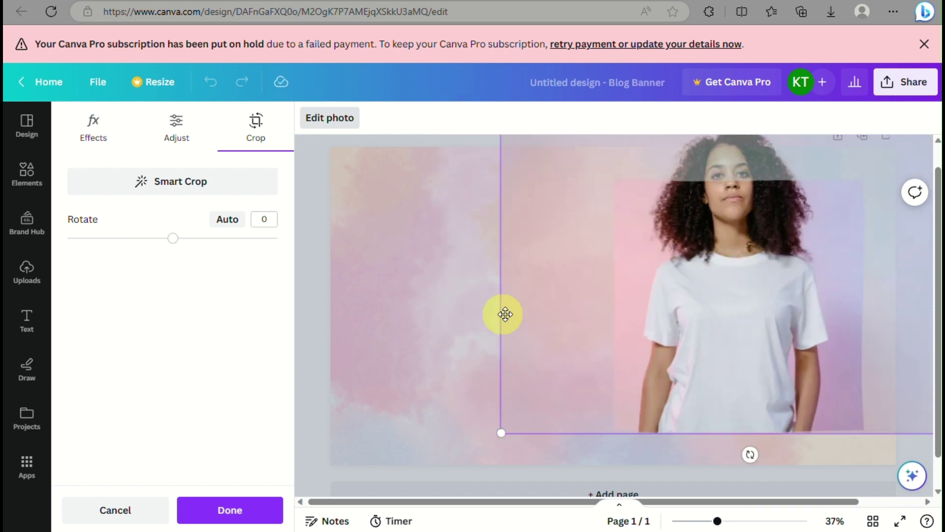
pyautogui.moveTo(500, 435); pyautogui.dragTo(453, 512)
pyautogui.moveTo(696, 369); pyautogui.dragTo(745, 248)
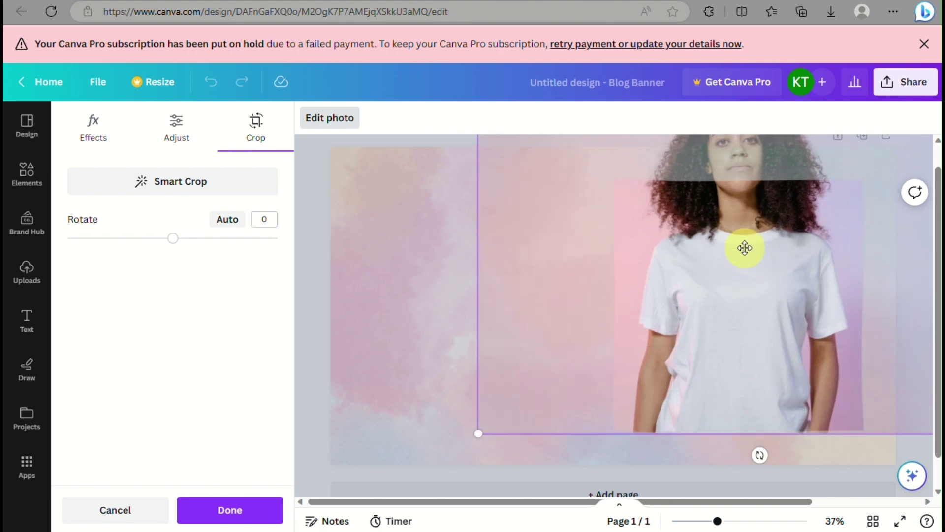
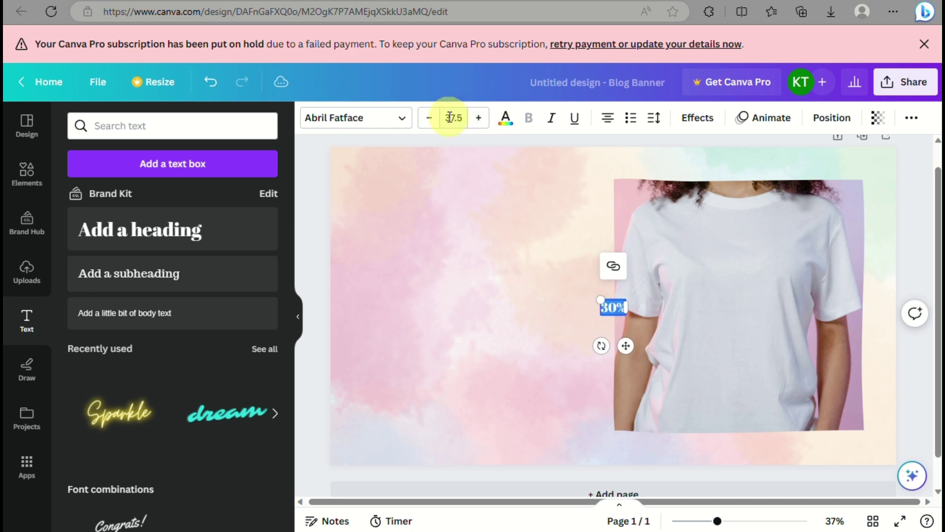
# - Set the font size of the "30%" text to 275
pyautogui.click(450, 116)
pyautogui.click(449, 117)
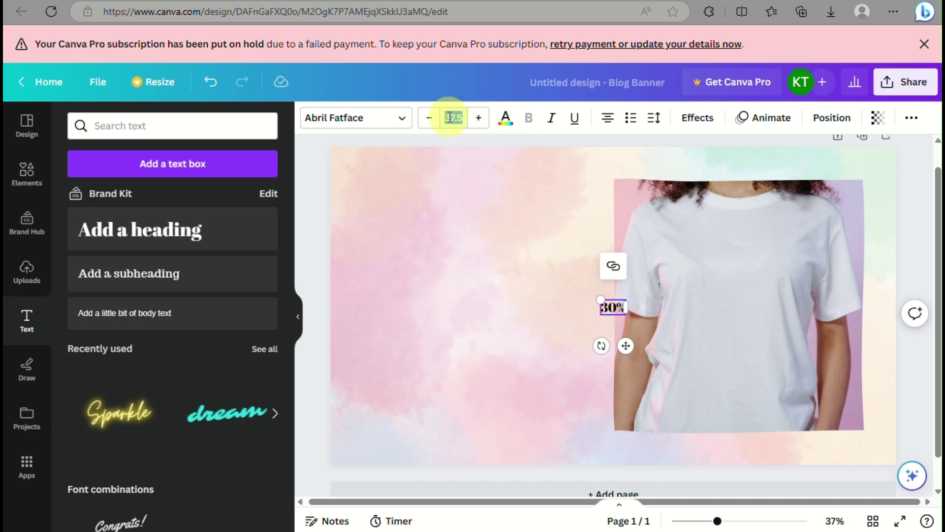
pyautogui.write('275')
pyautogui.press('Return')
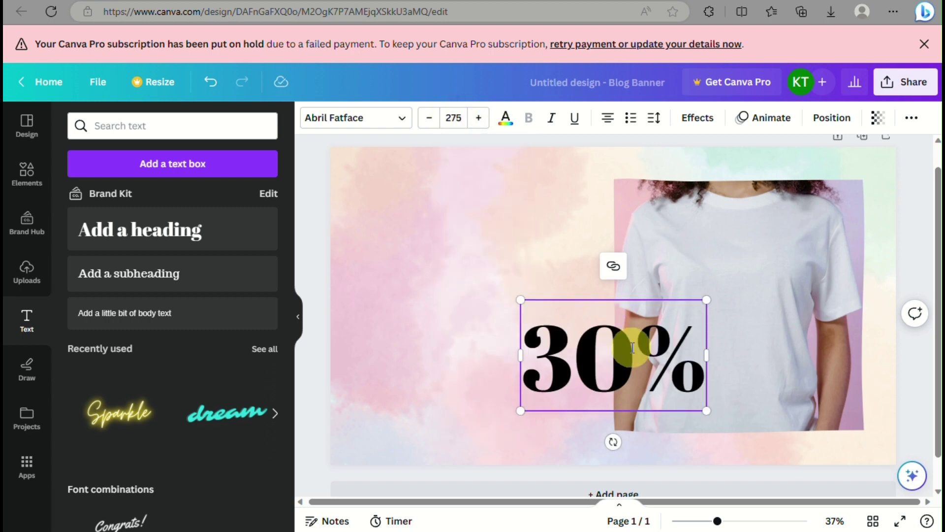
# - Move the "30%" text to the upper part of the empty area left of the T-shirt photo and select its characters
pyautogui.moveTo(635, 353); pyautogui.dragTo(530, 331)
pyautogui.click(456, 305)
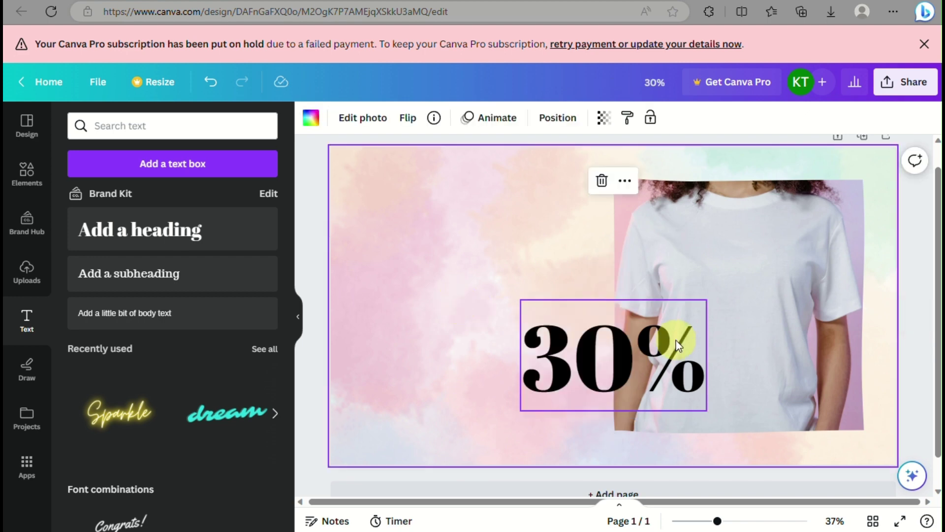
pyautogui.moveTo(613, 356); pyautogui.dragTo(479, 256)
pyautogui.click(480, 255)
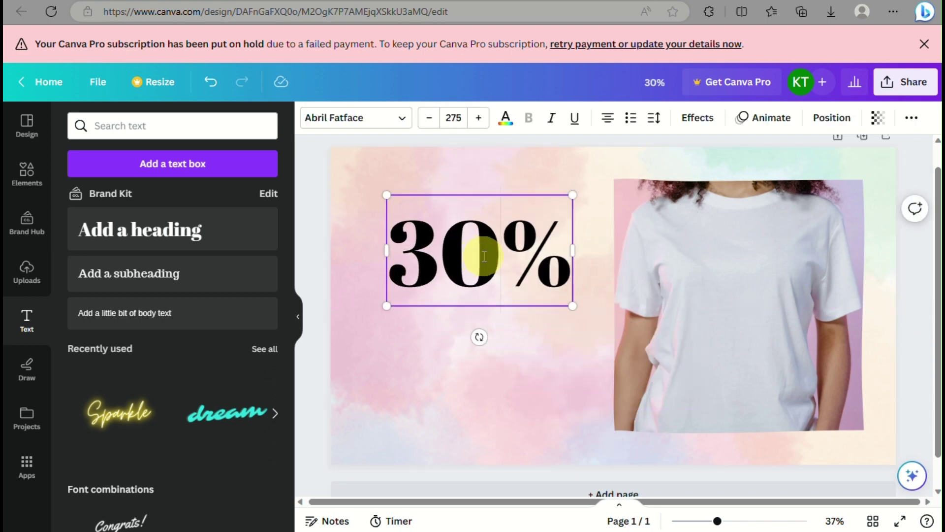
pyautogui.tripleClick(495, 256)
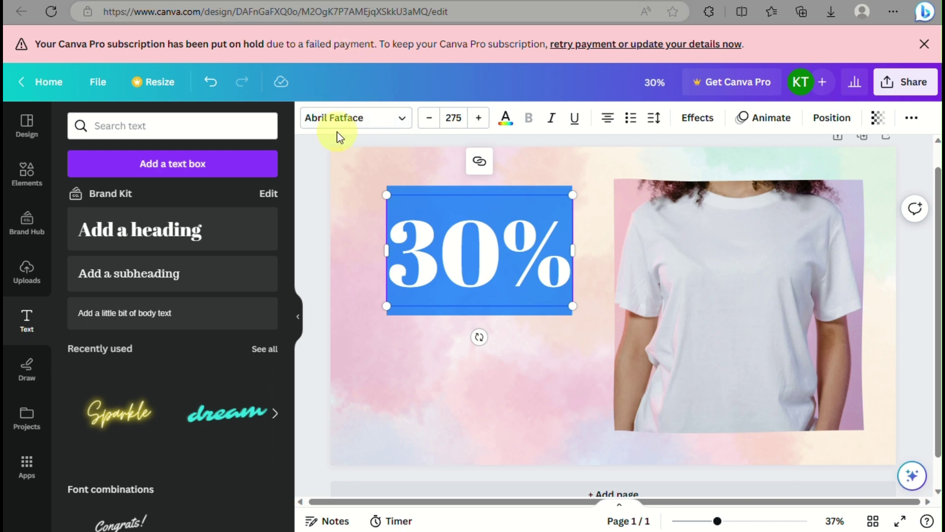
# - Change the font of the "30%" text to Bukhari Script and move the text down to the middle of the area beside the T-shirt photo
pyautogui.click(403, 121)
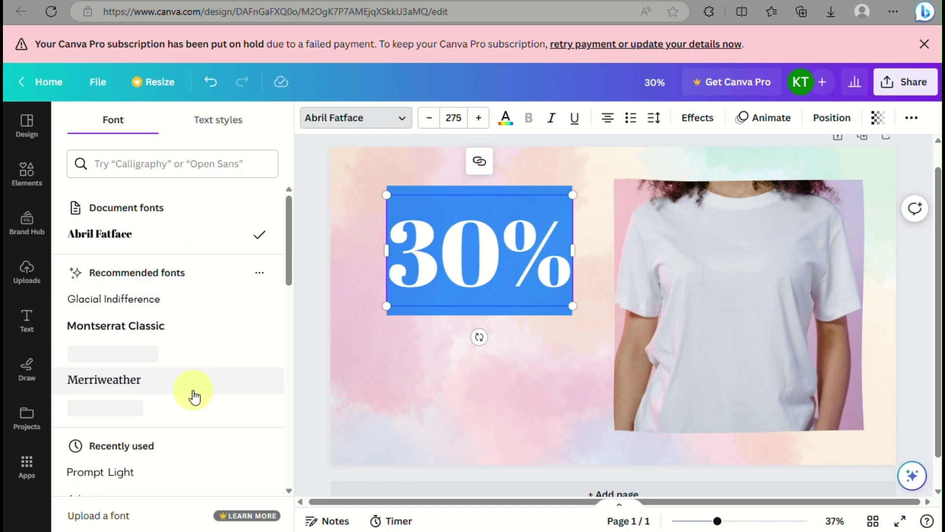
pyautogui.scroll(-5, 192, 395)
pyautogui.scroll(-10, 143, 301)
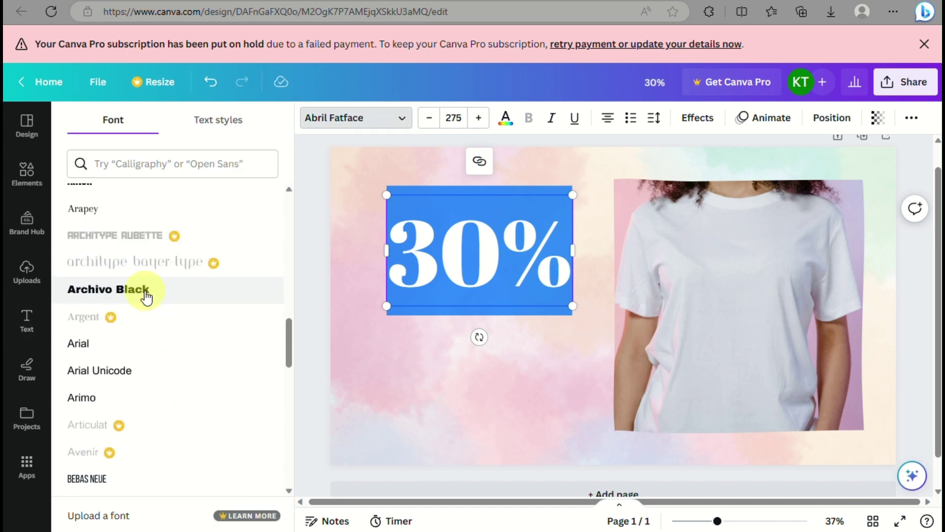
pyautogui.scroll(-8, 146, 296)
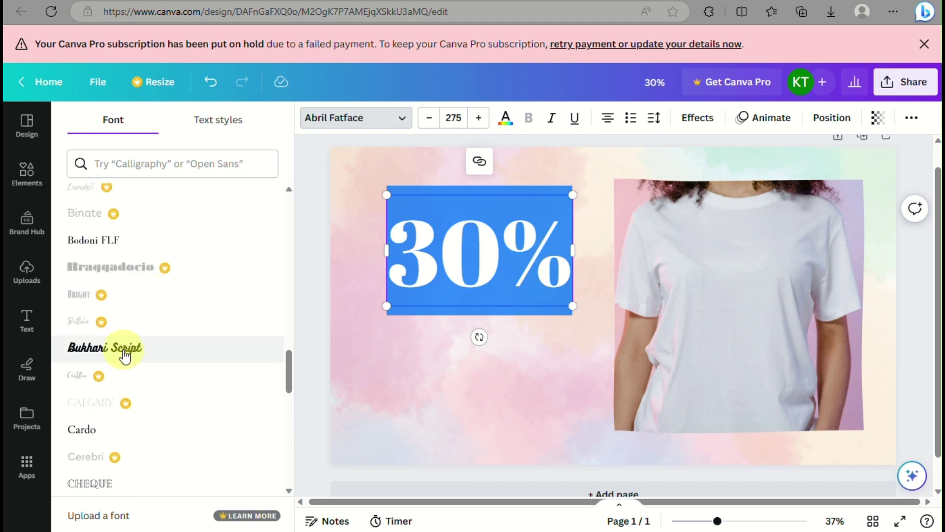
pyautogui.click(126, 354)
pyautogui.scroll(-3, 125, 374)
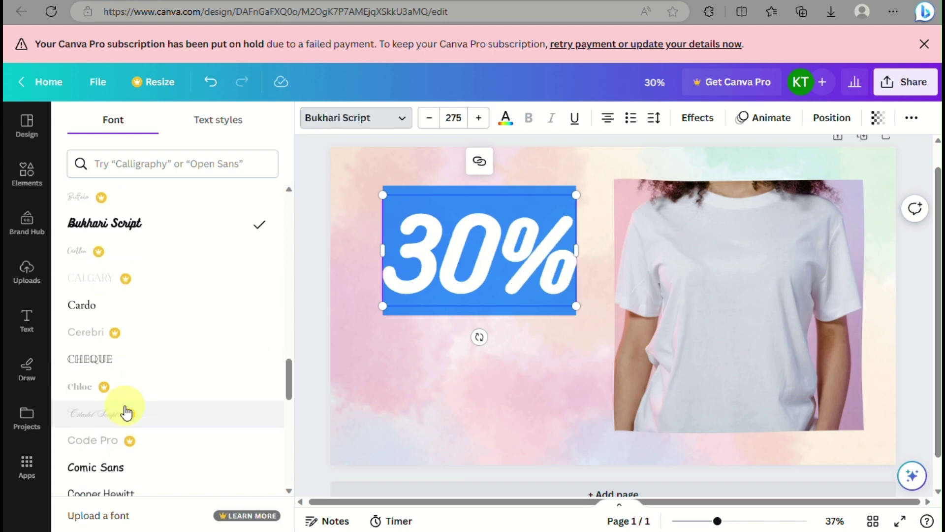
pyautogui.click(490, 304)
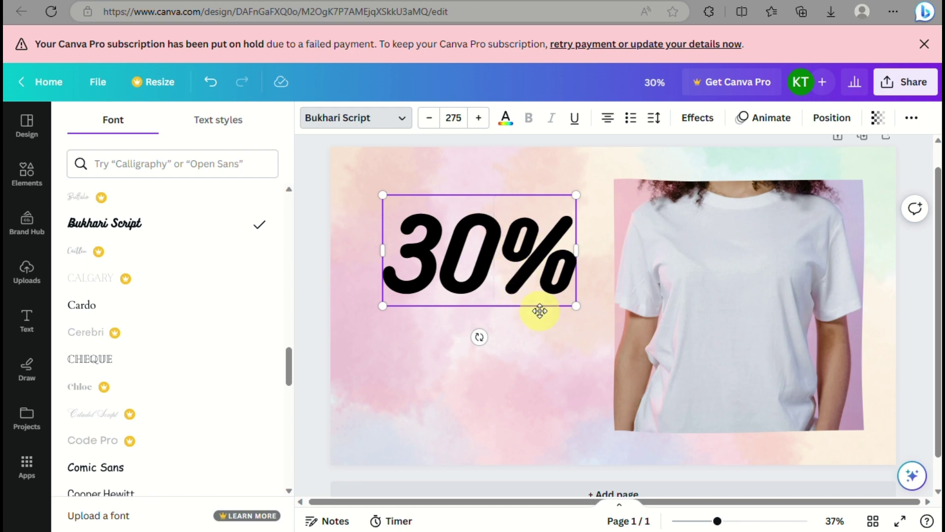
pyautogui.moveTo(540, 311); pyautogui.dragTo(531, 365)
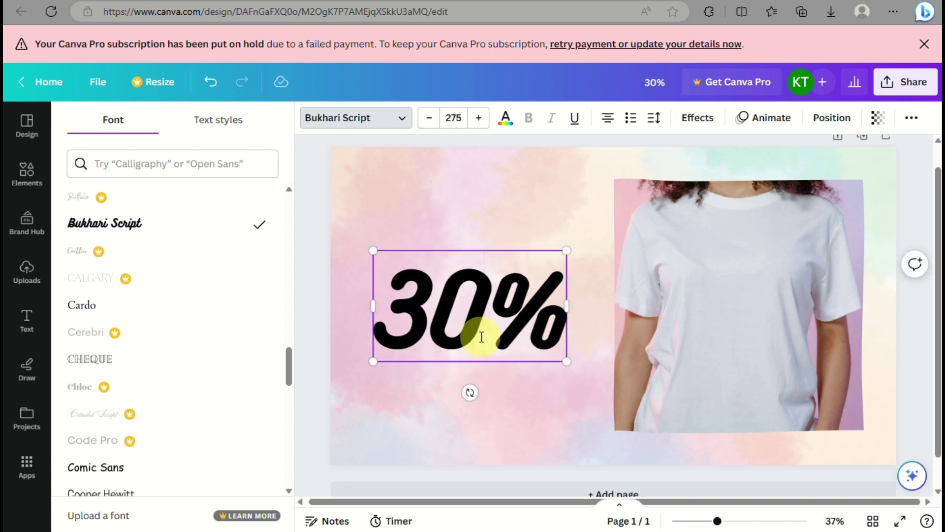
pyautogui.click(449, 325)
pyautogui.moveTo(449, 325); pyautogui.dragTo(483, 322)
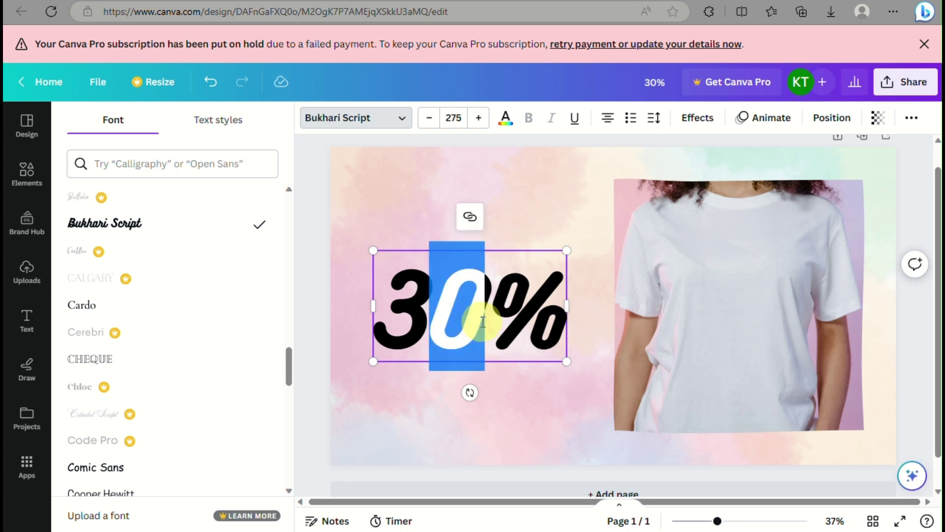
pyautogui.click(705, 120)
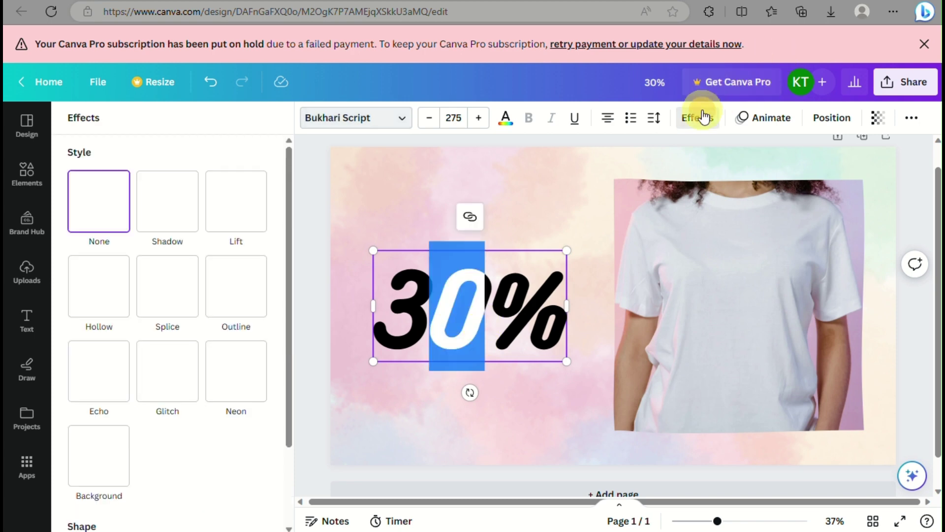
pyautogui.scroll(-2, 147, 333)
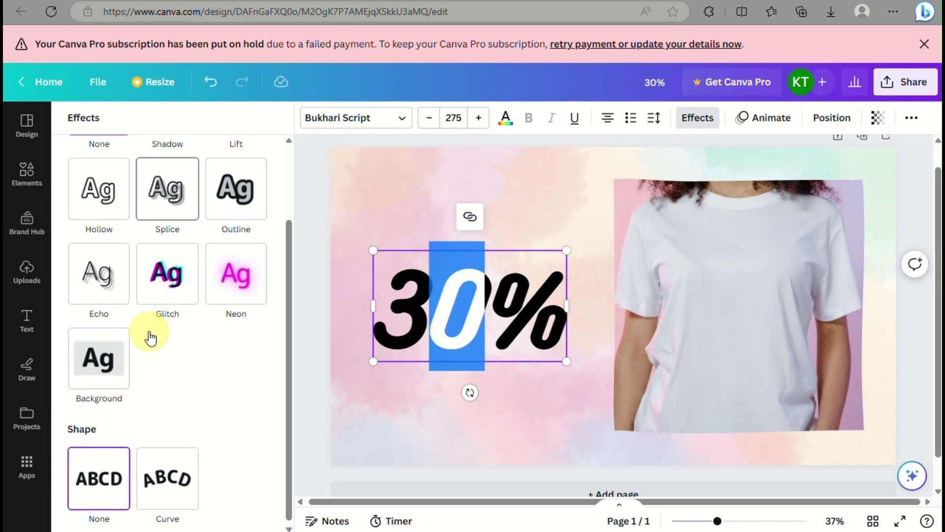
pyautogui.click(367, 196)
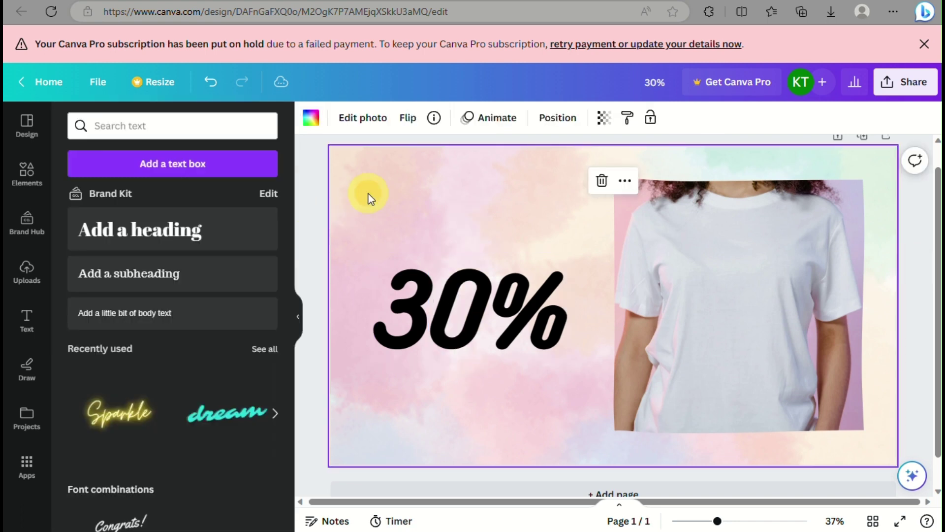
pyautogui.click(447, 324)
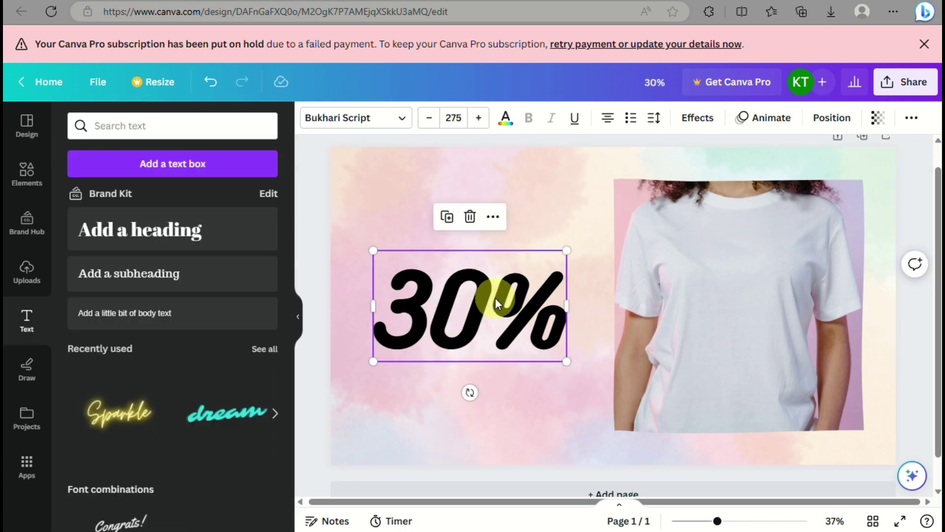
# - Search the graphics elements for "square"
pyautogui.click(26, 170)
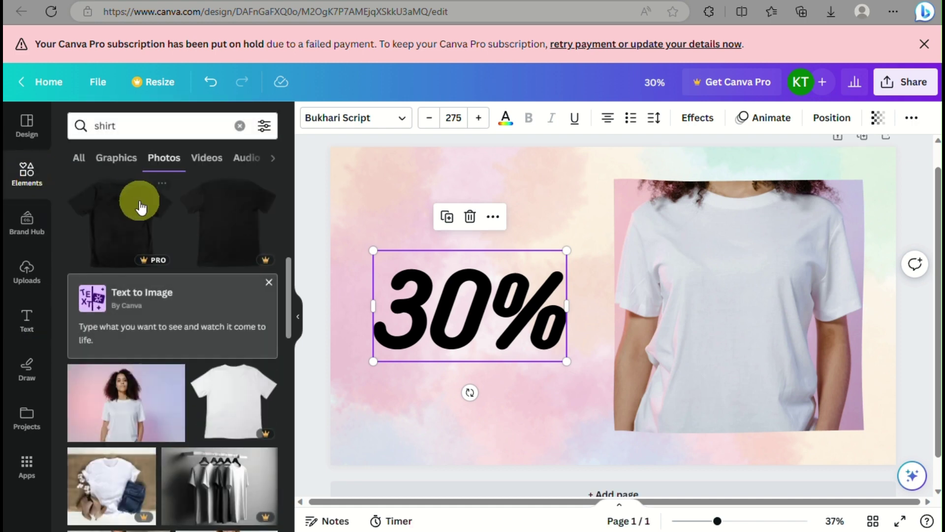
pyautogui.click(115, 160)
pyautogui.click(151, 125)
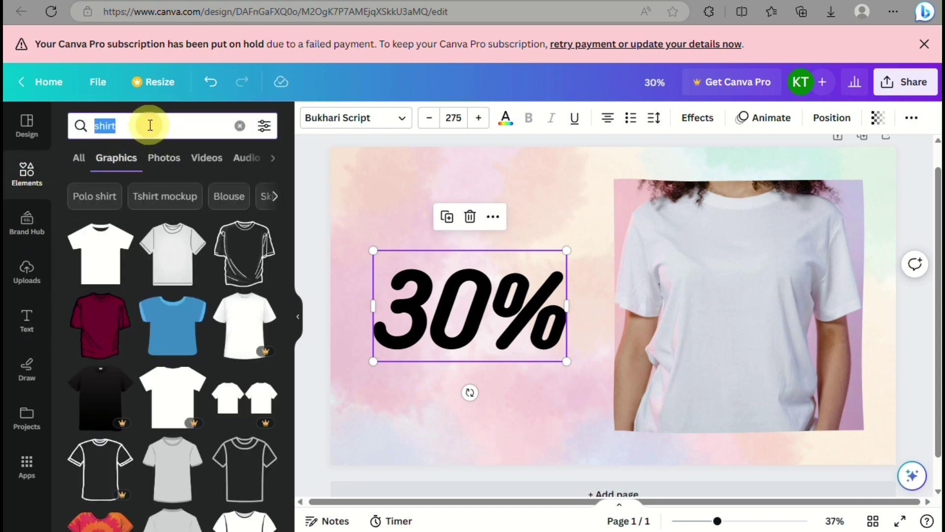
pyautogui.write('s')
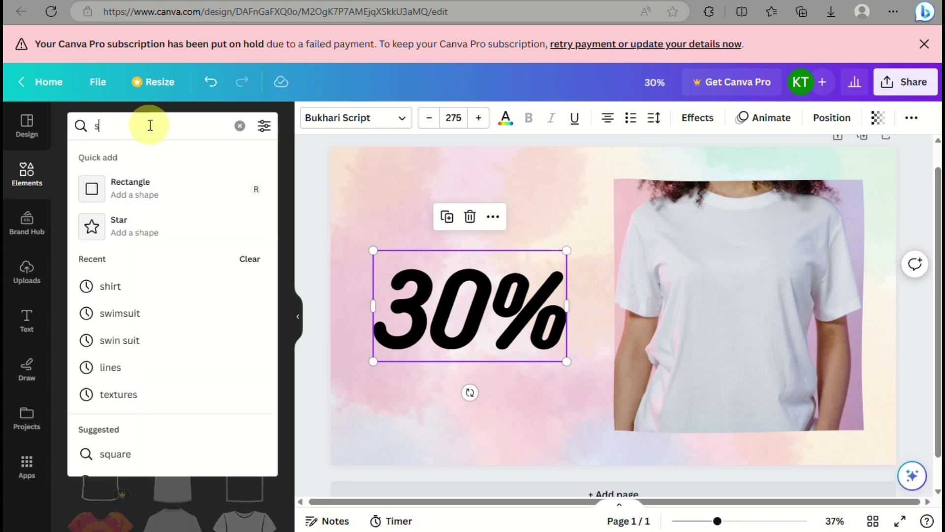
pyautogui.write('quare')
pyautogui.press('Return')
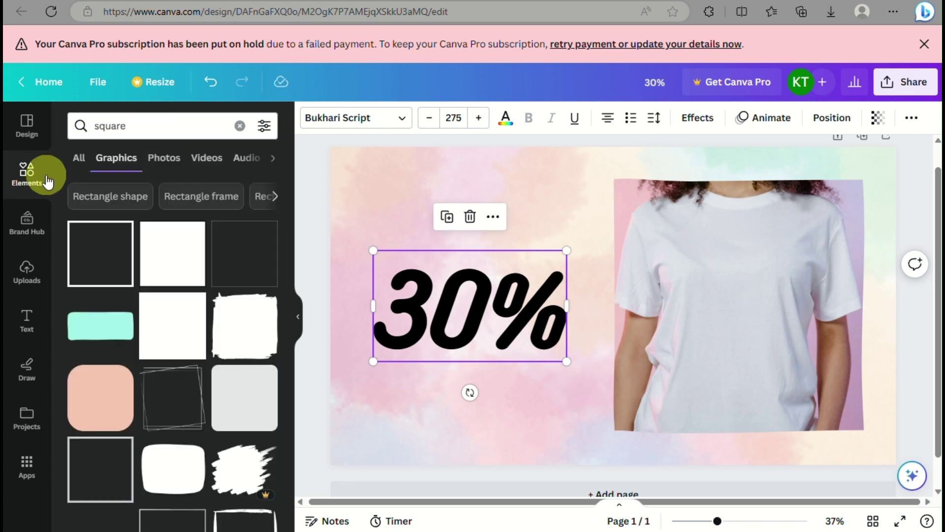
# - Add the mint rectangle graphic with rounded corners to the banner
pyautogui.scroll(-3, 162, 313)
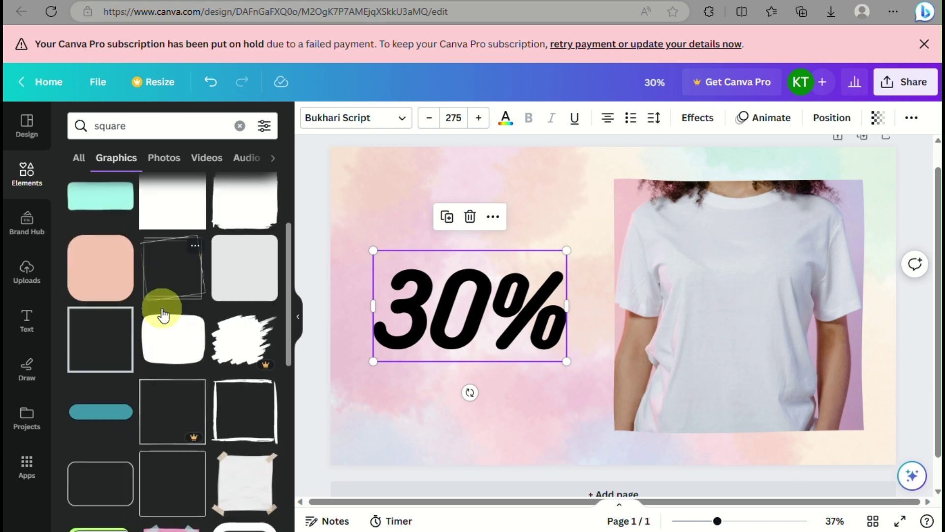
pyautogui.scroll(-3, 162, 312)
pyautogui.scroll(5, 162, 314)
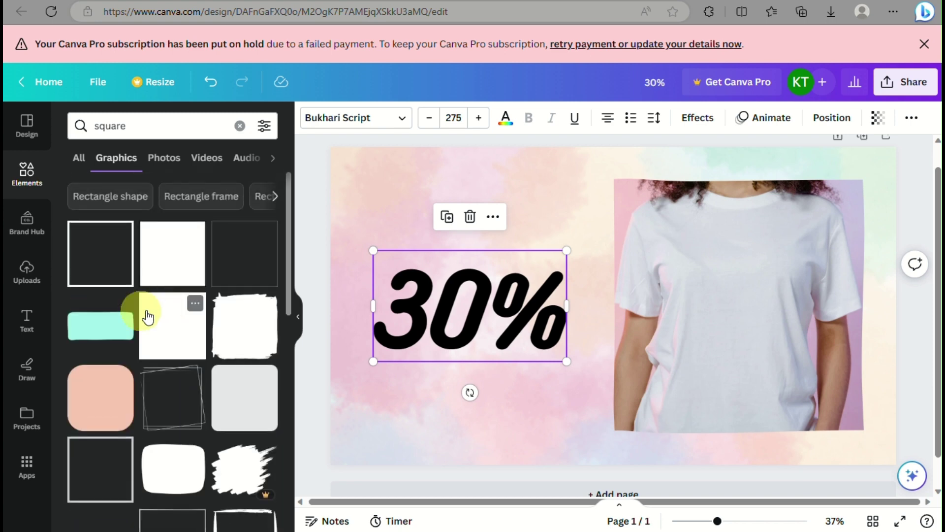
pyautogui.moveTo(95, 323)
pyautogui.mouseDown()
pyautogui.moveTo(190, 306)
pyautogui.moveTo(99, 323)
pyautogui.mouseUp()
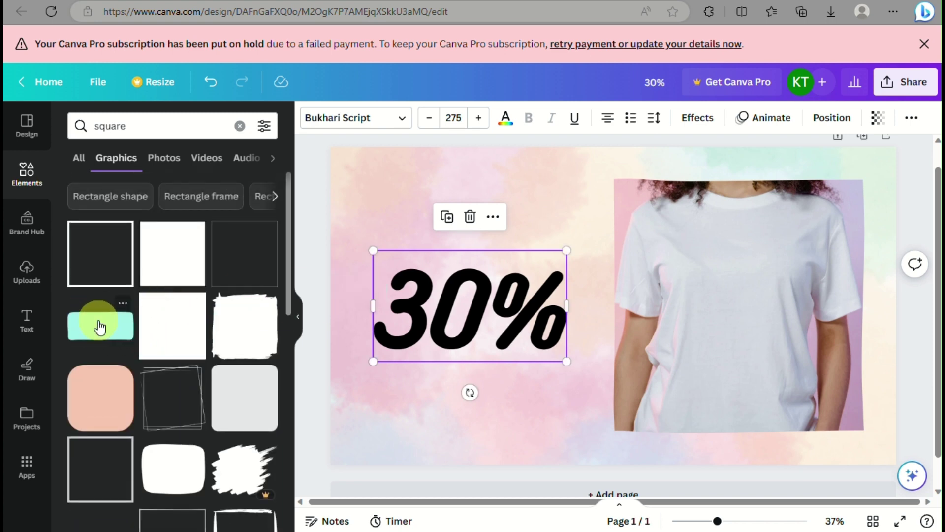
pyautogui.scroll(-3, 100, 327)
pyautogui.scroll(2, 108, 325)
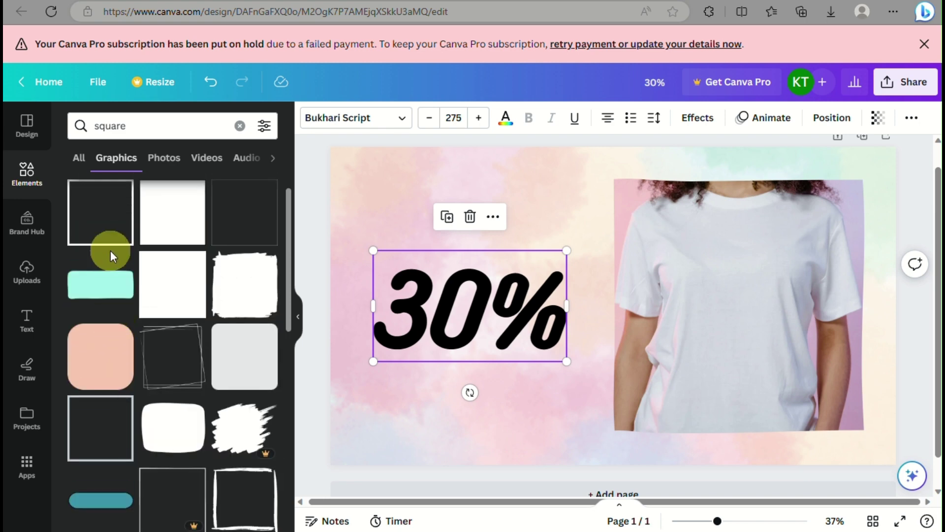
pyautogui.click(105, 276)
# - Place the mint rectangle behind the "30%" text, enlarge it up to the T-shirt photo's edge and centre the text on it
pyautogui.moveTo(650, 331); pyautogui.dragTo(509, 333)
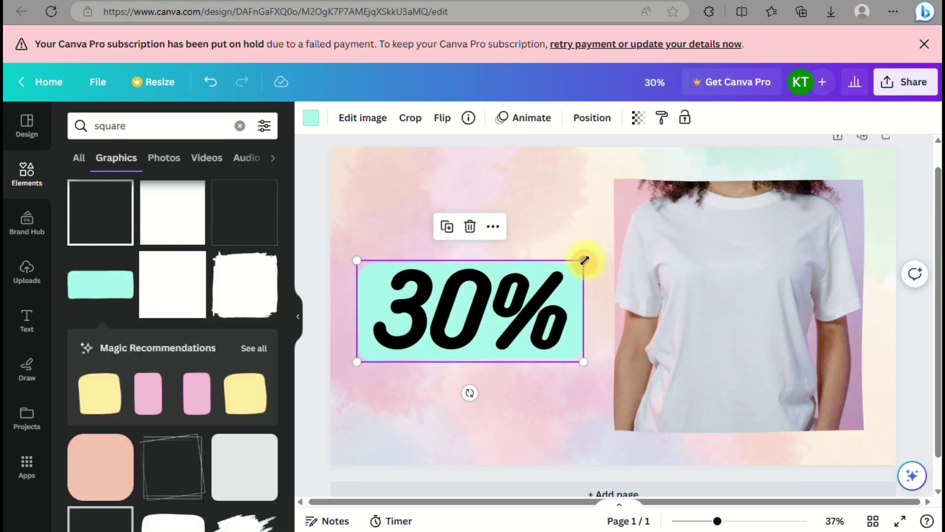
pyautogui.moveTo(584, 260); pyautogui.dragTo(616, 243)
pyautogui.moveTo(592, 275); pyautogui.dragTo(625, 245)
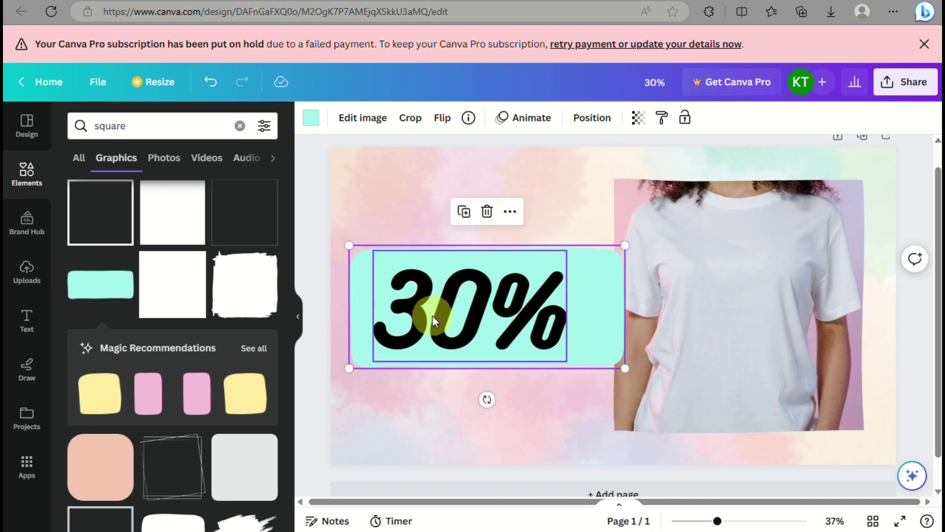
pyautogui.moveTo(434, 321); pyautogui.dragTo(449, 315)
# - Recolour the rectangle behind the "30%" text with the light peach from the watercolor background's photo colors, after trying mint and lavender
pyautogui.click(378, 328)
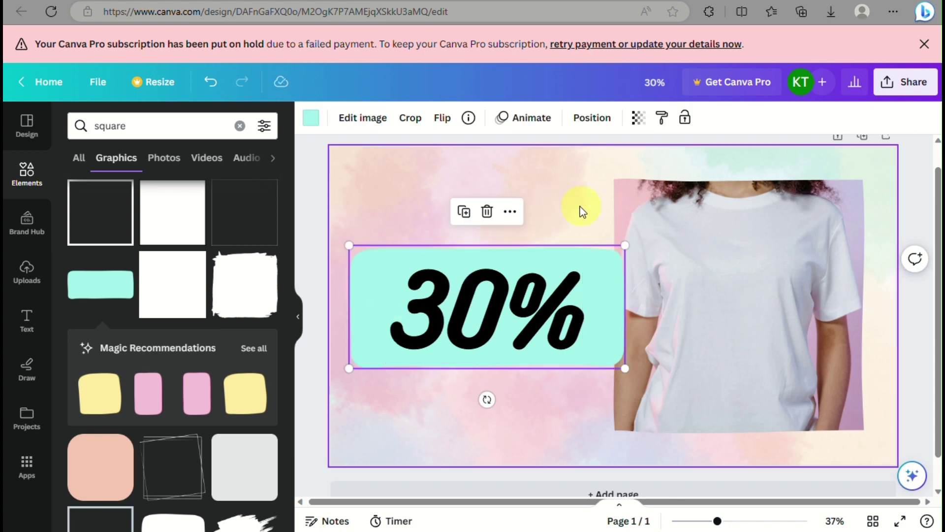
pyautogui.click(312, 117)
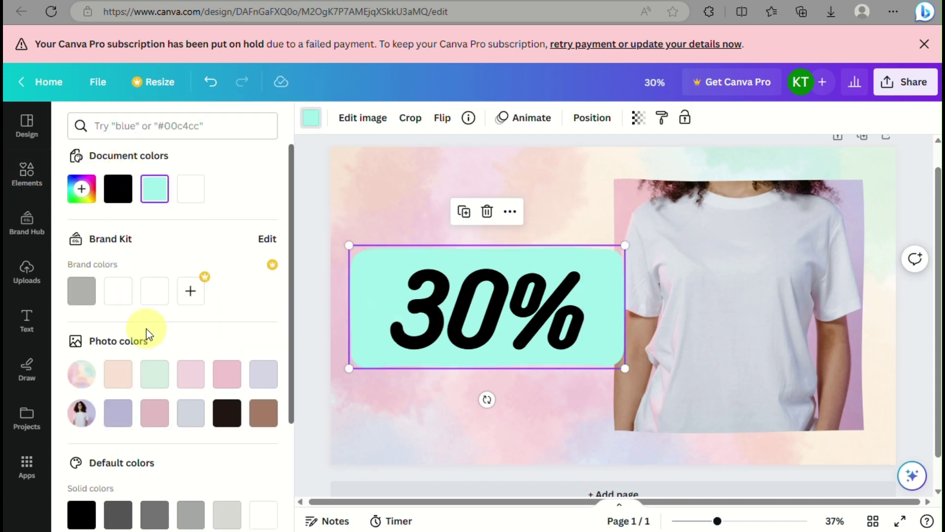
pyautogui.scroll(-2, 146, 329)
pyautogui.click(154, 283)
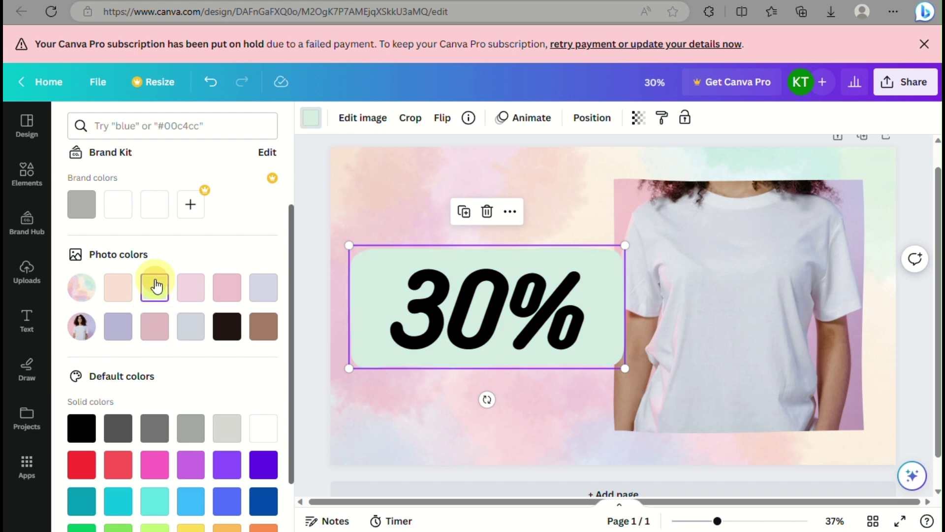
pyautogui.click(257, 289)
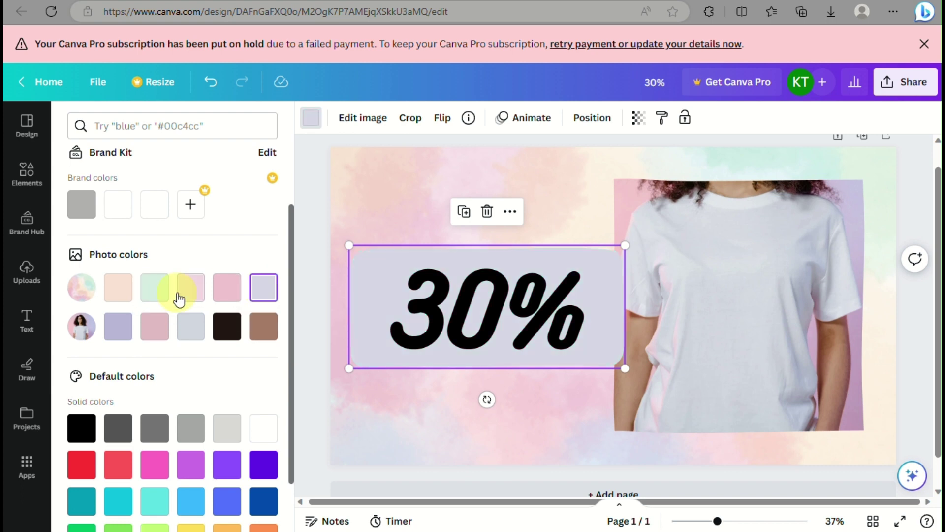
pyautogui.click(118, 287)
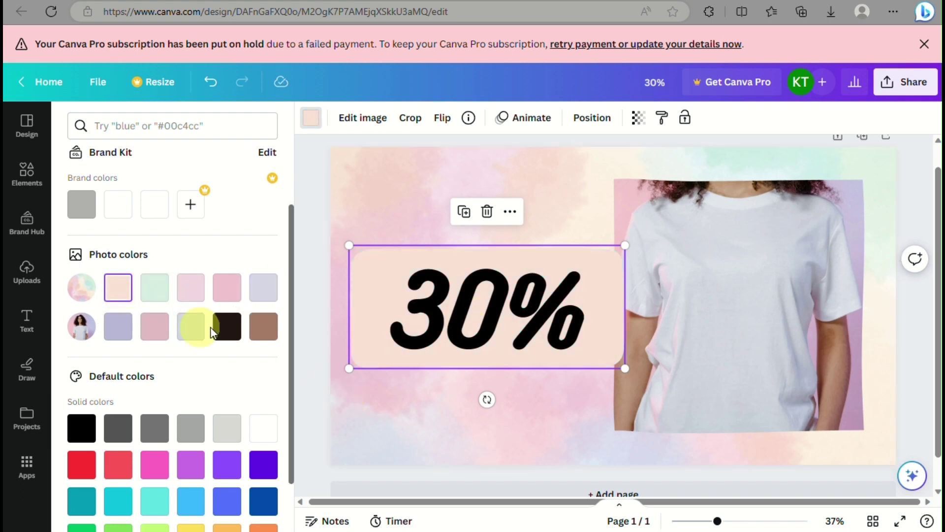
# - Try adding a square shape in the light peach photo color over the "30%" label
pyautogui.click(28, 162)
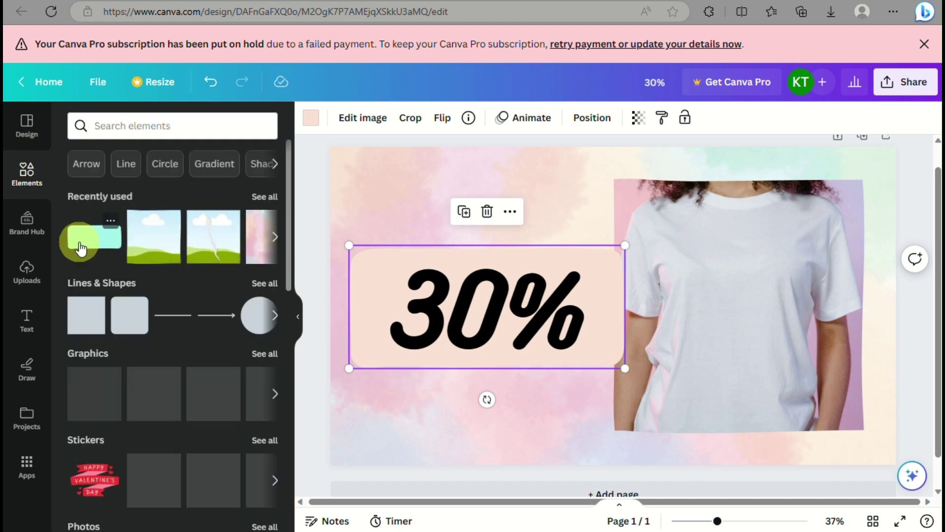
pyautogui.click(88, 339)
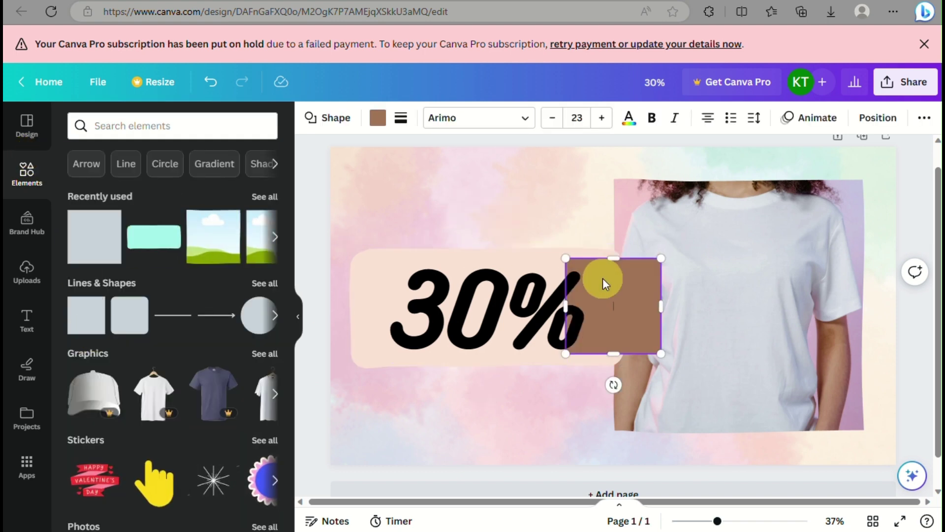
pyautogui.click(378, 121)
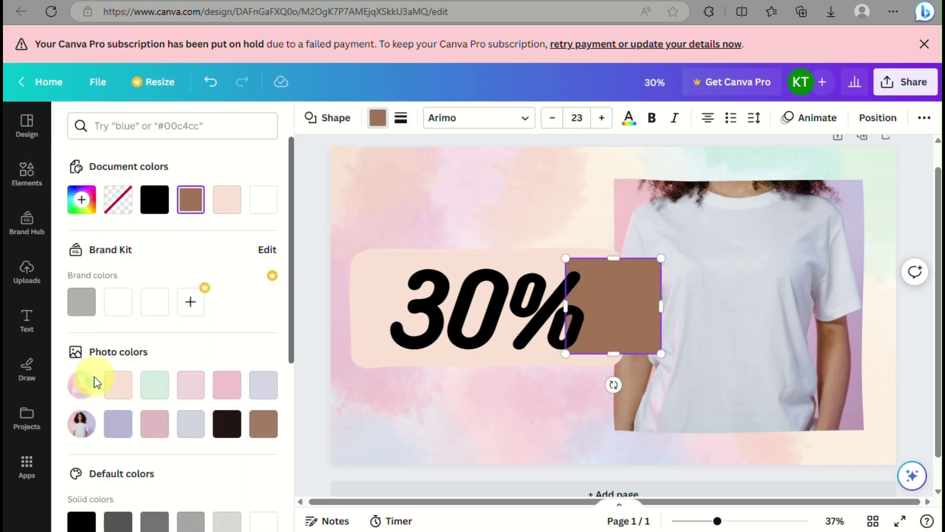
pyautogui.click(114, 388)
pyautogui.moveTo(661, 258); pyautogui.dragTo(479, 339)
pyautogui.click(479, 339)
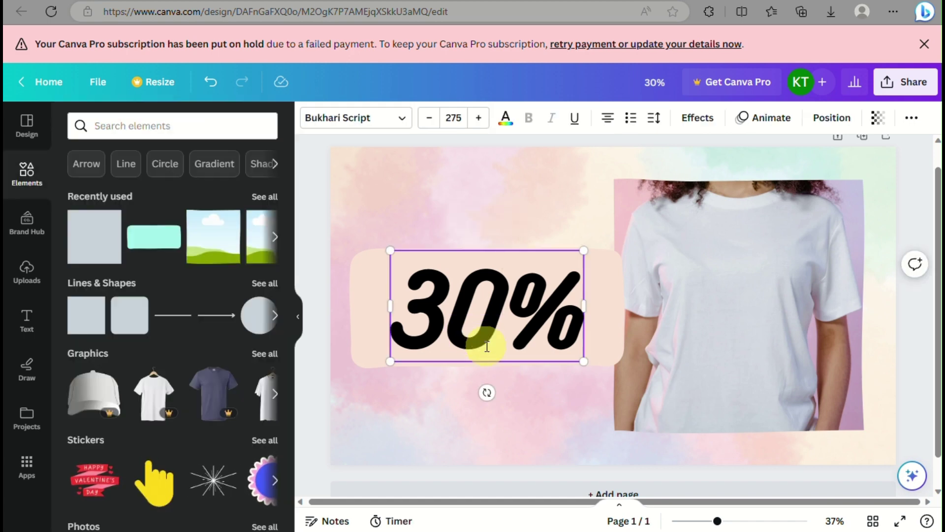
# - Restore the brown square, recolour it with the document's light peach and try placing it over the "30%" text
pyautogui.hotkey('ctrl', 'z')
pyautogui.click(624, 306)
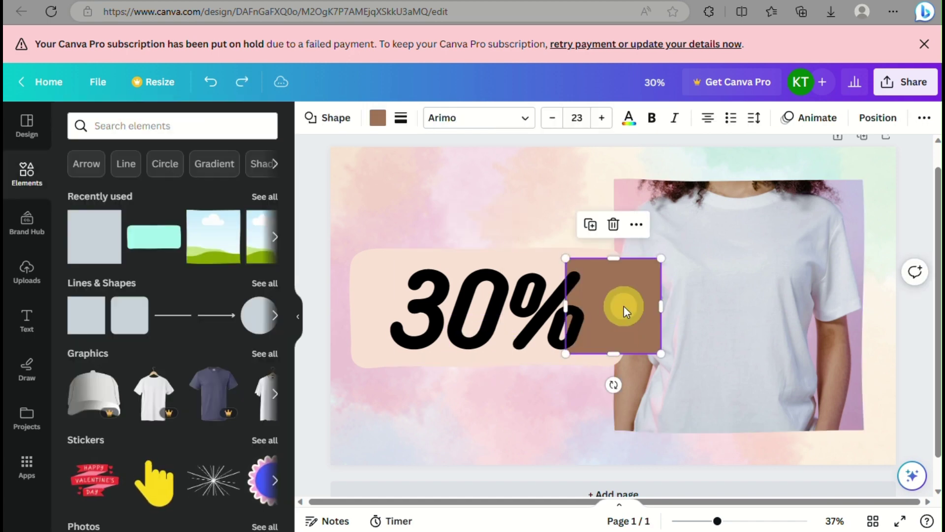
pyautogui.click(378, 117)
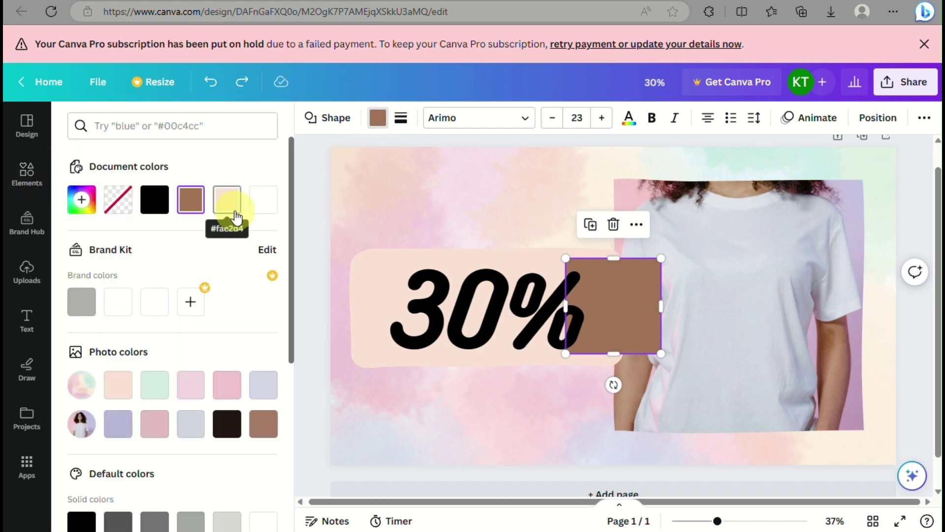
pyautogui.click(234, 213)
pyautogui.moveTo(615, 326); pyautogui.dragTo(494, 326)
pyautogui.moveTo(540, 266); pyautogui.dragTo(527, 326)
pyautogui.click(527, 301)
pyautogui.click(603, 293)
pyautogui.hotkey('ctrl', 'z')
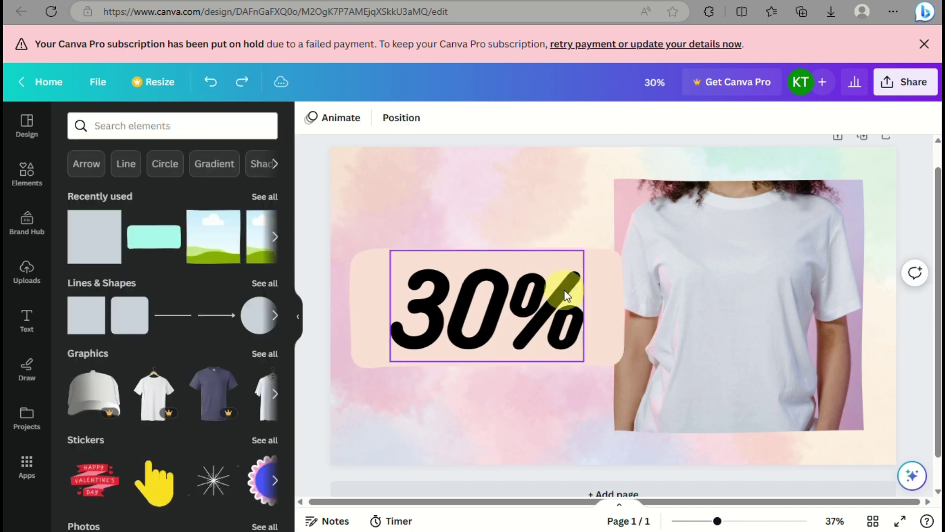
# - Add a heading below the "30%" text reading "OFF" on the first line and "USE CODE: SHIRT123" on the second
pyautogui.click(26, 321)
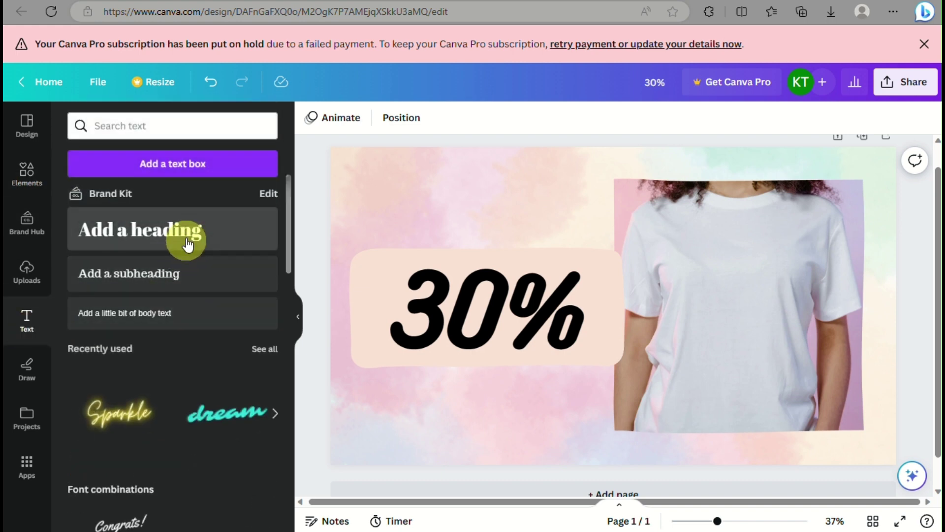
pyautogui.click(440, 293)
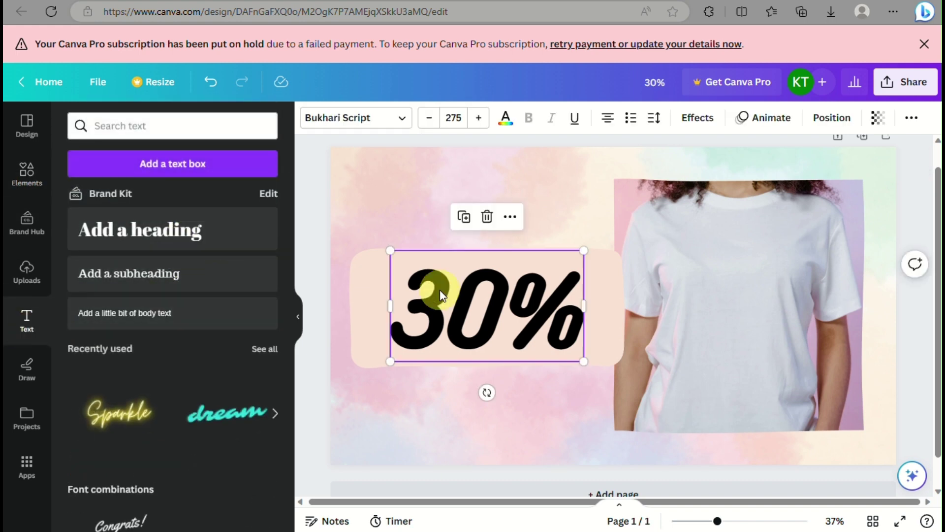
pyautogui.click(222, 243)
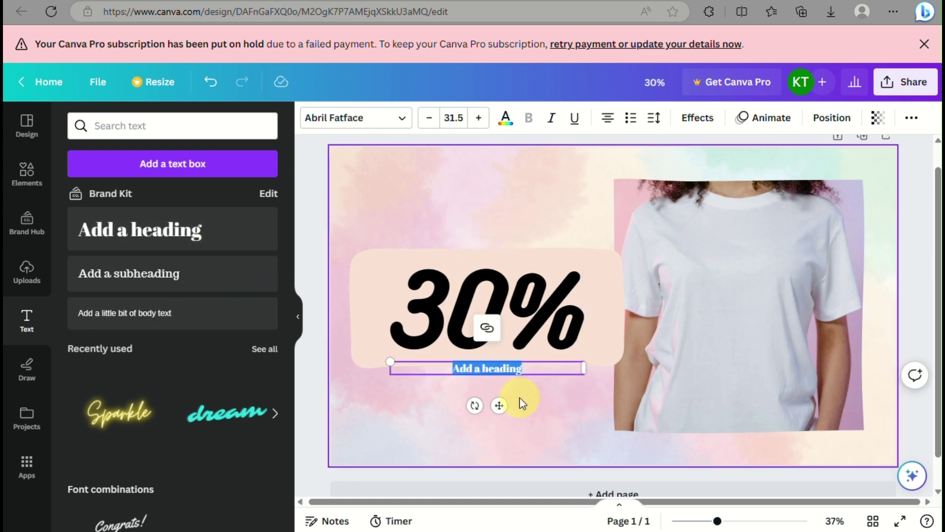
pyautogui.click(512, 376)
pyautogui.write('0')
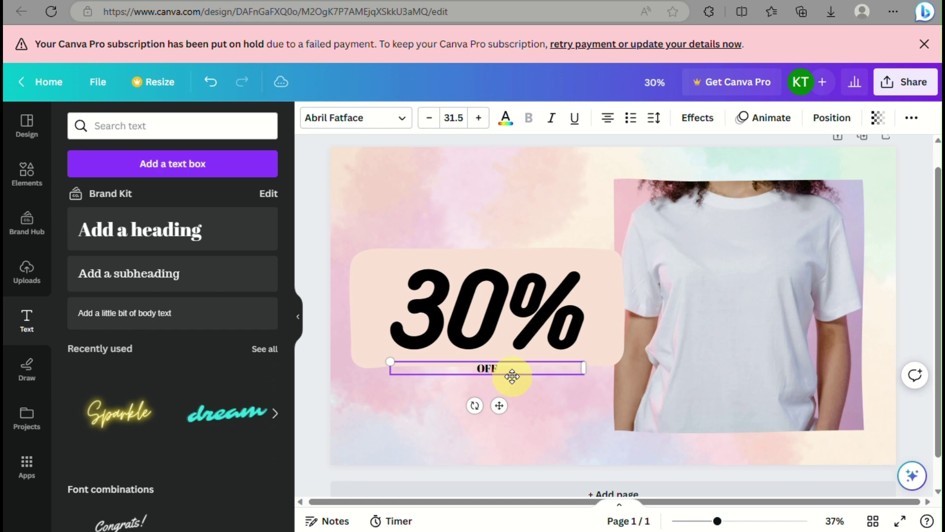
pyautogui.write('FF')
pyautogui.press('Return')
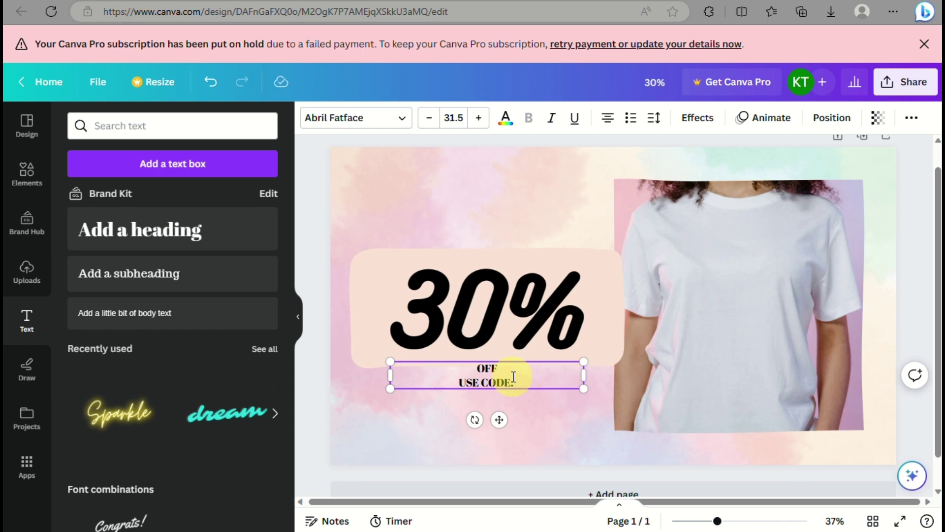
pyautogui.write('SHIRT')
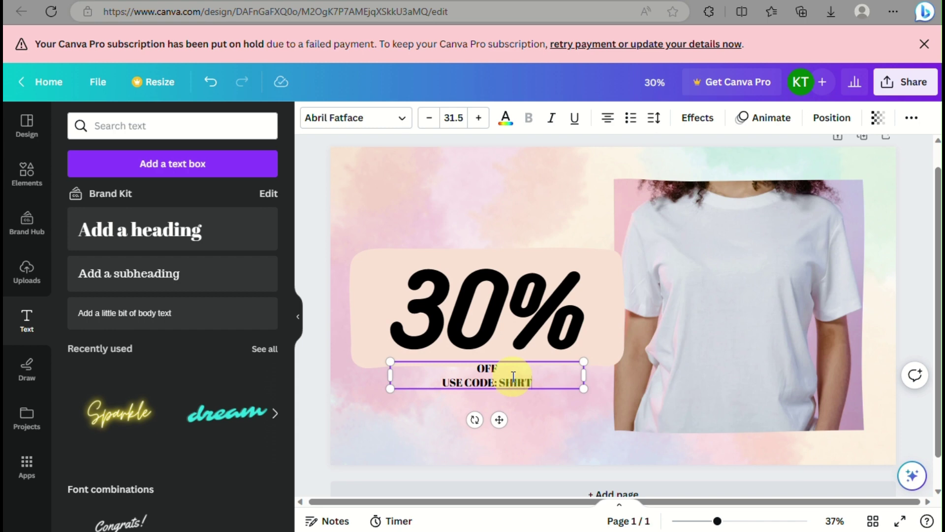
pyautogui.write('123')
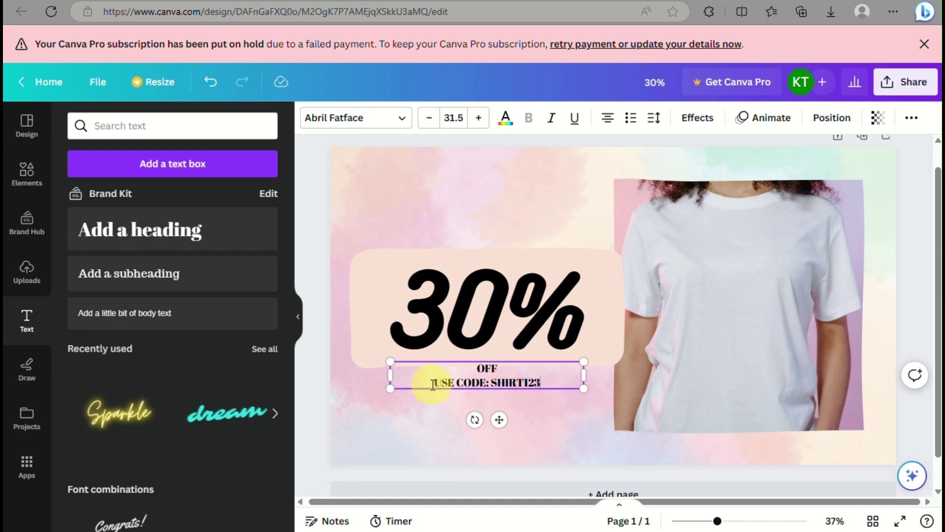
# - Set the "USE CODE: SHIRT123" line in the Cardo font, after trying italic and Bukhari Script
pyautogui.moveTo(433, 385); pyautogui.dragTo(541, 384)
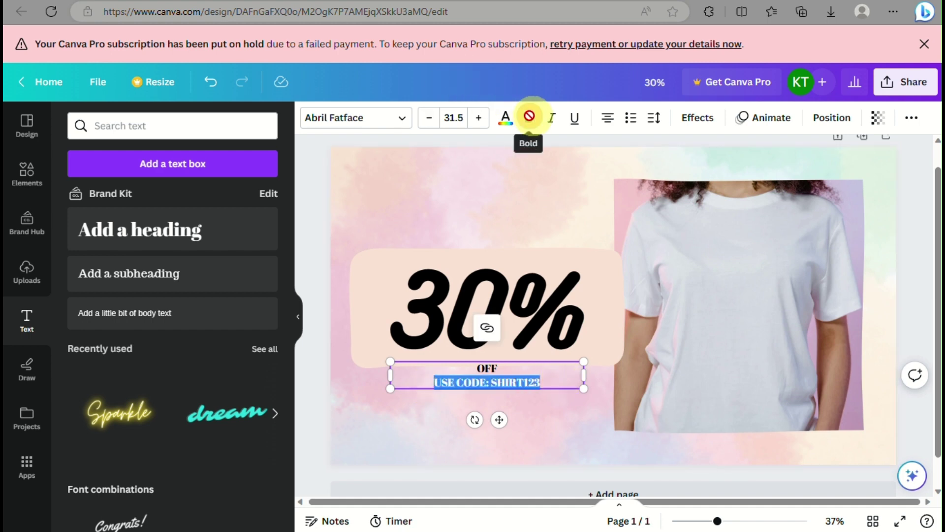
pyautogui.click(551, 117)
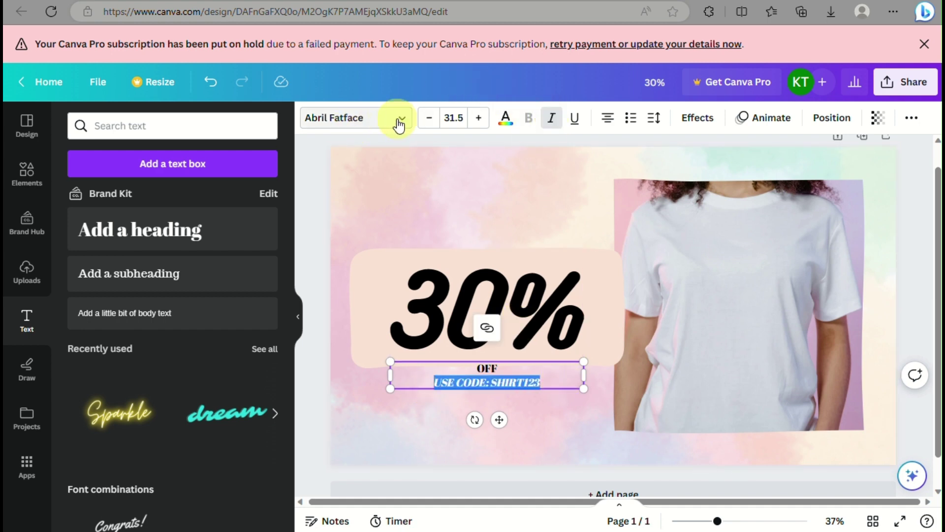
pyautogui.click(399, 125)
pyautogui.click(192, 253)
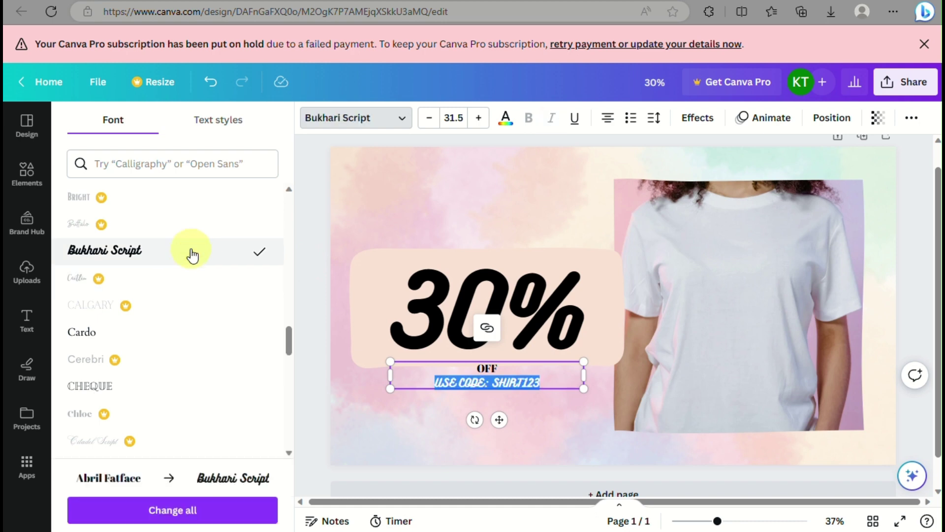
pyautogui.click(148, 335)
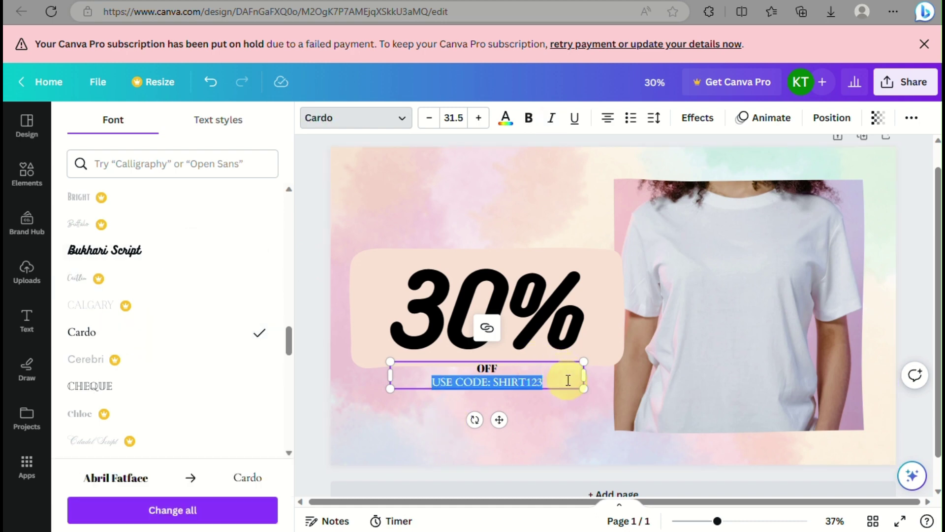
# - Remove the "OFF" line from the heading and place the remaining code line just under the peach label
pyautogui.moveTo(574, 390)
pyautogui.mouseDown()
pyautogui.moveTo(571, 374)
pyautogui.moveTo(572, 404)
pyautogui.mouseUp()
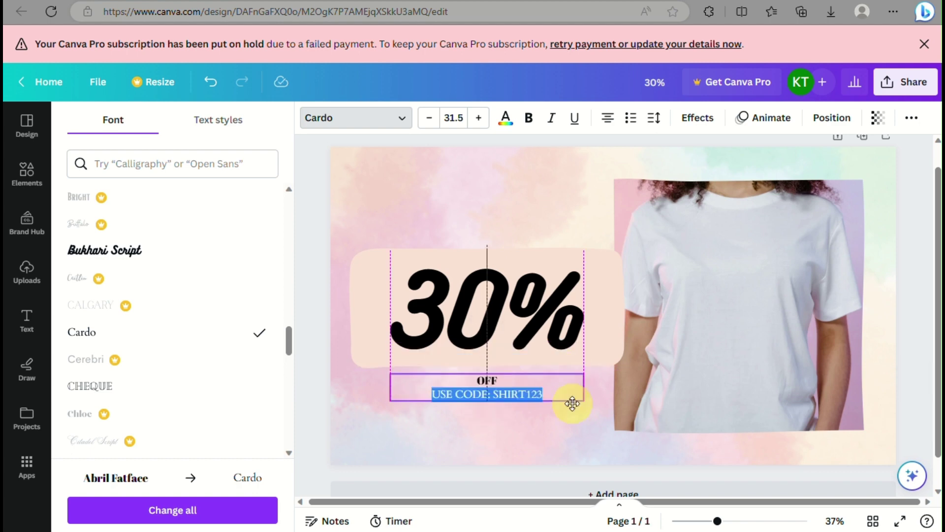
pyautogui.click(505, 382)
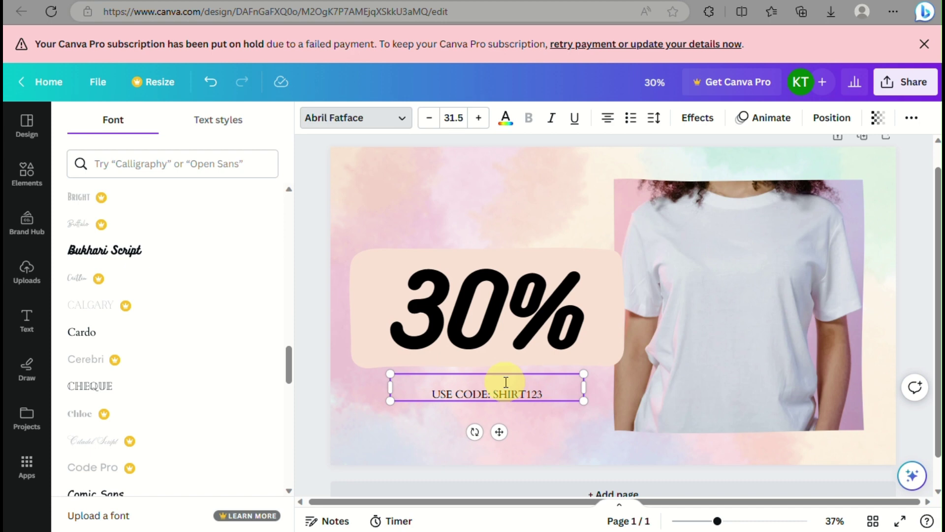
pyautogui.moveTo(499, 431)
pyautogui.mouseDown()
pyautogui.moveTo(492, 399)
pyautogui.moveTo(497, 414)
pyautogui.mouseUp()
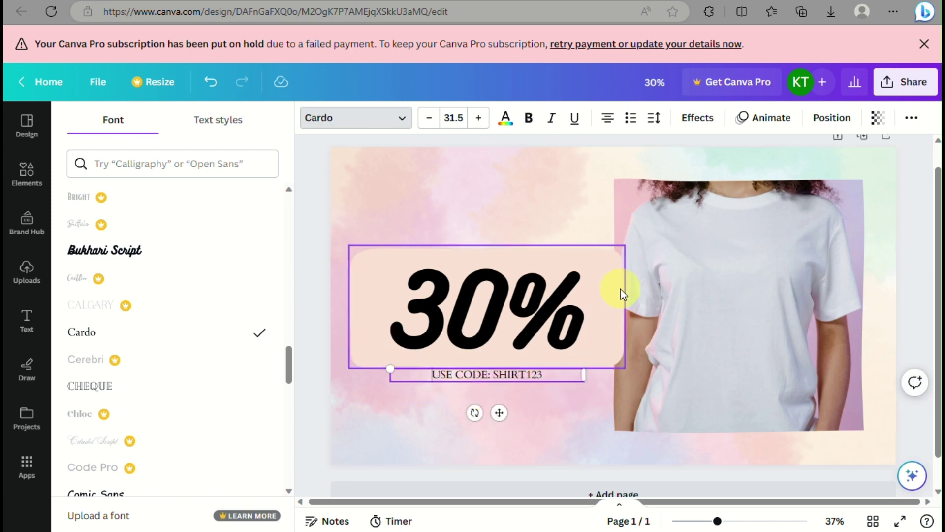
pyautogui.click(620, 289)
# - Make "SHIRT123" bold in the code line
pyautogui.click(514, 386)
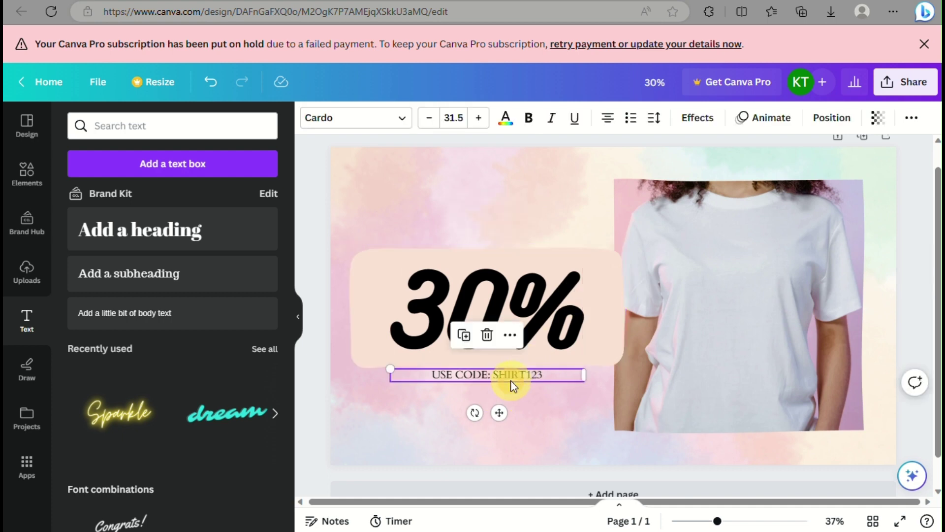
pyautogui.click(512, 380)
pyautogui.moveTo(495, 374); pyautogui.dragTo(553, 375)
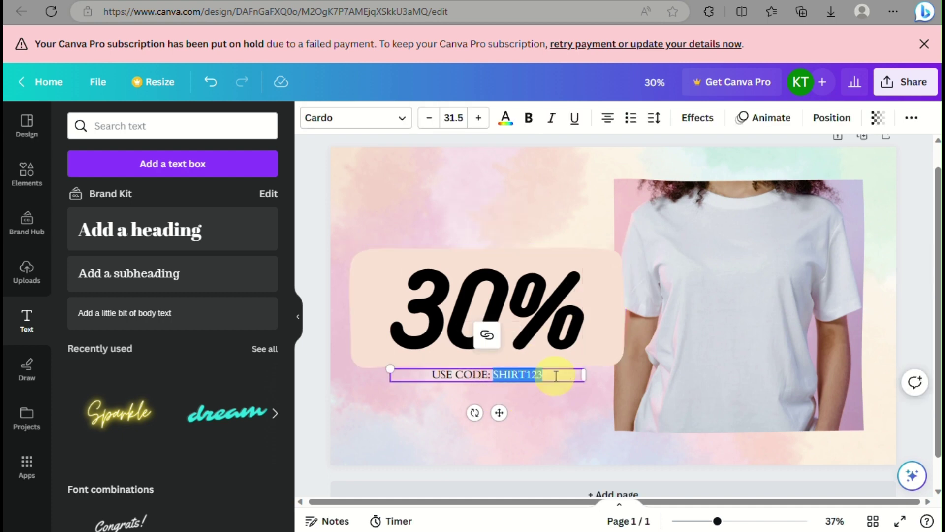
pyautogui.click(529, 117)
# - Move the "30%" text toward the left end of the peach label, keeping it vertically centred, and undo the extra heading
pyautogui.click(604, 290)
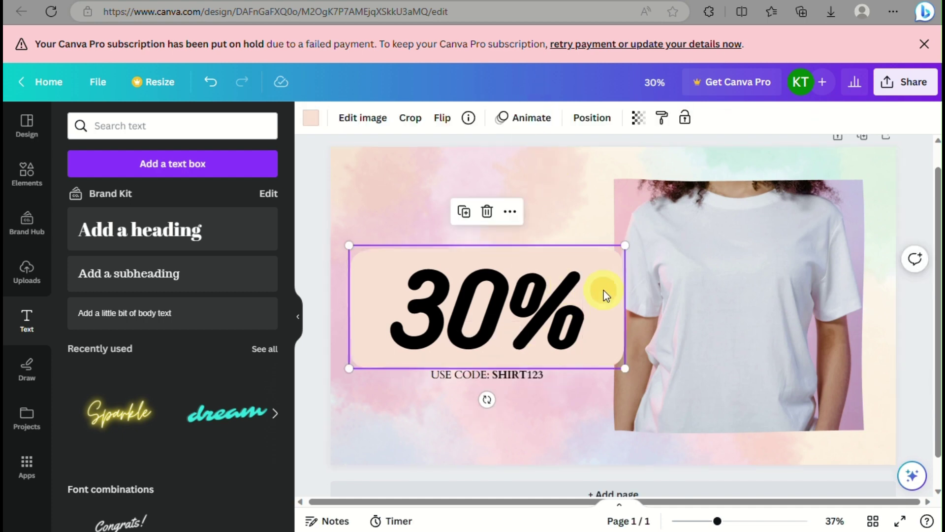
pyautogui.moveTo(508, 307); pyautogui.dragTo(481, 307)
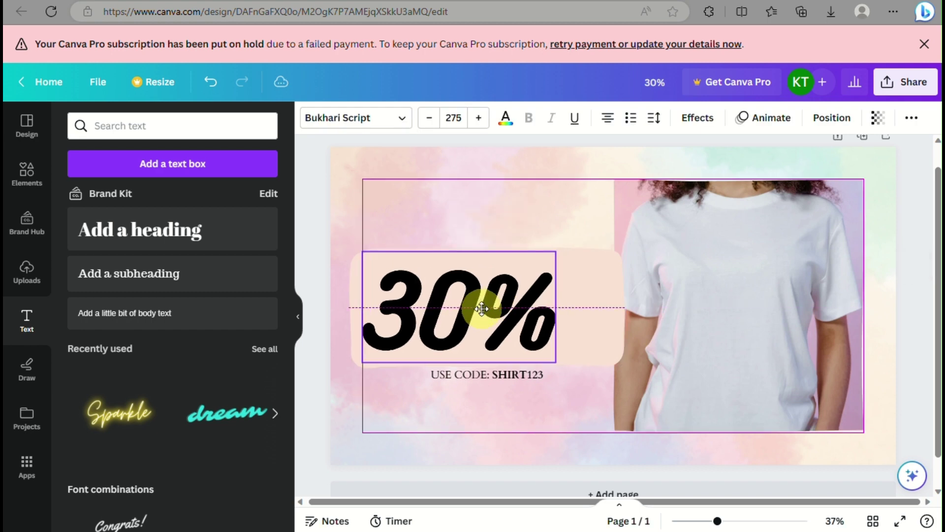
pyautogui.click(139, 245)
pyautogui.hotkey('ctrl', 'z')
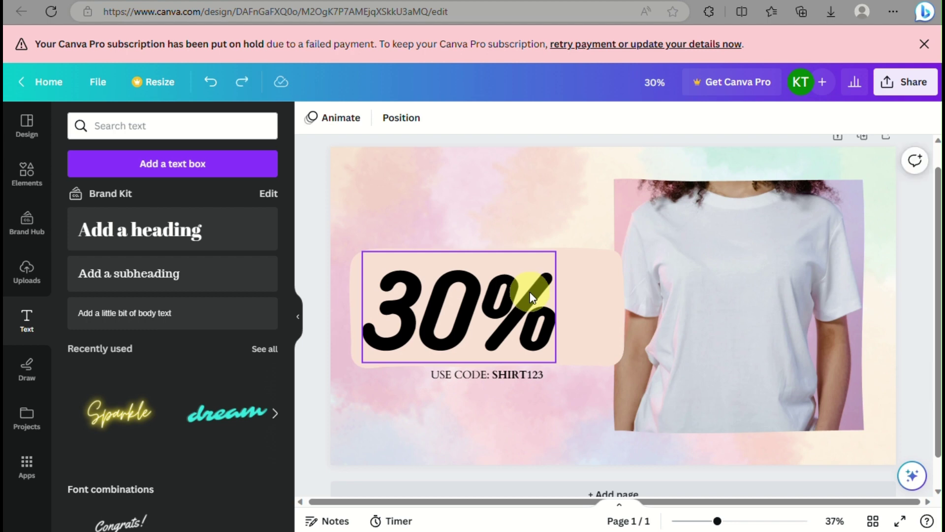
# - Duplicate the "30%" text, place the copy beside it over the T-shirt photo and change its wording to "OFF"
pyautogui.click(530, 294)
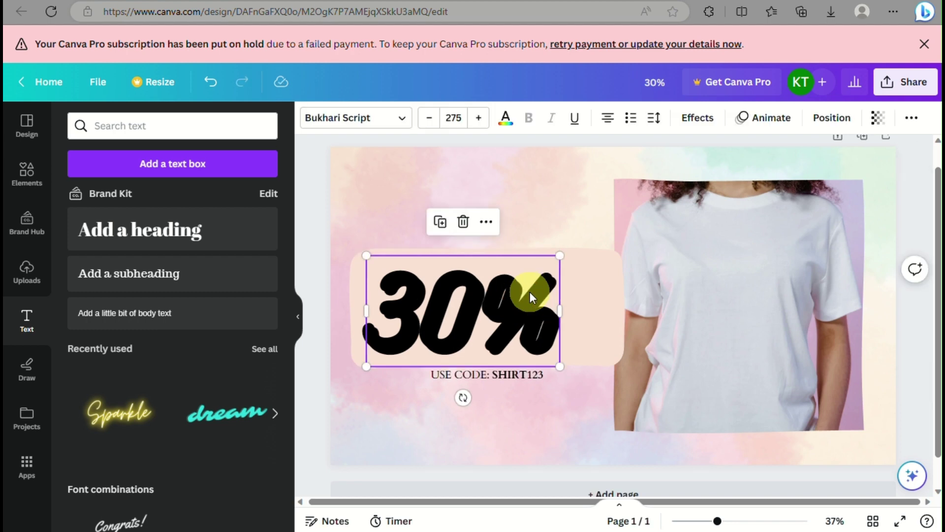
pyautogui.moveTo(530, 294); pyautogui.dragTo(750, 294)
pyautogui.doubleClick(658, 315)
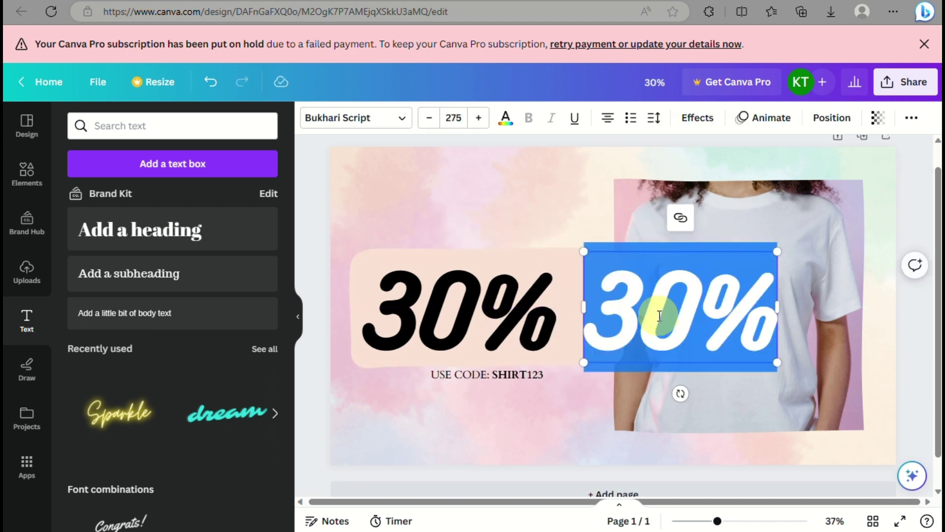
pyautogui.write('OFF')
pyautogui.press('BackSpace')
pyautogui.press('BackSpace')
pyautogui.press('BackSpace')
pyautogui.write('OFF')
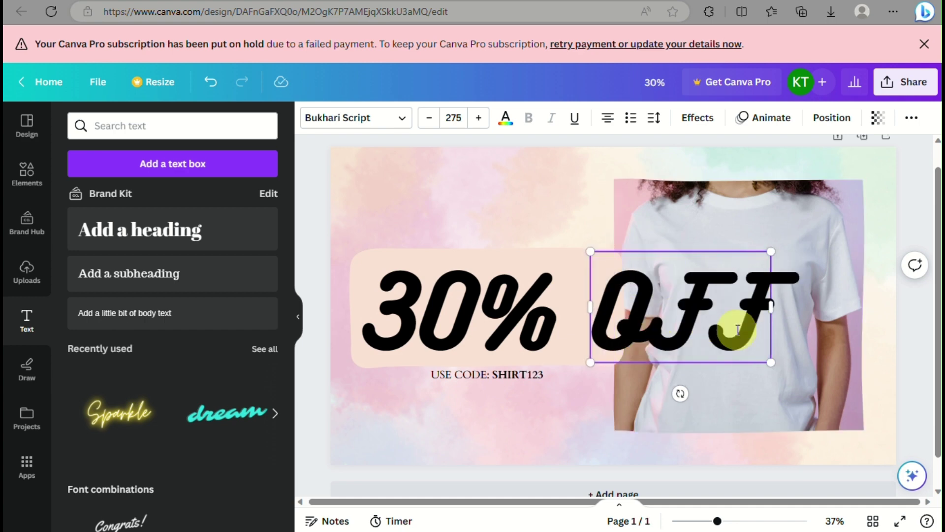
pyautogui.doubleClick(639, 318)
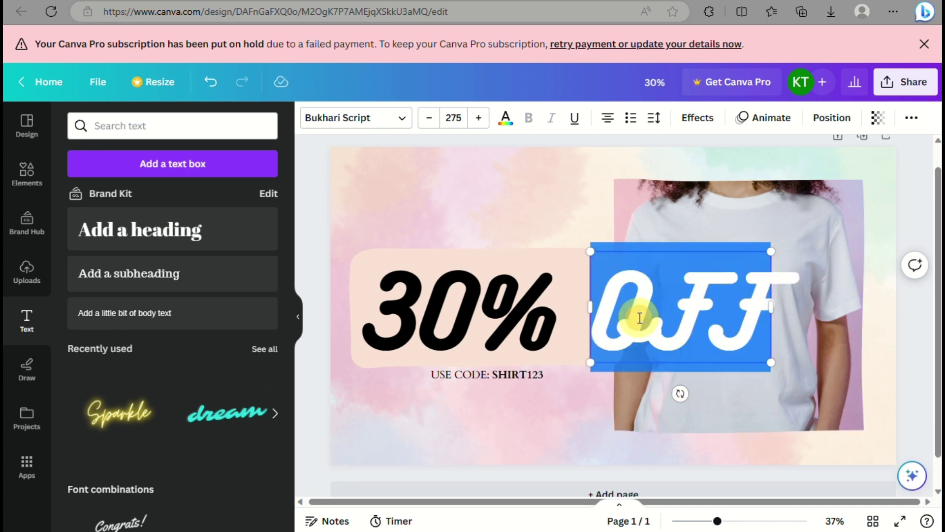
pyautogui.click(690, 124)
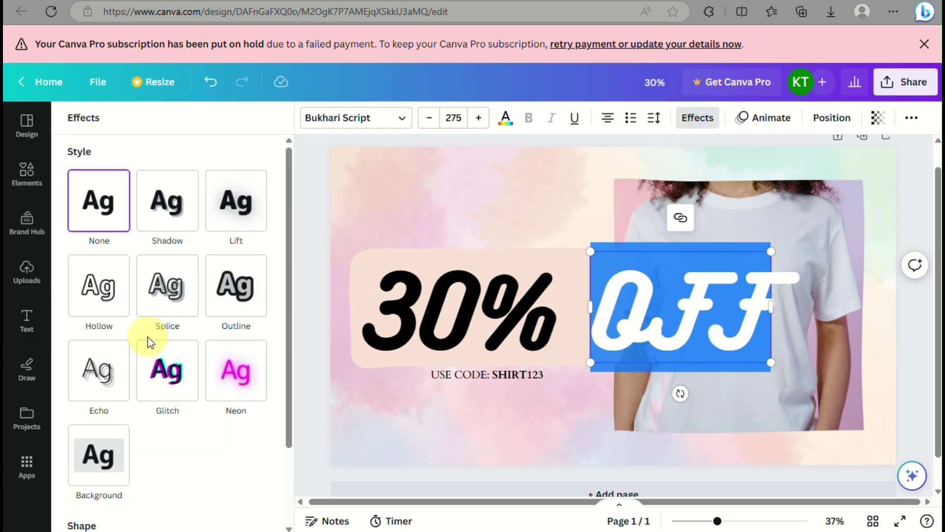
pyautogui.scroll(-2, 147, 340)
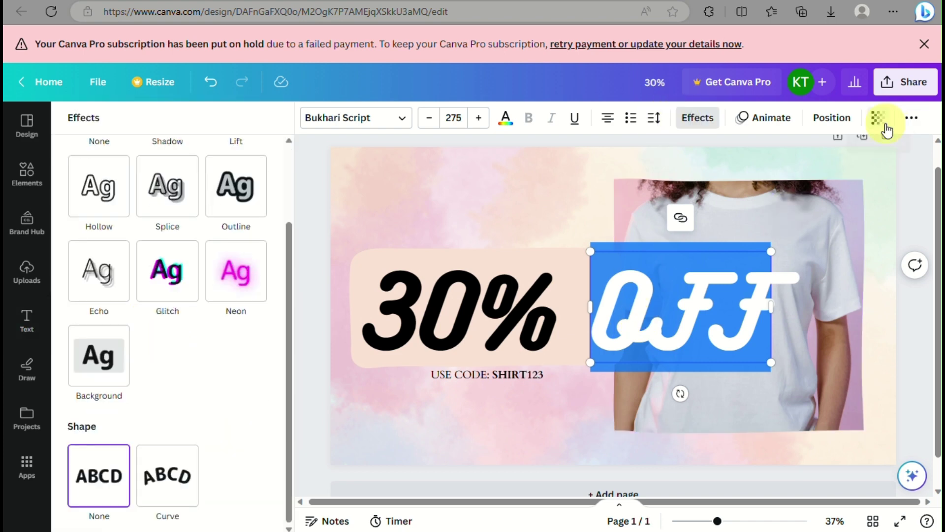
pyautogui.click(834, 119)
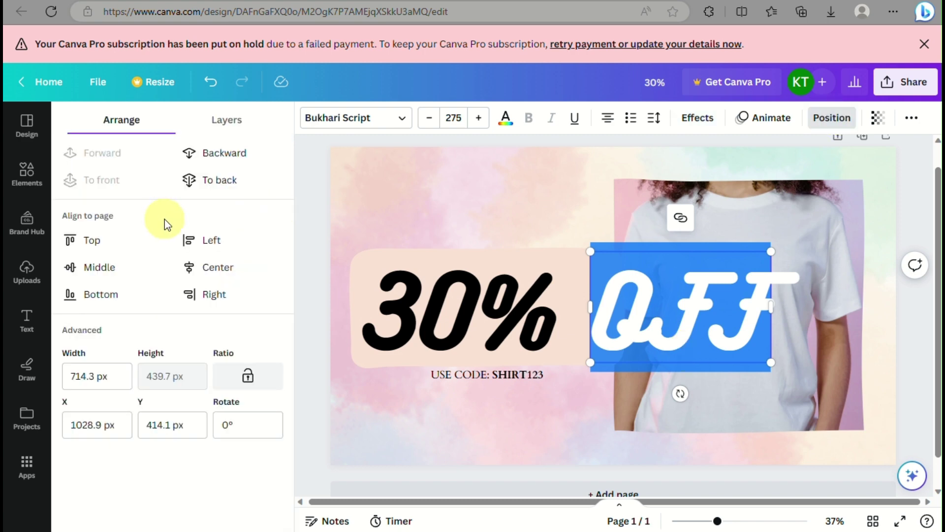
pyautogui.click(919, 119)
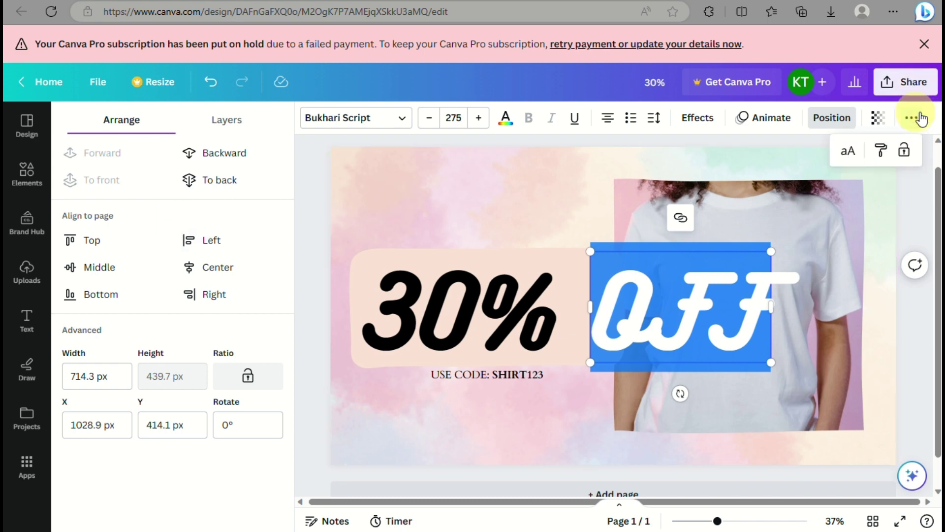
pyautogui.click(692, 311)
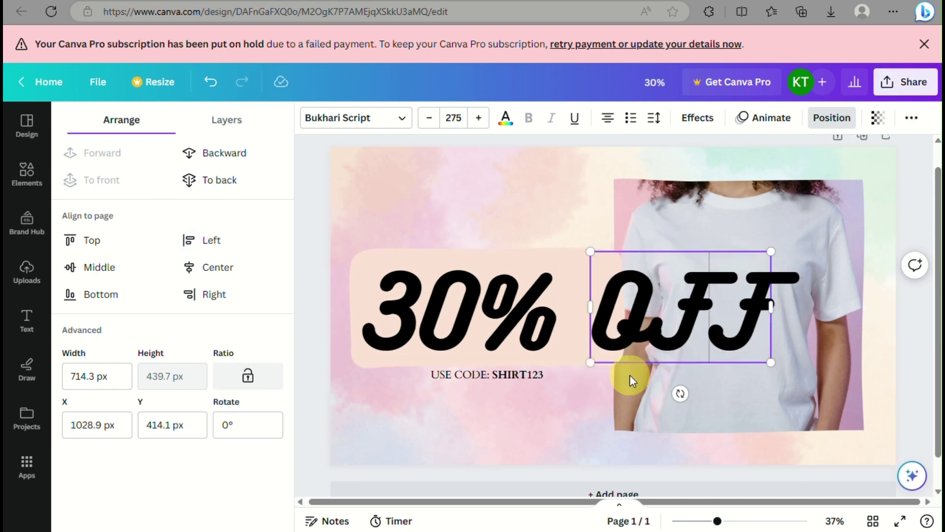
# - Change the font of the "OFF" text to Archivo Black
pyautogui.doubleClick(674, 336)
pyautogui.click(363, 121)
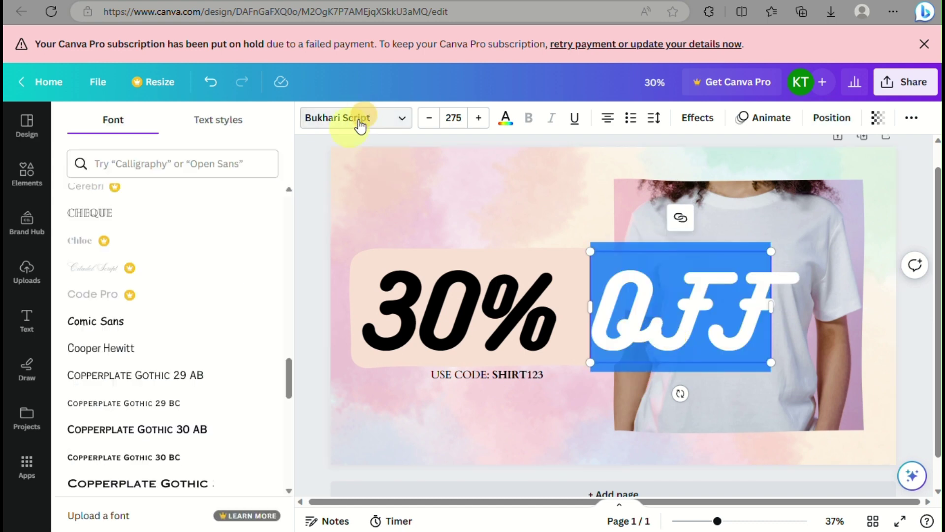
pyautogui.scroll(10, 140, 372)
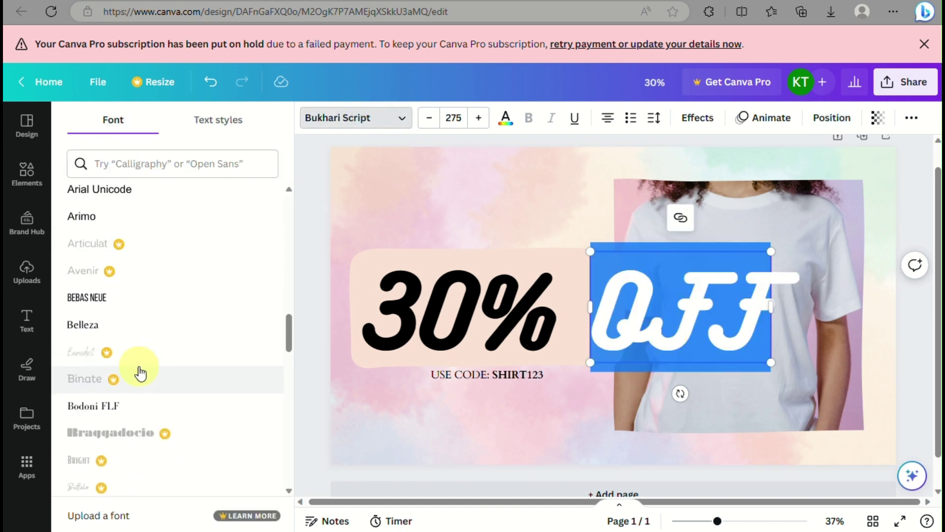
pyautogui.scroll(8, 141, 373)
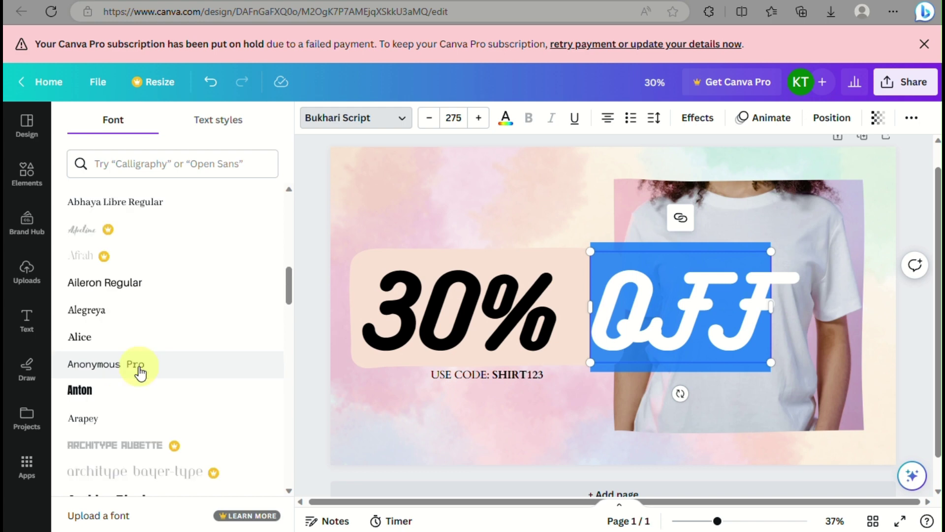
pyautogui.scroll(-5, 139, 370)
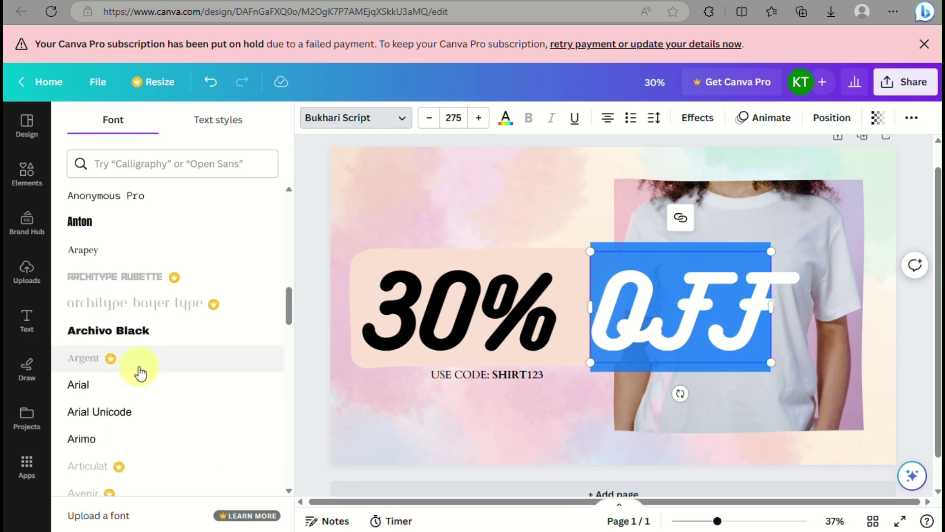
pyautogui.click(132, 329)
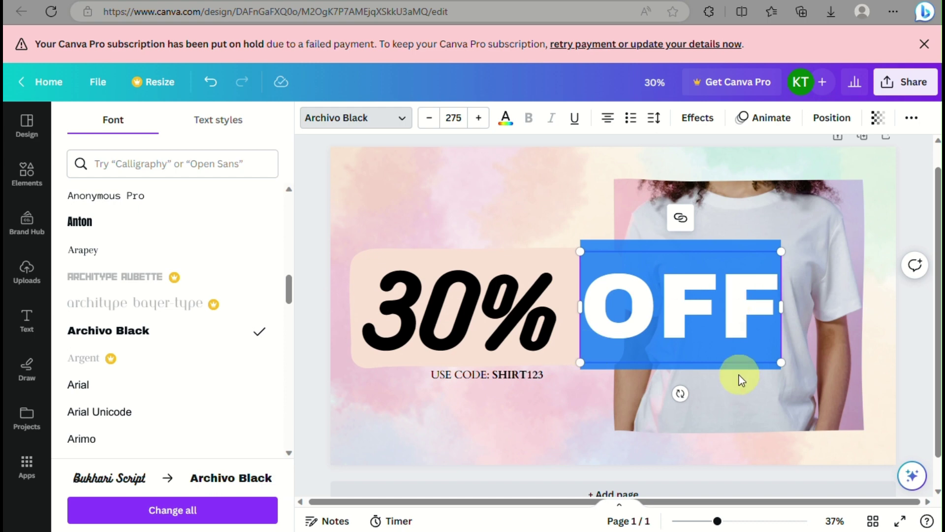
# - Shrink the "OFF" text to font size 160 and rotate it a quarter turn counterclockwise so it reads vertically
pyautogui.moveTo(780, 362); pyautogui.dragTo(696, 316)
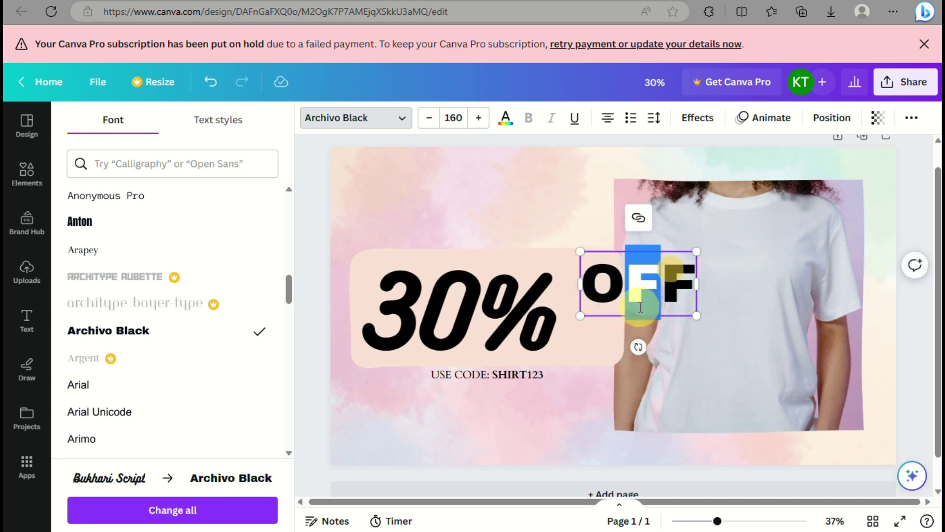
pyautogui.moveTo(640, 346); pyautogui.dragTo(744, 284)
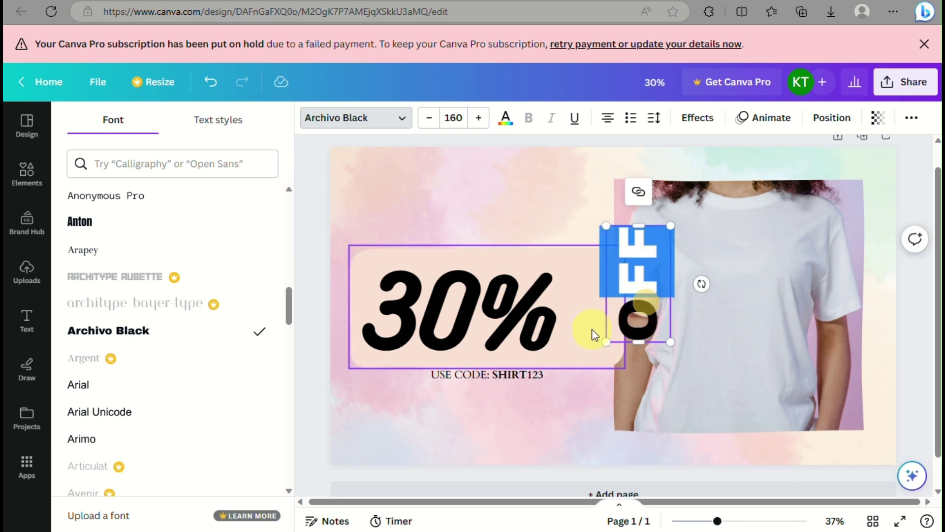
# - Move the "OFF" text below the peach label and rotate it back to 0°
pyautogui.click(700, 273)
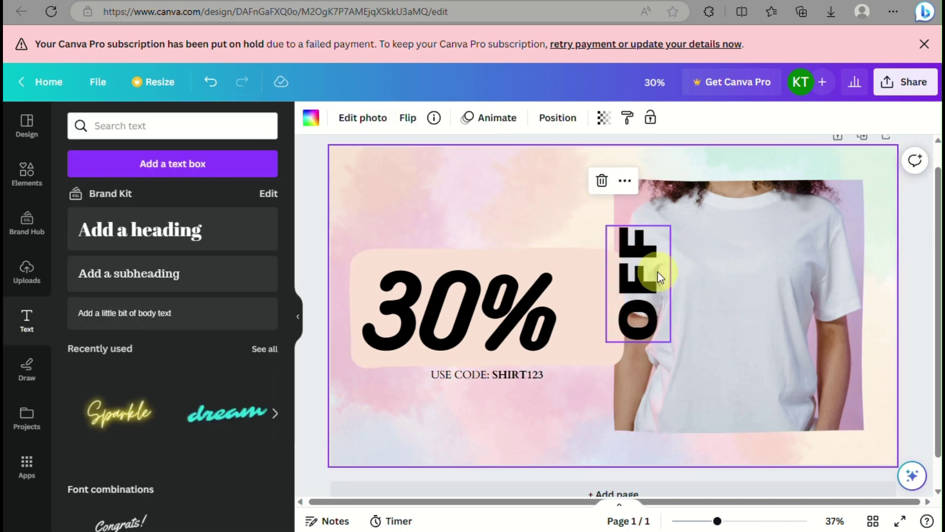
pyautogui.moveTo(658, 273); pyautogui.dragTo(570, 486)
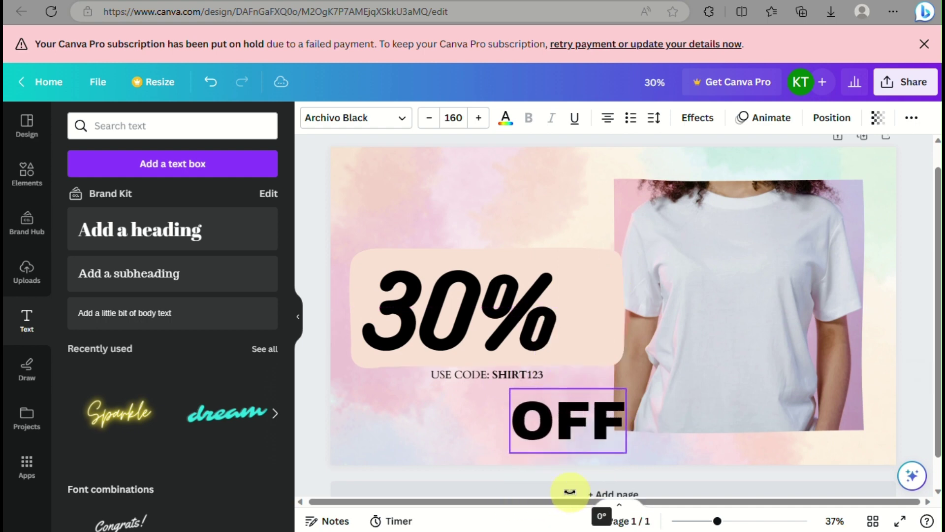
# - Shrink the "30%" text to font size 255 and align it at the left end of the peach label, vertically centred
pyautogui.click(514, 317)
pyautogui.moveTo(557, 363)
pyautogui.mouseDown()
pyautogui.moveTo(483, 317)
pyautogui.moveTo(574, 348)
pyautogui.moveTo(546, 342)
pyautogui.moveTo(543, 355)
pyautogui.mouseUp()
pyautogui.moveTo(487, 339); pyautogui.dragTo(494, 340)
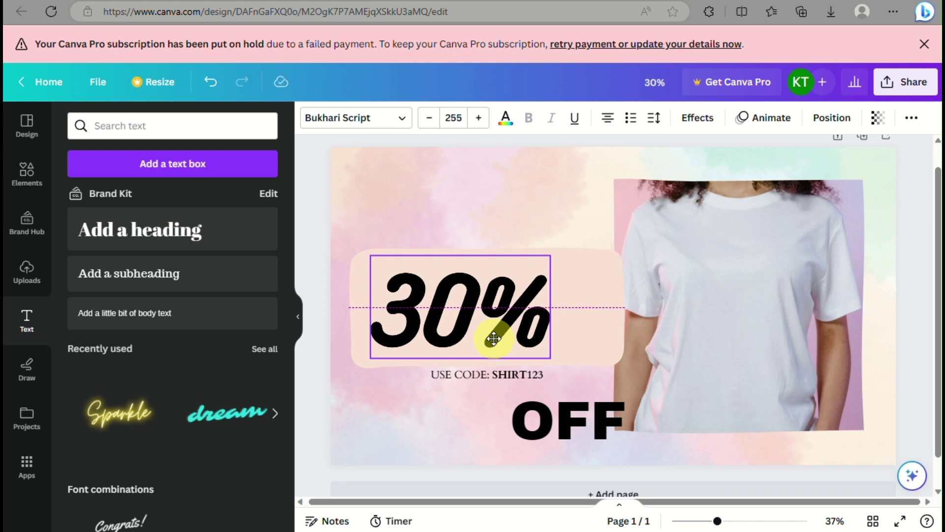
pyautogui.moveTo(494, 339); pyautogui.dragTo(487, 340)
# - Place the "OFF" text directly to the right of "30%" and reduce its font size to 154
pyautogui.click(593, 416)
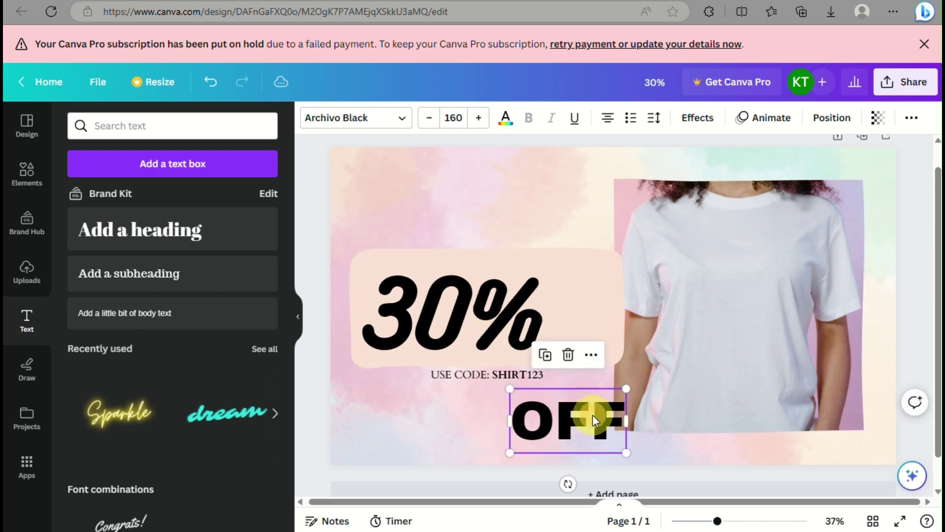
pyautogui.moveTo(593, 416); pyautogui.dragTo(633, 322)
pyautogui.doubleClick(634, 323)
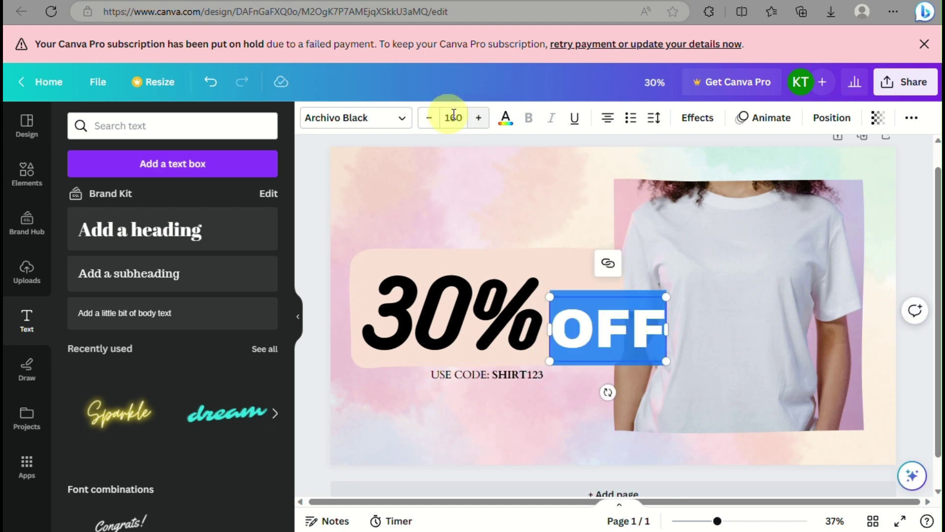
pyautogui.click(422, 119)
pyautogui.click(422, 118)
pyautogui.click(422, 118)
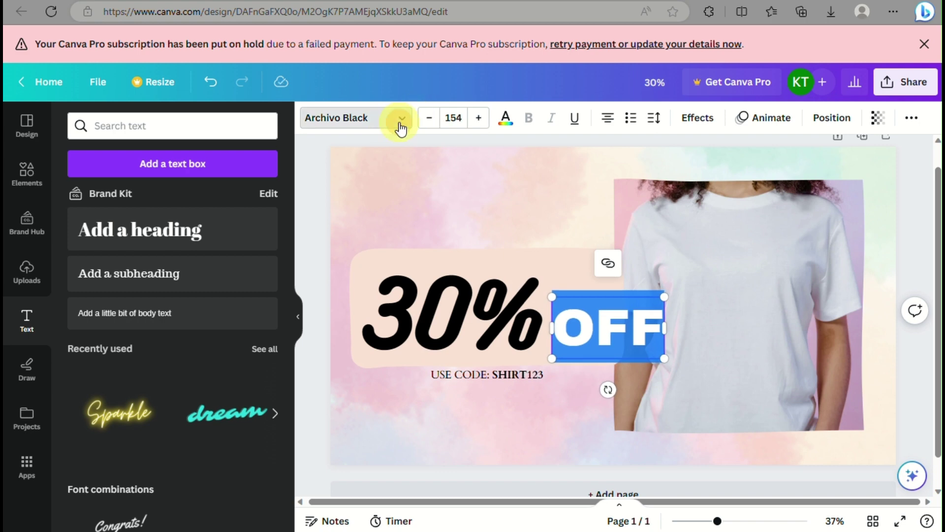
# - Try the Arimo and Arial Unicode fonts on the "OFF" text and set it in Comic Sans
pyautogui.click(396, 123)
pyautogui.click(170, 268)
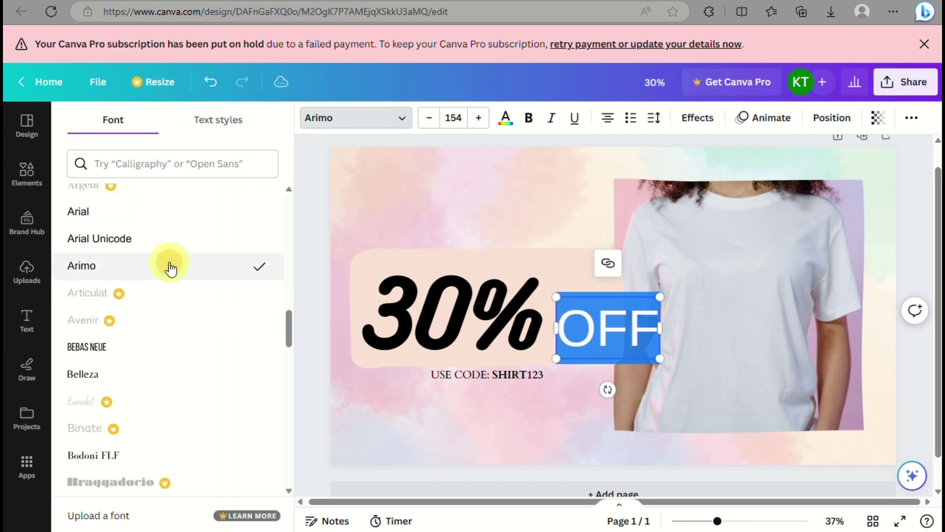
pyautogui.click(144, 238)
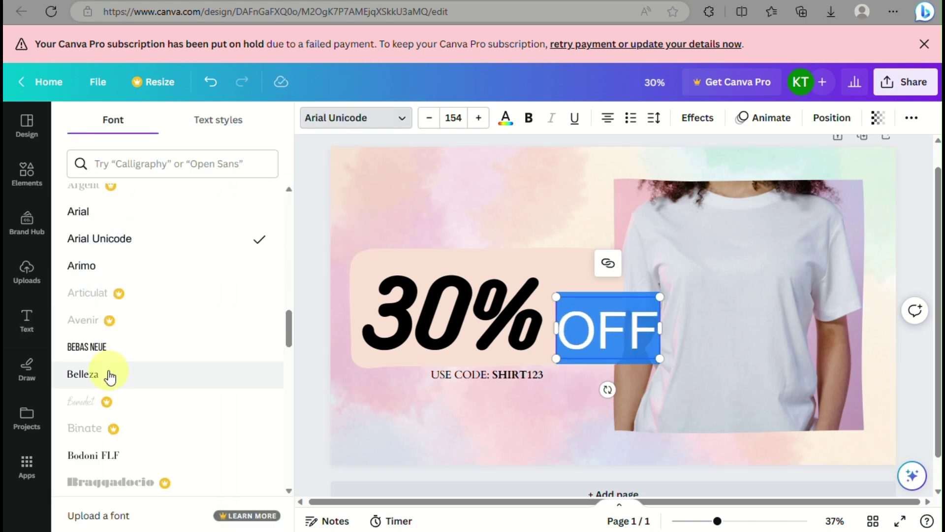
pyautogui.scroll(-6, 108, 375)
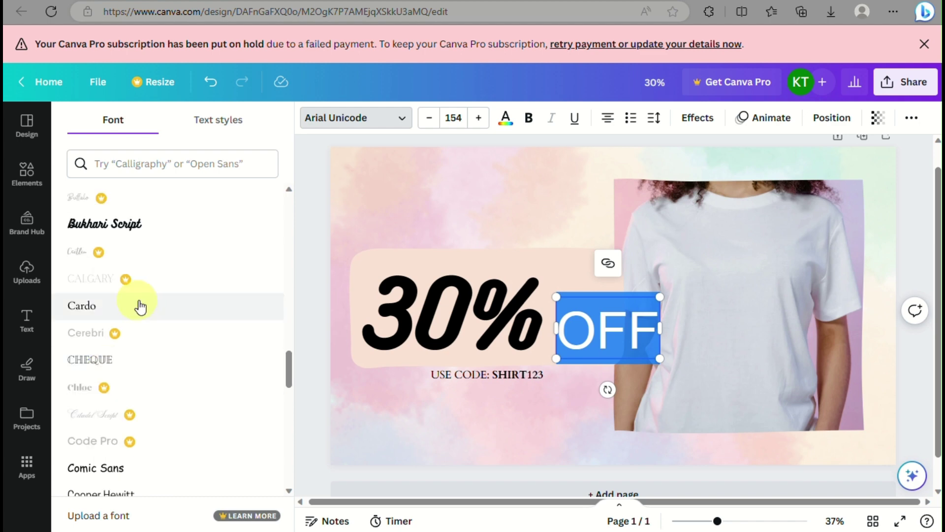
pyautogui.scroll(-4, 116, 466)
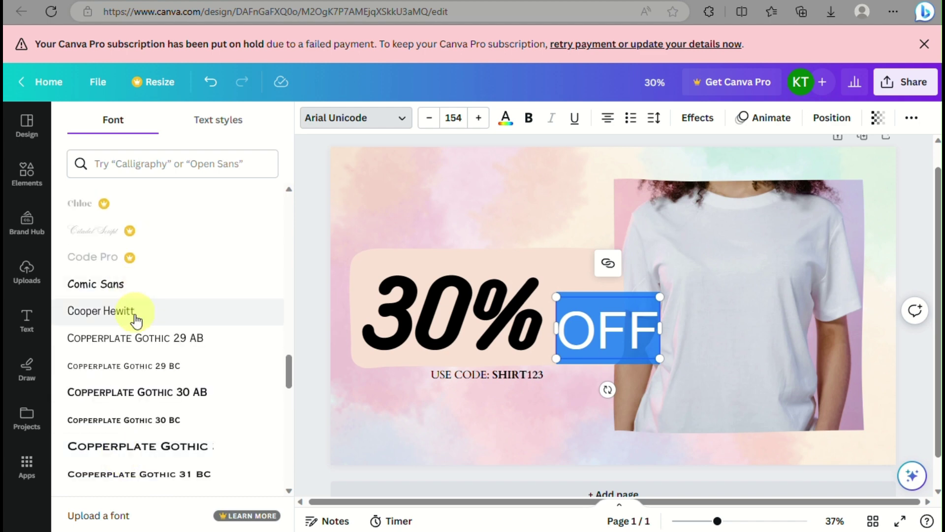
pyautogui.click(131, 290)
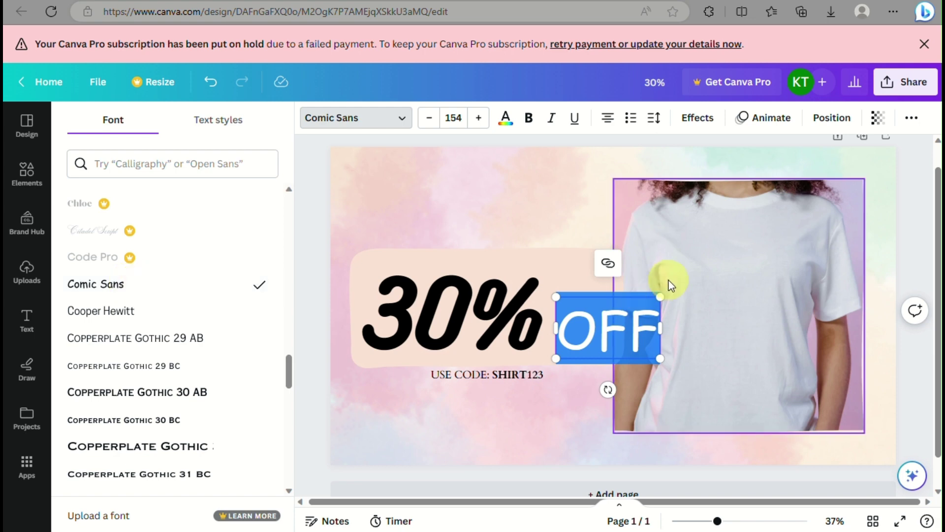
# - Reduce the font size of the "OFF" text to 50
pyautogui.click(438, 116)
pyautogui.click(438, 116)
pyautogui.click(438, 116)
pyautogui.click(439, 117)
pyautogui.click(439, 116)
pyautogui.click(438, 116)
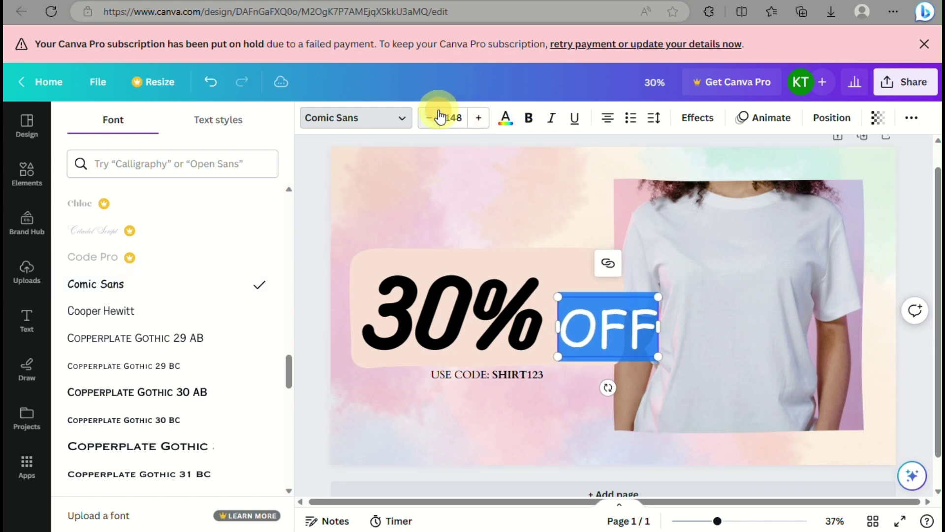
pyautogui.click(456, 116)
pyautogui.write('50')
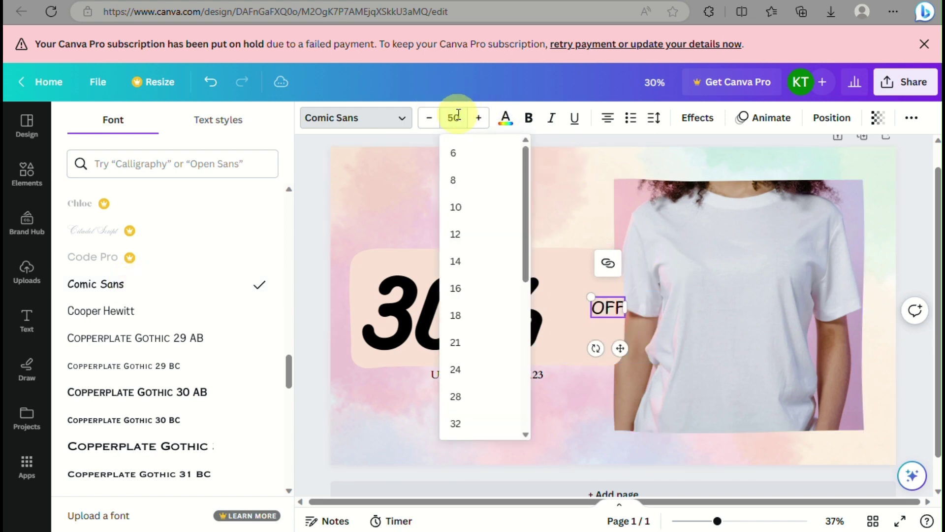
pyautogui.press('Return')
pyautogui.press('Escape')
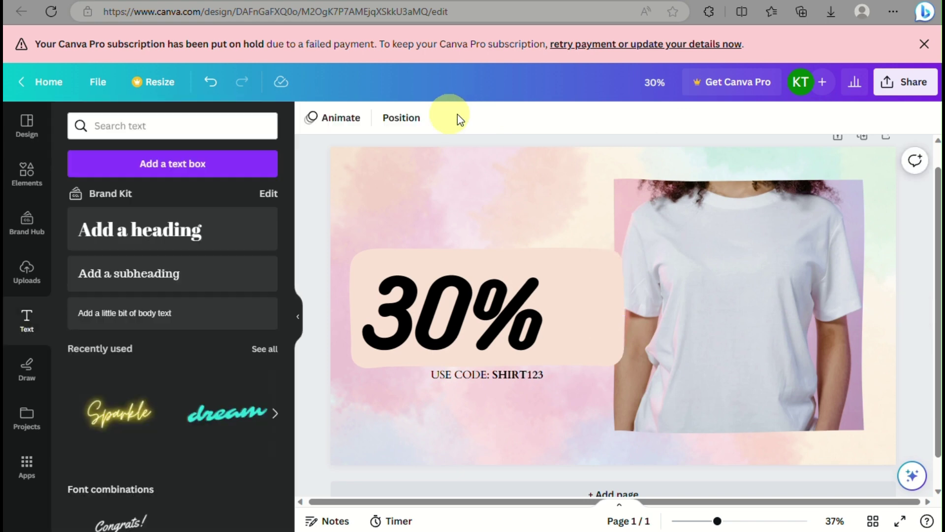
# - Set the "OFF" text to font size 90 and move it onto the peach label right beside "30%"
pyautogui.click(597, 310)
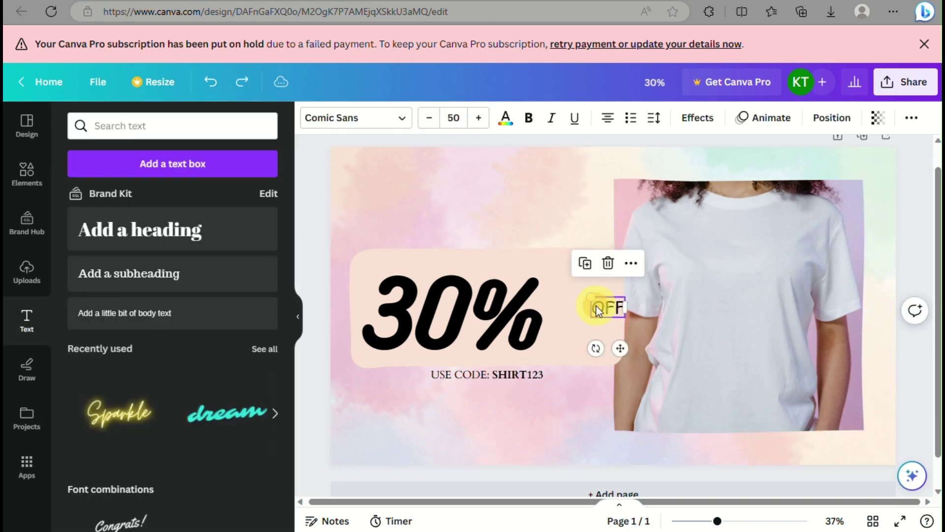
pyautogui.doubleClick(598, 309)
pyautogui.click(460, 121)
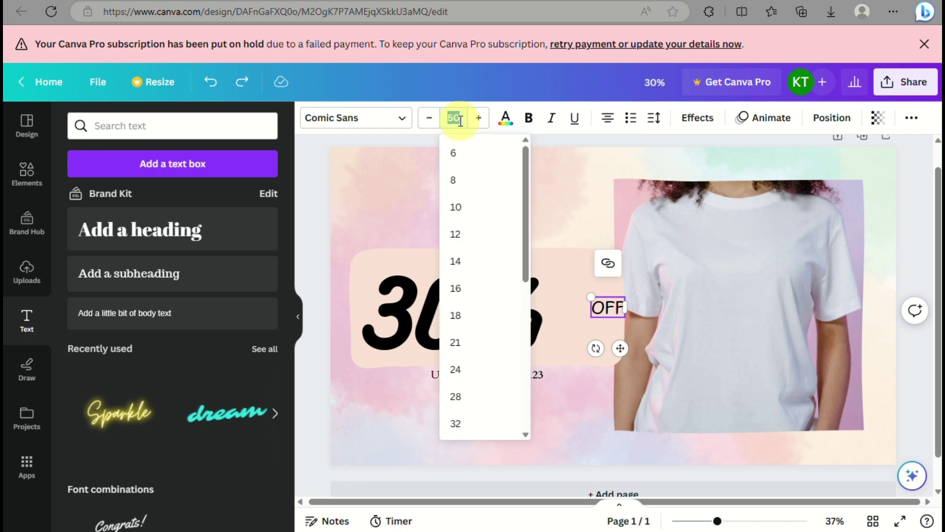
pyautogui.write('90')
pyautogui.moveTo(616, 362); pyautogui.dragTo(589, 380)
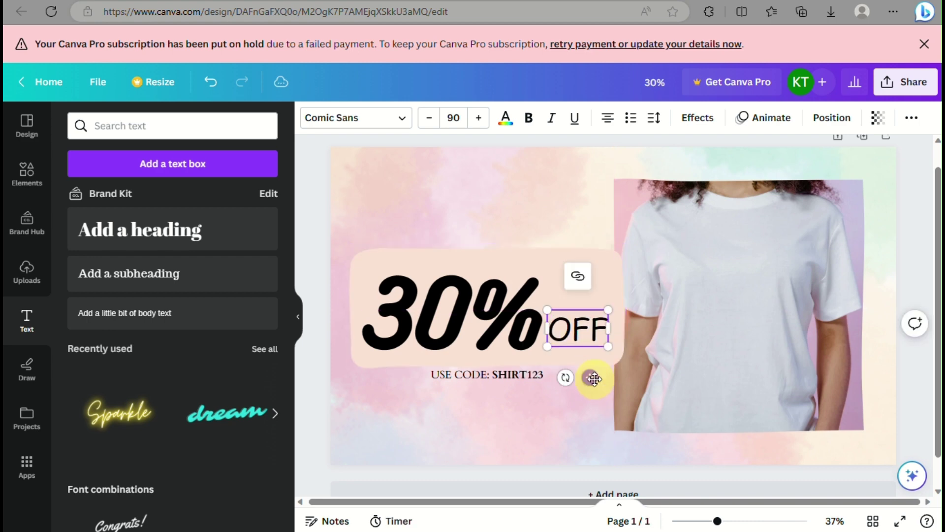
# - Add a blank page below the banner, and undo it along with the last move of the "OFF" text
pyautogui.scroll(-1, 492, 408)
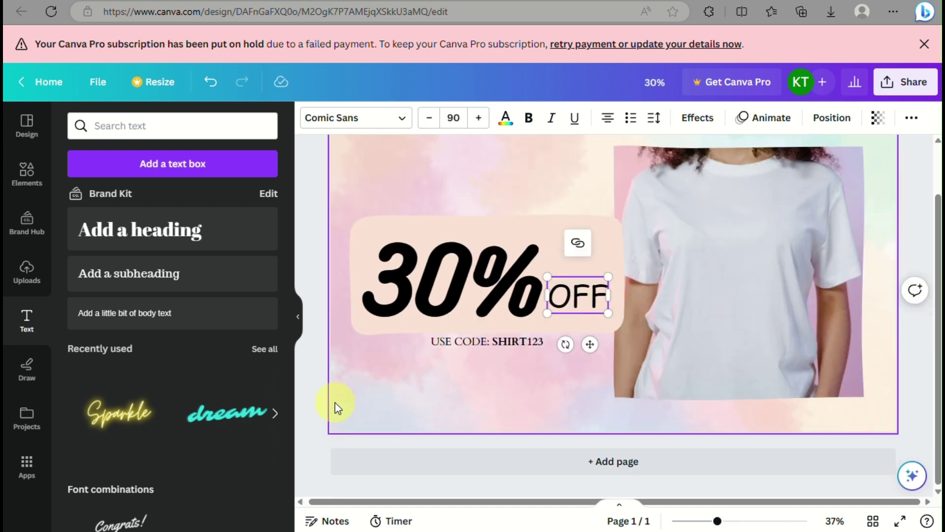
pyautogui.click(299, 338)
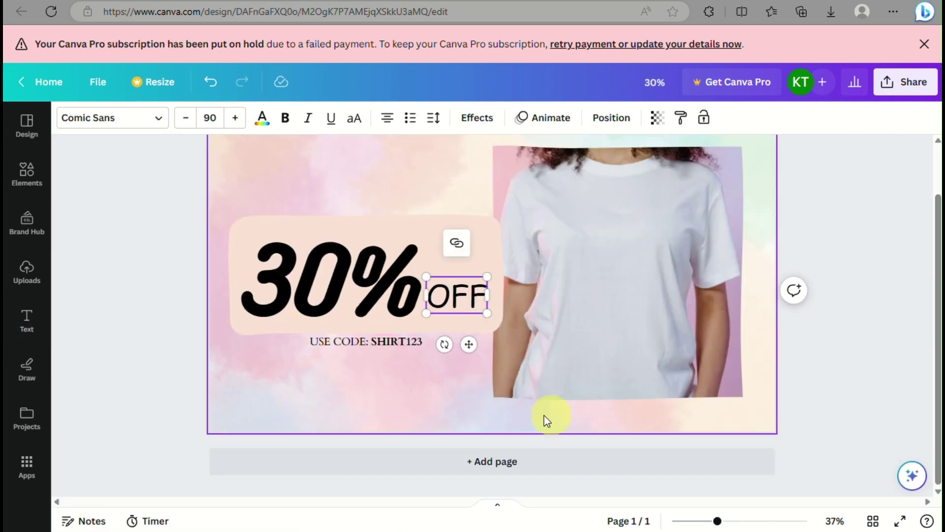
pyautogui.click(549, 456)
pyautogui.hotkey('ctrl', 'z')
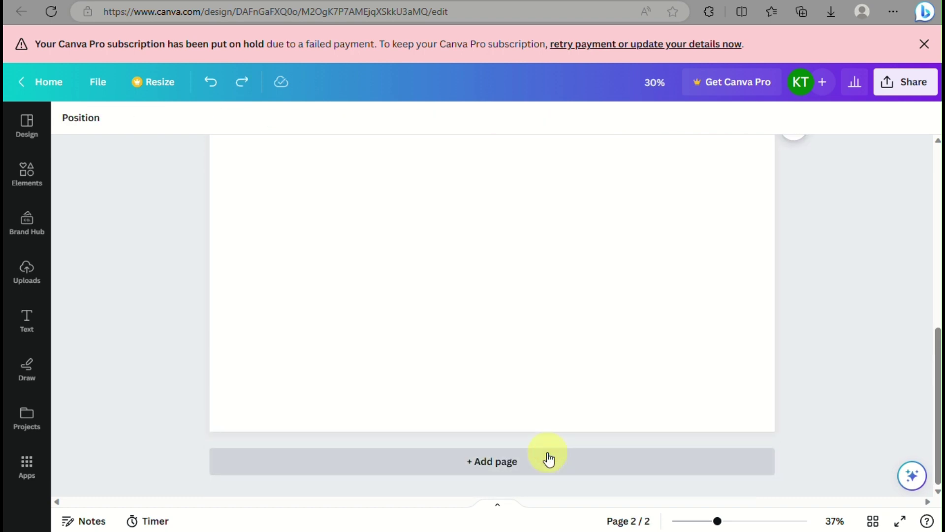
pyautogui.hotkey('ctrl', 'z')
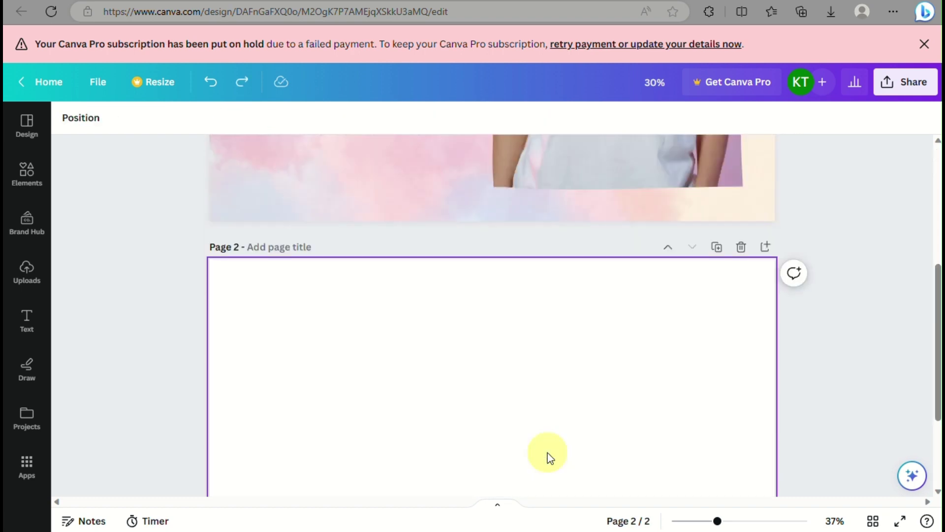
pyautogui.hotkey('ctrl', 'z')
pyautogui.scroll(2, 548, 454)
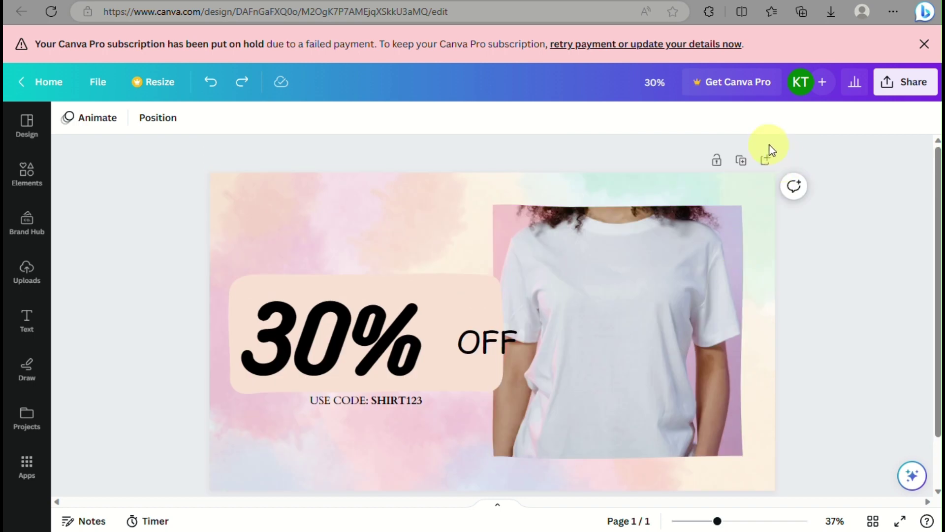
# - Duplicate the banner page and search the elements library for "FRAMES"
pyautogui.click(744, 162)
pyautogui.click(599, 368)
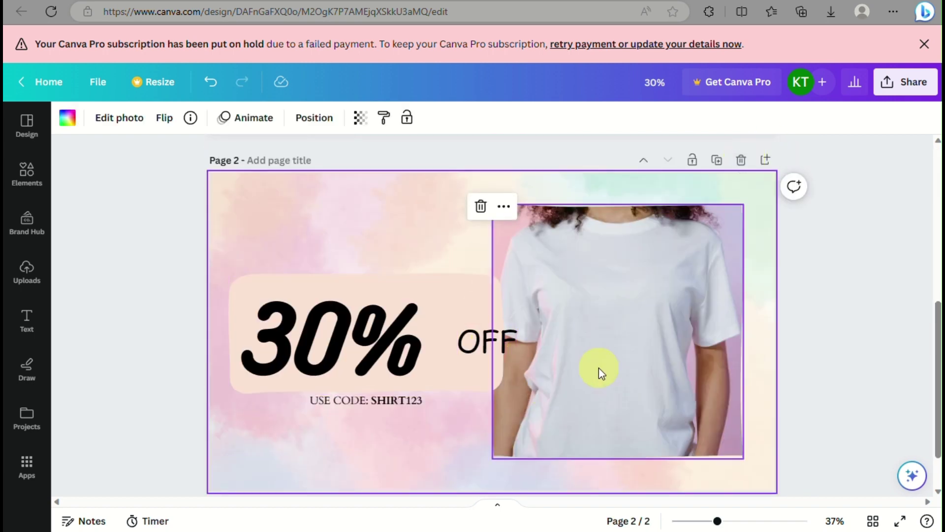
pyautogui.click(29, 199)
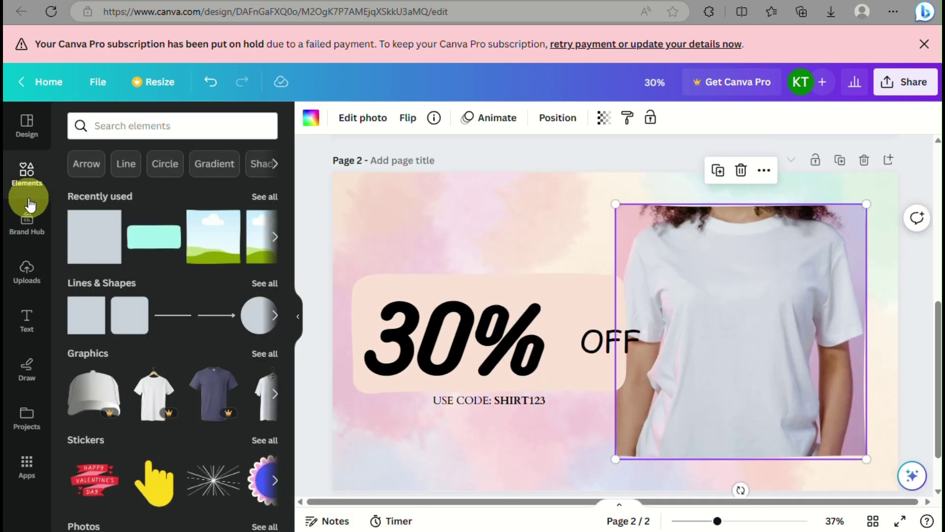
pyautogui.scroll(-8, 165, 375)
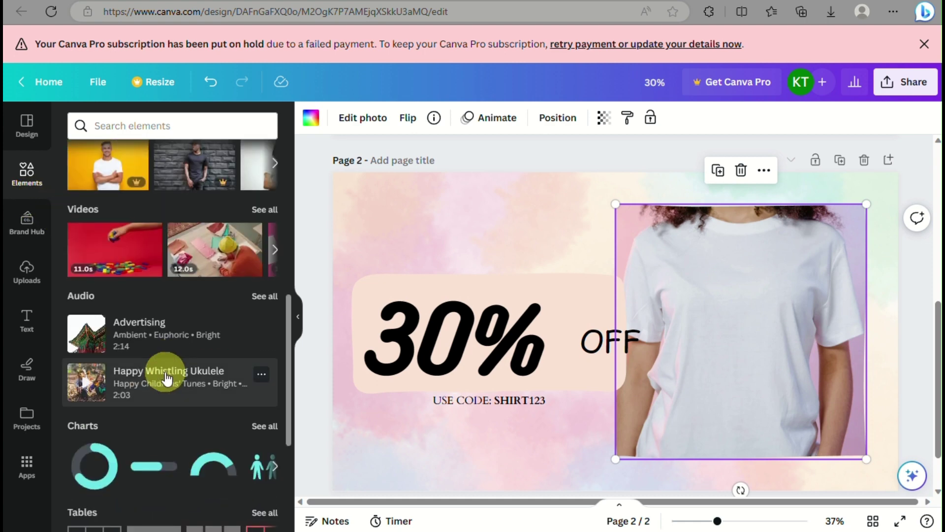
pyautogui.scroll(8, 166, 379)
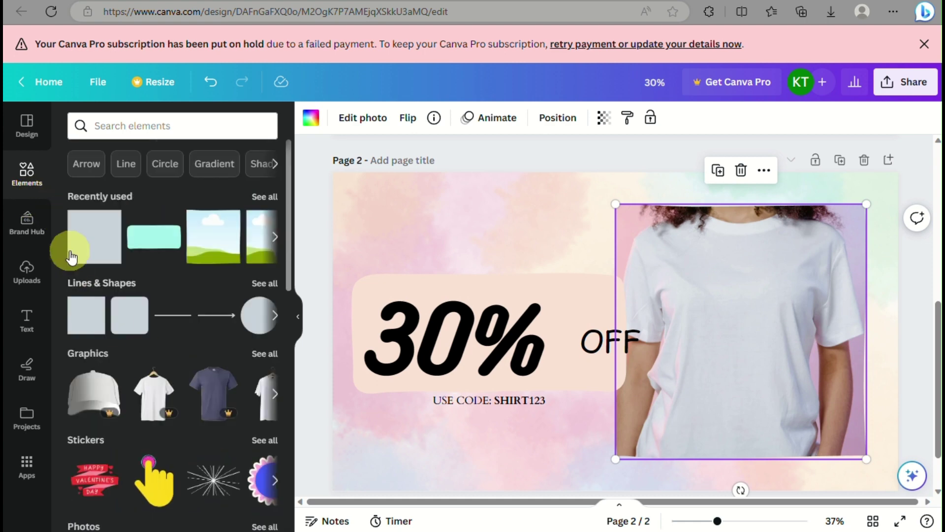
pyautogui.click(194, 126)
pyautogui.write('FRAMES')
pyautogui.press('Return')
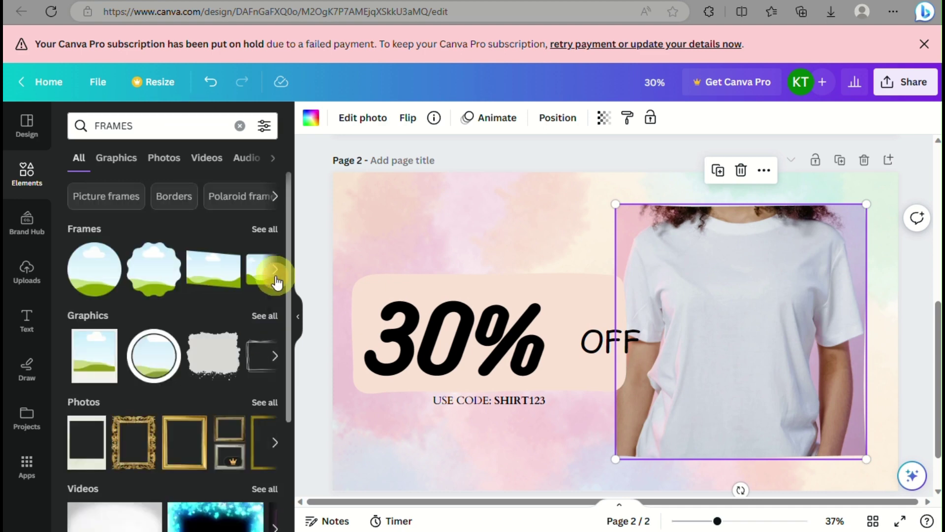
# - Browse all the frames and add the one with two stacked landscape pictures to the duplicated page
pyautogui.click(275, 269)
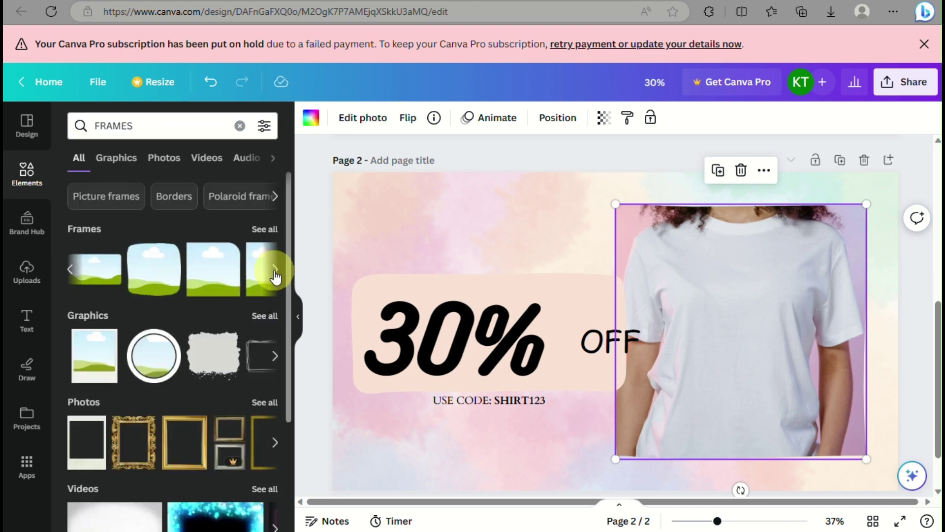
pyautogui.click(274, 271)
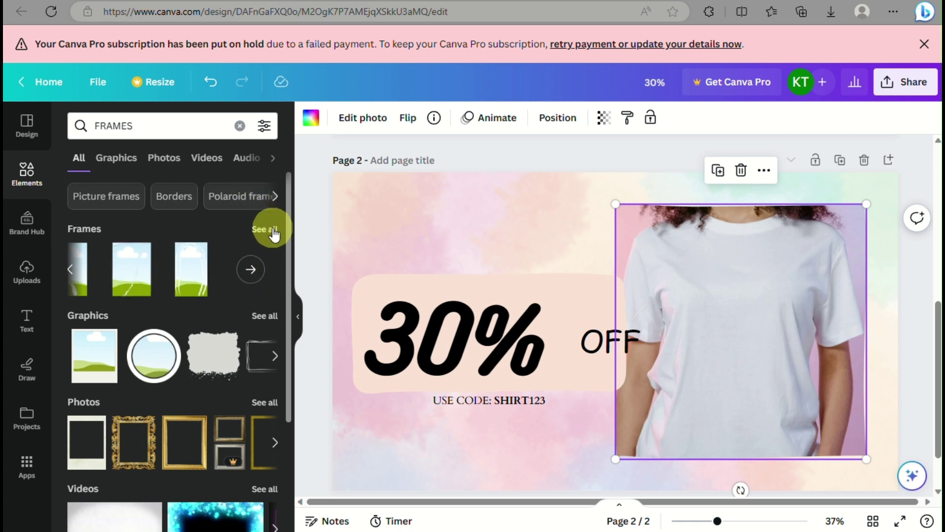
pyautogui.click(265, 229)
pyautogui.scroll(-10, 159, 468)
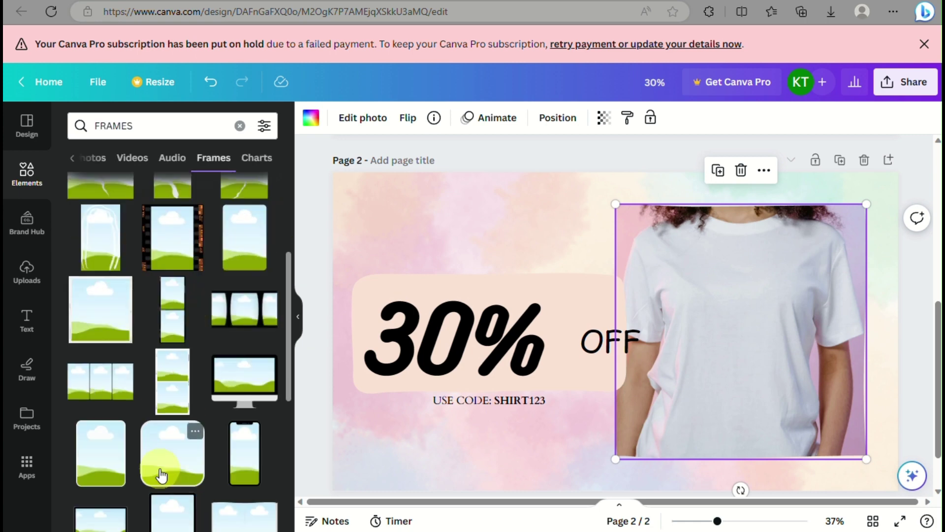
pyautogui.scroll(-10, 161, 475)
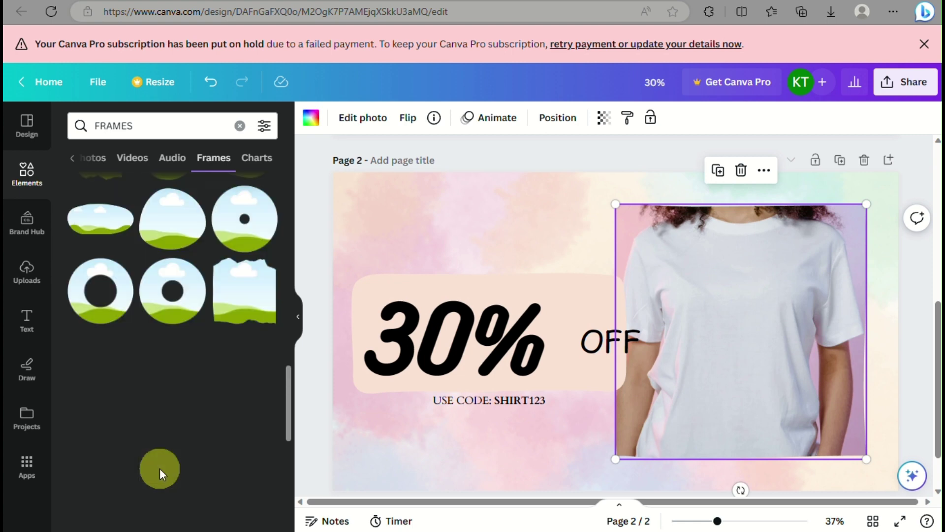
pyautogui.scroll(-4, 159, 472)
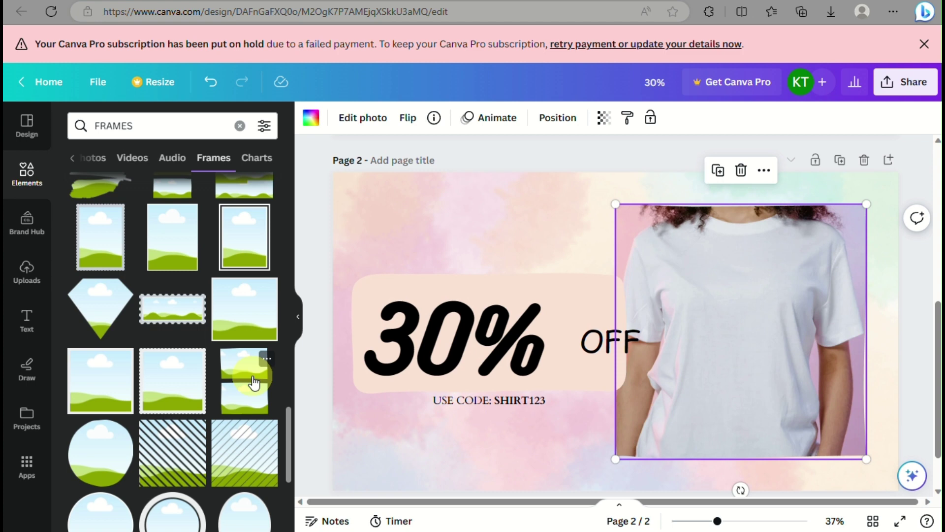
pyautogui.click(254, 381)
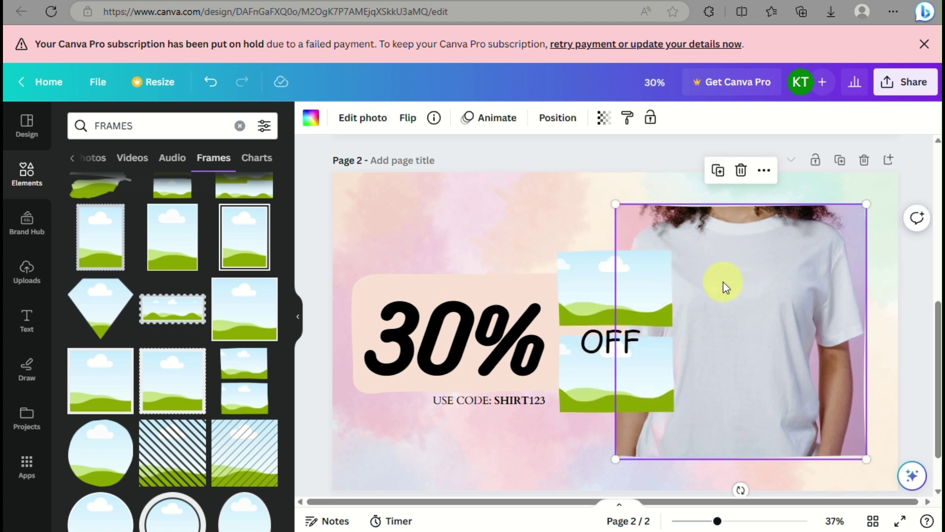
# - Remove the large T-shirt photo and its frame from page 2
pyautogui.click(741, 170)
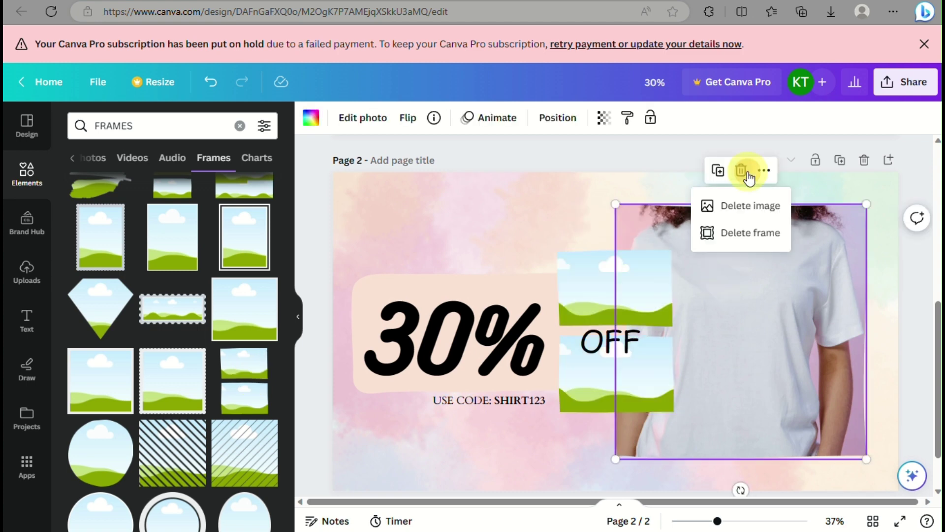
pyautogui.click(739, 213)
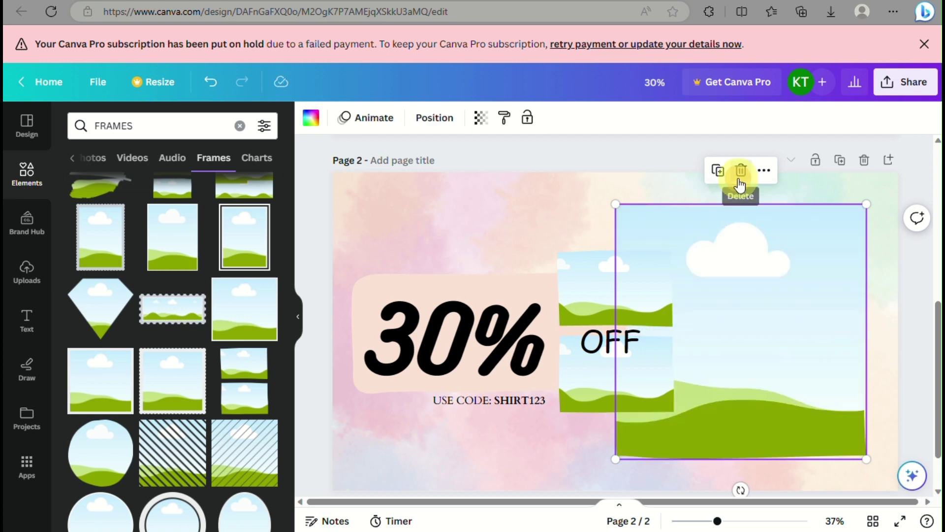
pyautogui.click(741, 170)
# - Enlarge the two-picture frame to about 858 × 1,190 beside the peach label, and move "OFF" onto the label next to "30%"
pyautogui.moveTo(655, 313); pyautogui.dragTo(717, 301)
pyautogui.moveTo(739, 237); pyautogui.dragTo(804, 148)
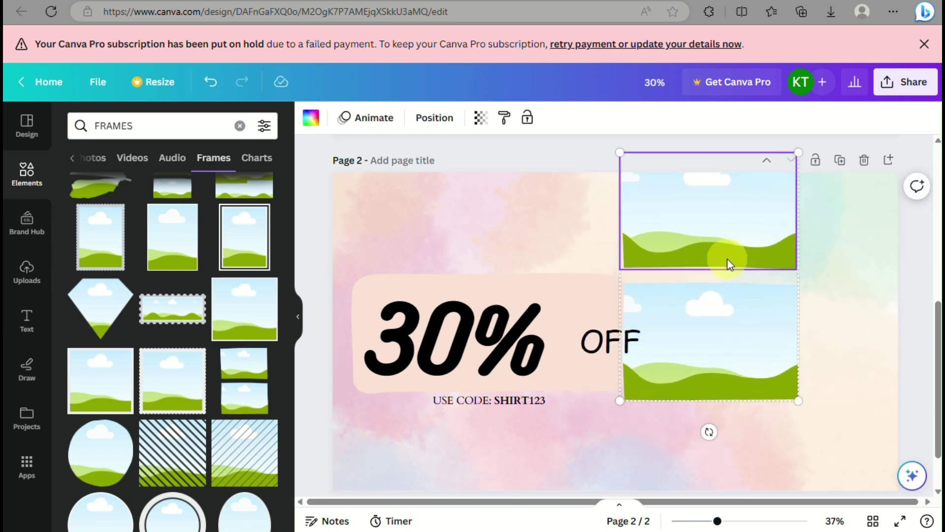
pyautogui.moveTo(728, 259); pyautogui.dragTo(783, 308)
pyautogui.moveTo(668, 459); pyautogui.dragTo(595, 486)
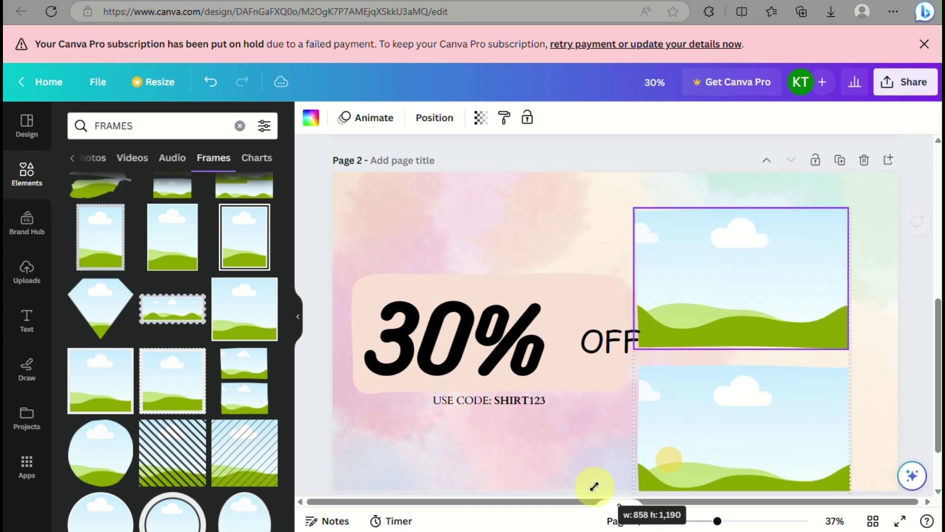
pyautogui.moveTo(717, 355); pyautogui.dragTo(721, 326)
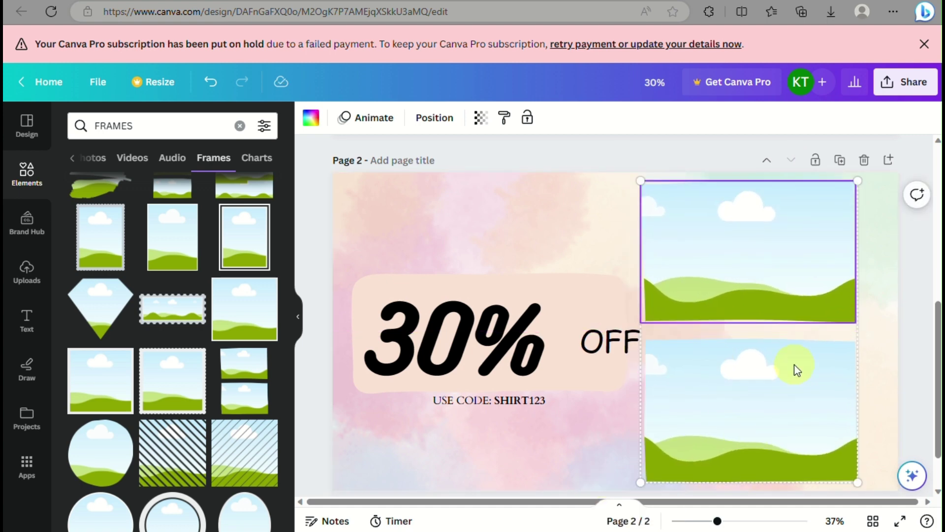
pyautogui.click(614, 347)
pyautogui.moveTo(613, 347); pyautogui.dragTo(588, 359)
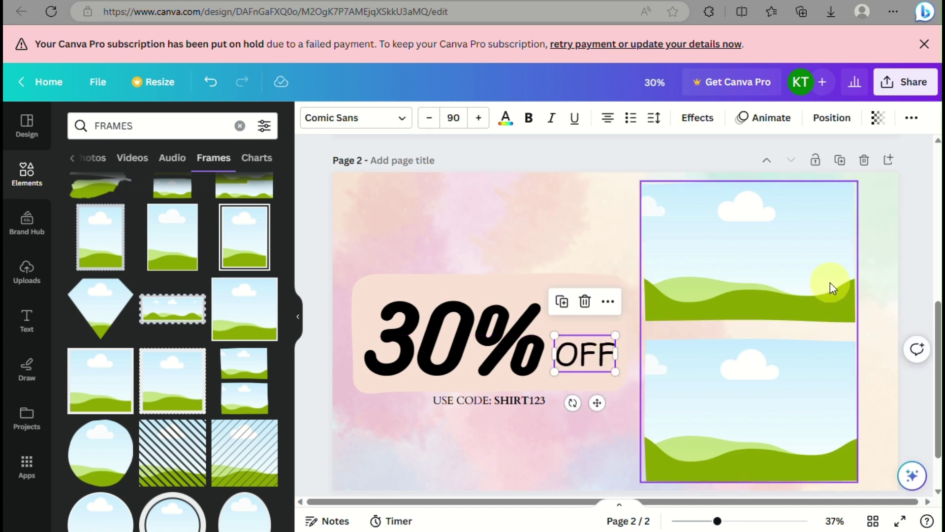
# - Tilt the two-picture frame slightly clockwise, enlarge it to run past the page's upper and lower edges, and reposition it clear of "OFF"
pyautogui.click(831, 284)
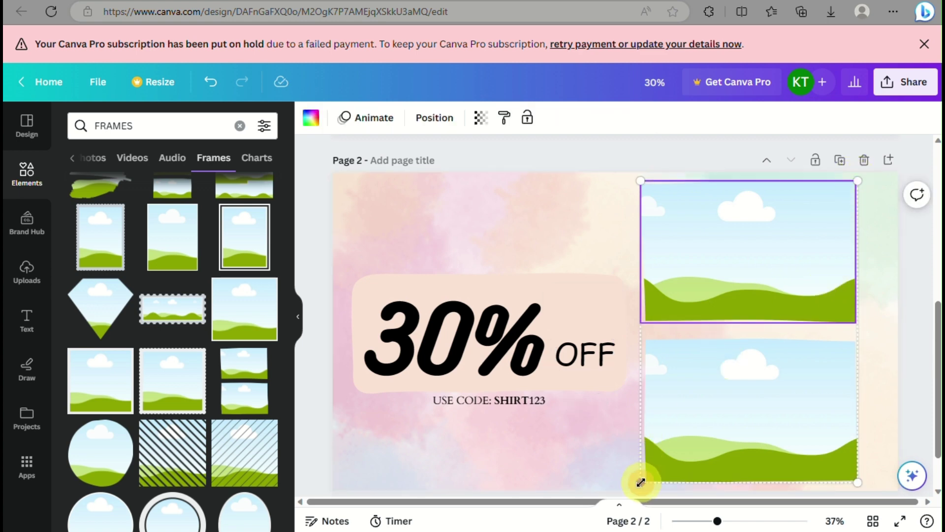
pyautogui.moveTo(731, 390)
pyautogui.mouseDown()
pyautogui.moveTo(728, 416)
pyautogui.moveTo(735, 402)
pyautogui.mouseUp()
pyautogui.moveTo(889, 334); pyautogui.dragTo(888, 342)
pyautogui.moveTo(642, 471); pyautogui.dragTo(628, 487)
pyautogui.moveTo(701, 431); pyautogui.dragTo(708, 413)
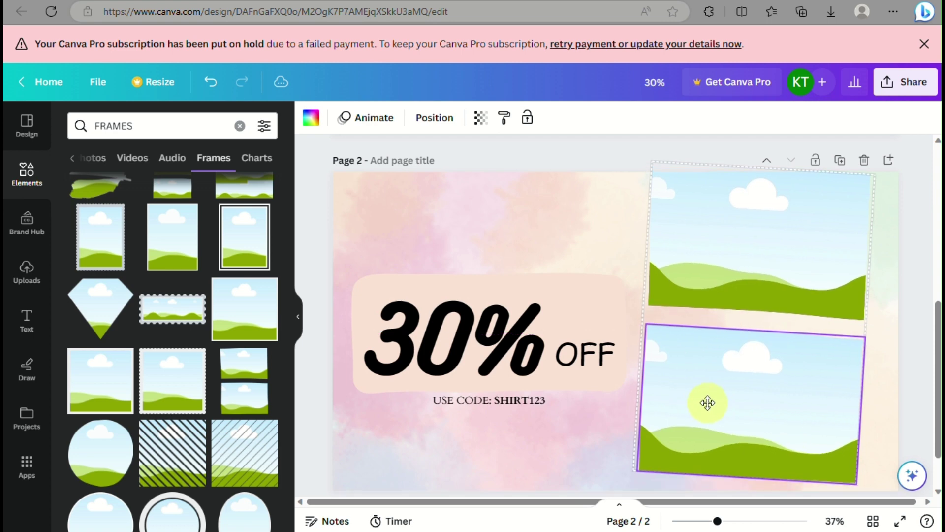
pyautogui.moveTo(634, 478); pyautogui.dragTo(611, 512)
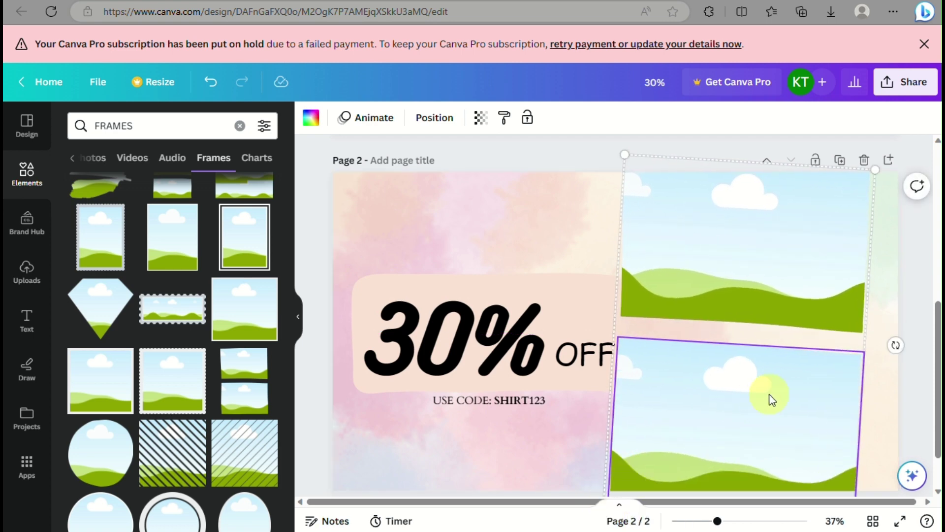
pyautogui.moveTo(770, 397)
pyautogui.mouseDown()
pyautogui.moveTo(783, 374)
pyautogui.moveTo(781, 389)
pyautogui.mouseUp()
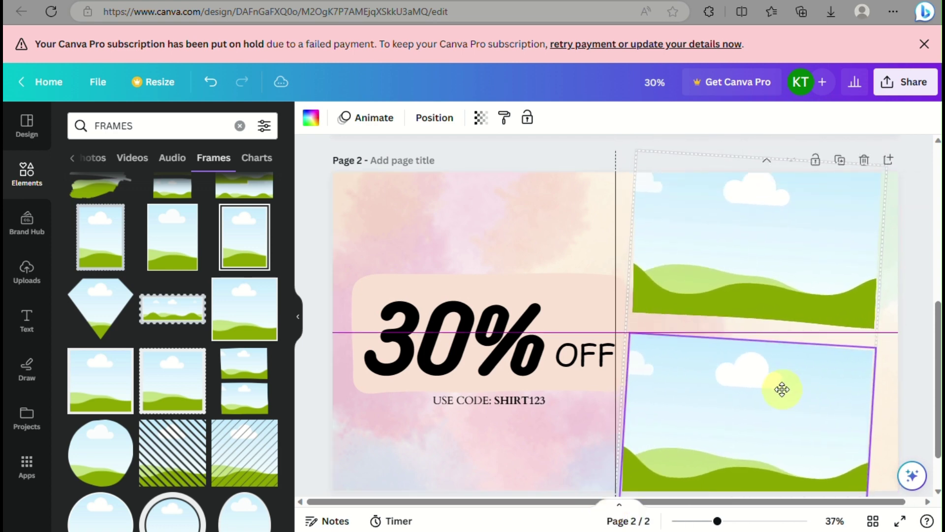
# - Search the elements library for "SHIRT" and browse the full set of photo results
pyautogui.click(240, 126)
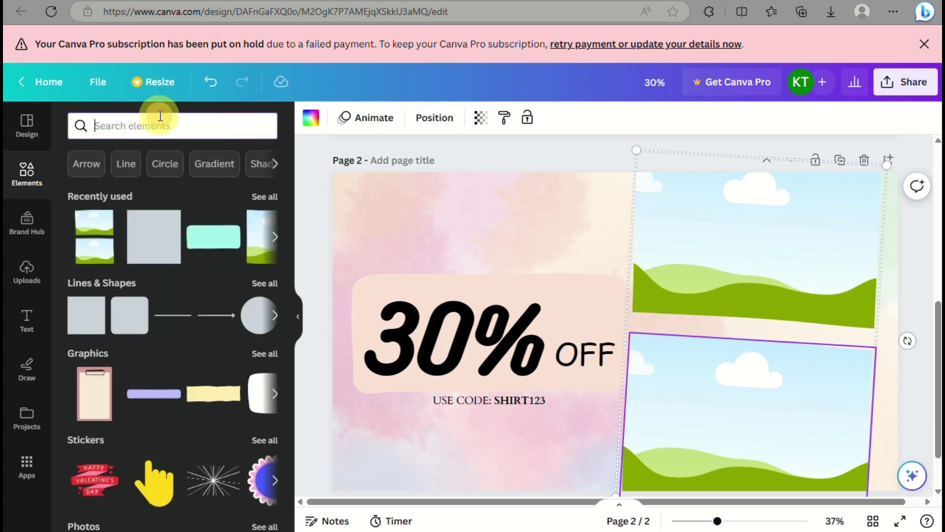
pyautogui.write('T')
pyautogui.press('BackSpace')
pyautogui.write('SHIRT')
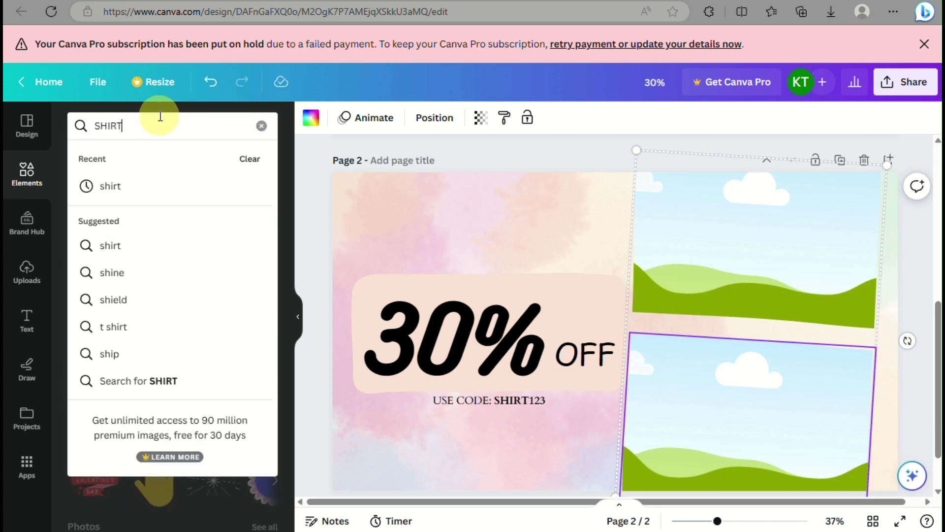
pyautogui.press('Return')
pyautogui.scroll(-2, 123, 394)
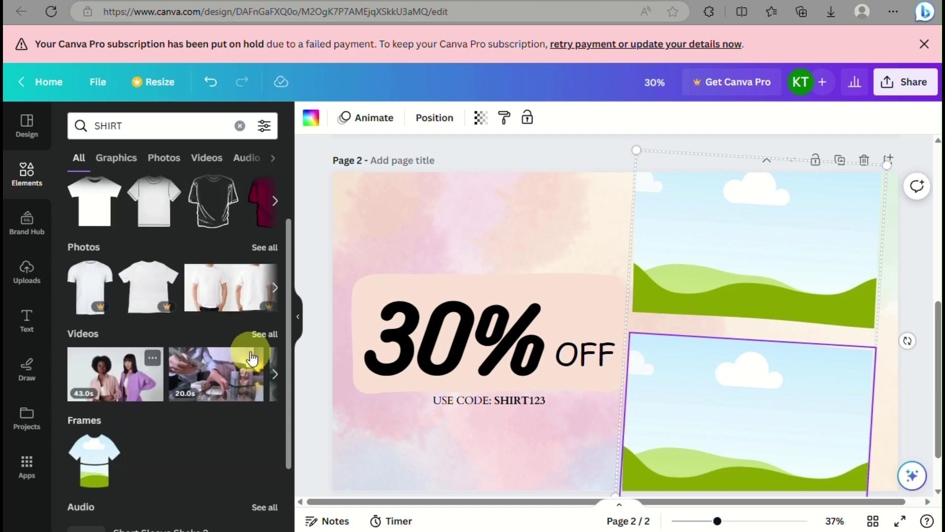
pyautogui.click(275, 288)
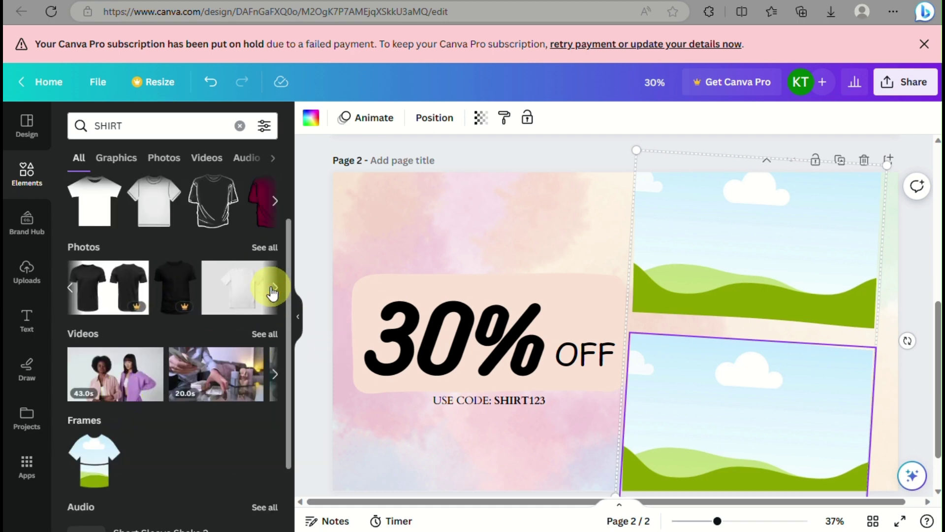
pyautogui.click(265, 247)
pyautogui.scroll(-6, 246, 408)
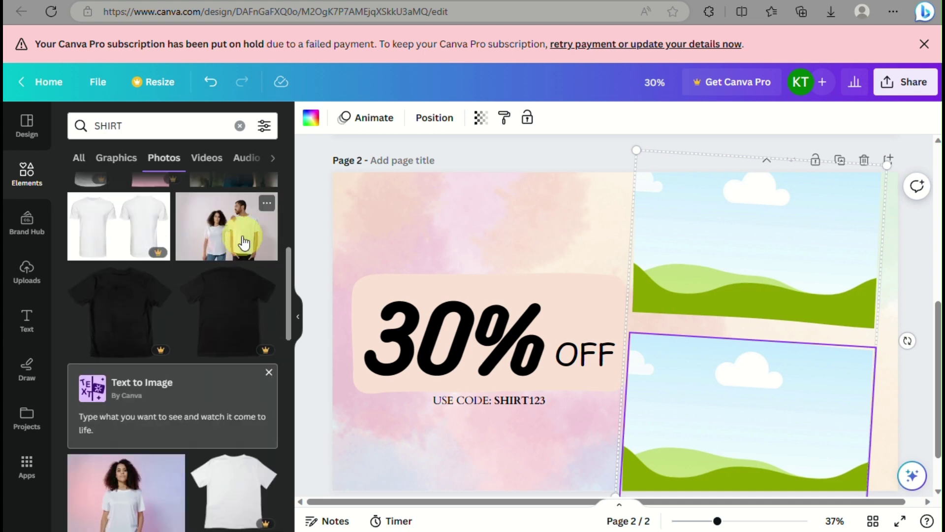
# - Fill the upper frame with the couple in white T-shirts and the lower one with the woman in a white T-shirt
pyautogui.moveTo(243, 242); pyautogui.dragTo(645, 209)
pyautogui.moveTo(127, 495); pyautogui.dragTo(658, 392)
pyautogui.click(557, 471)
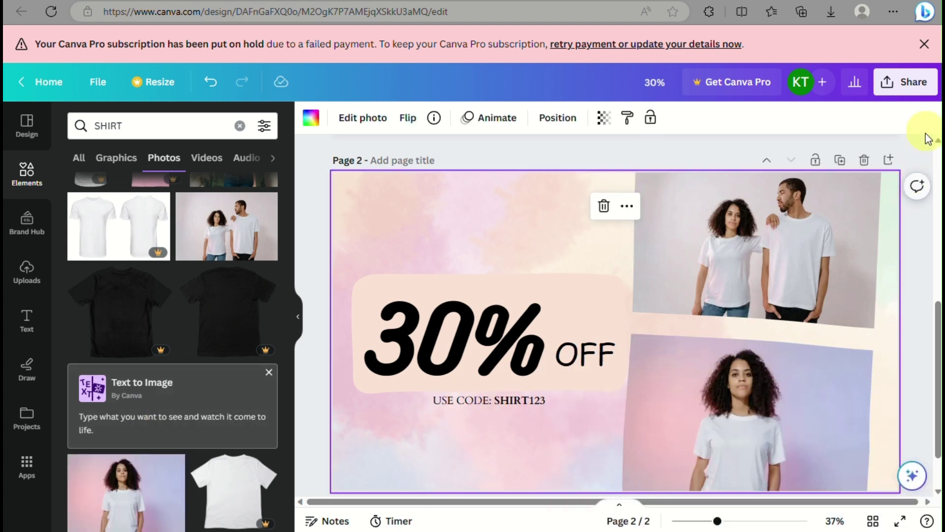
# - Download only page 2 of the design as a PNG file
pyautogui.click(912, 88)
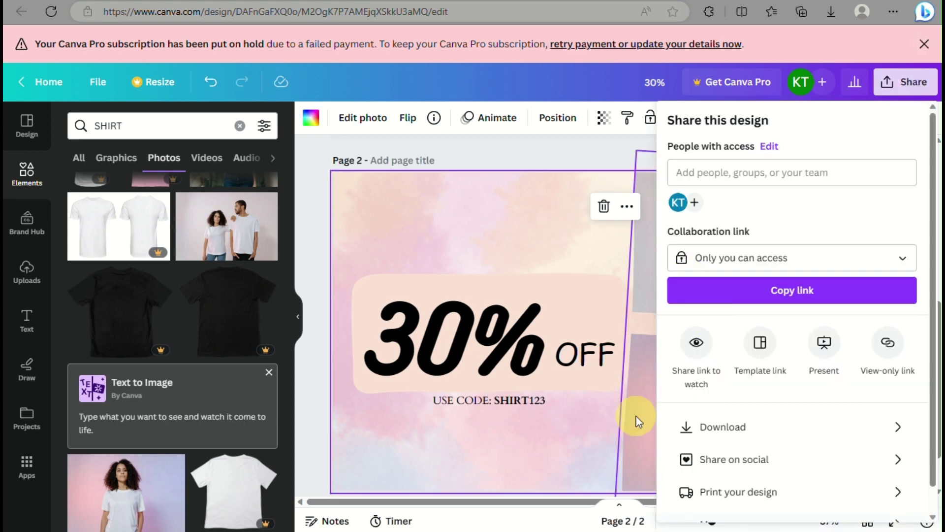
pyautogui.click(723, 433)
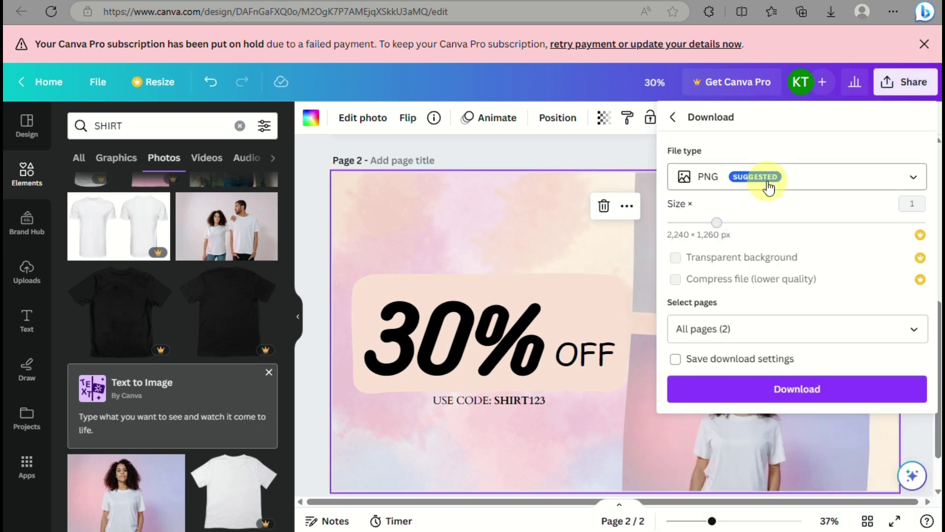
pyautogui.click(768, 186)
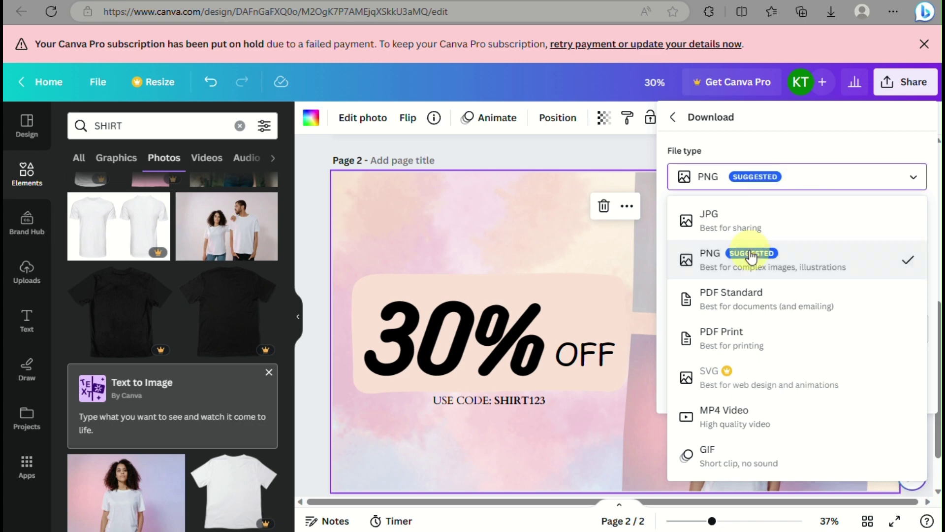
pyautogui.click(709, 253)
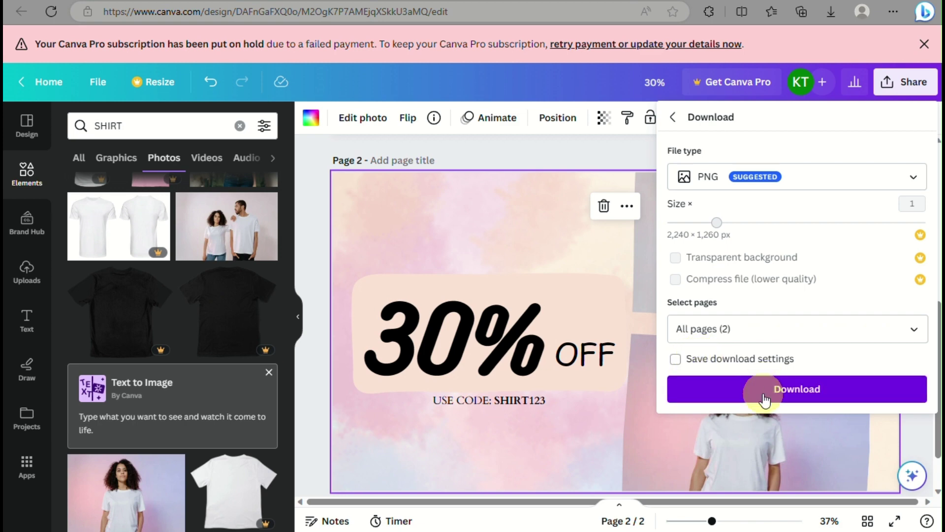
pyautogui.click(733, 333)
pyautogui.click(734, 415)
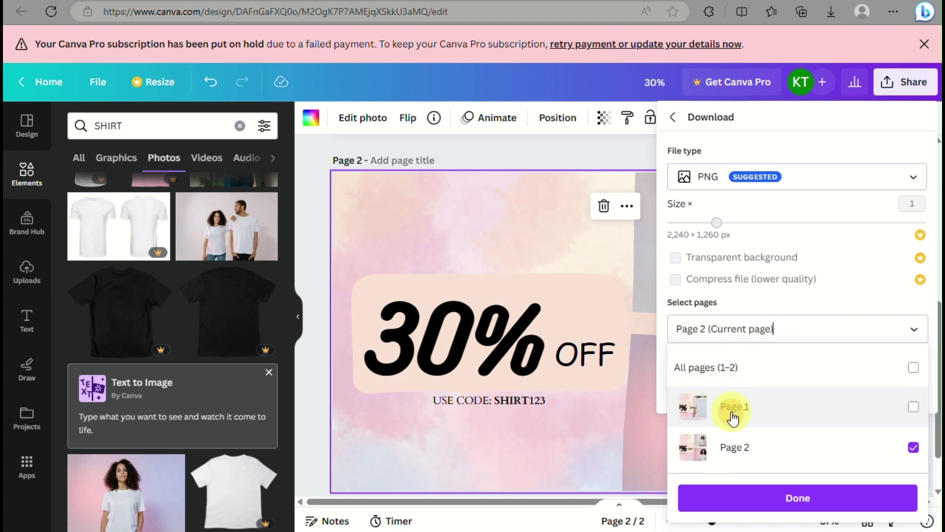
pyautogui.click(764, 502)
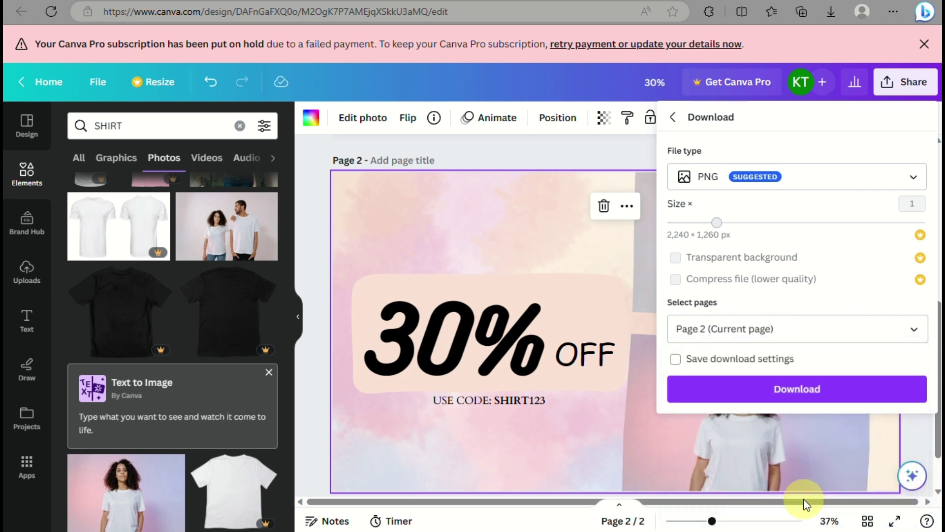
pyautogui.click(792, 403)
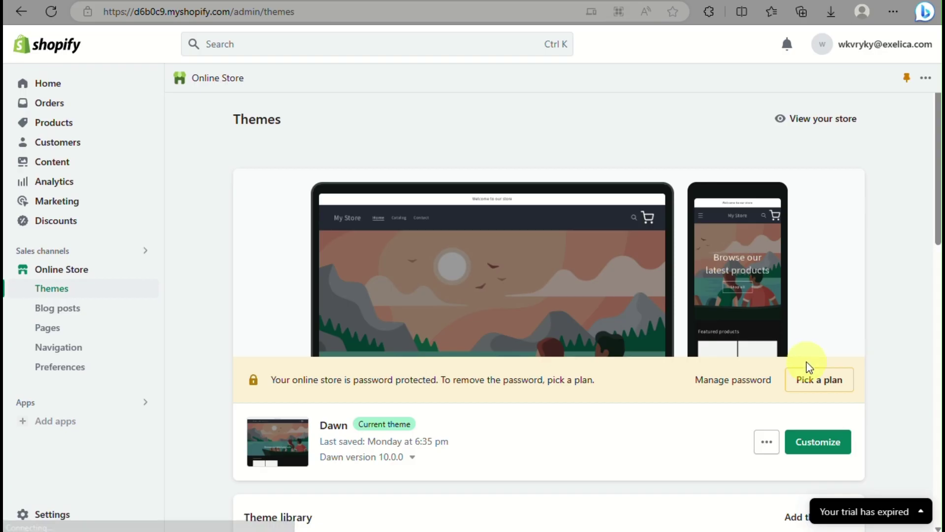
# - In Shopify, open the Dawn theme for customization and review the settings of the home page's image banner section
pyautogui.click(813, 441)
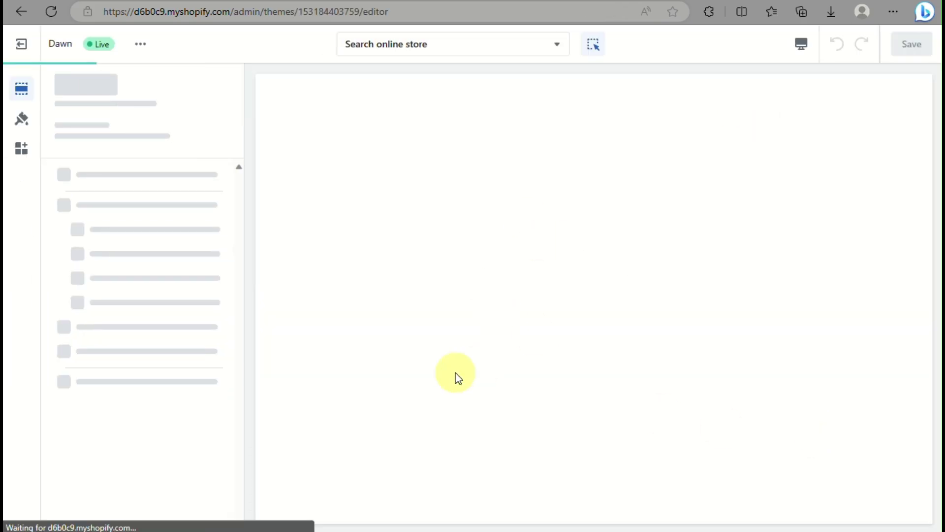
pyautogui.scroll(-4, 459, 285)
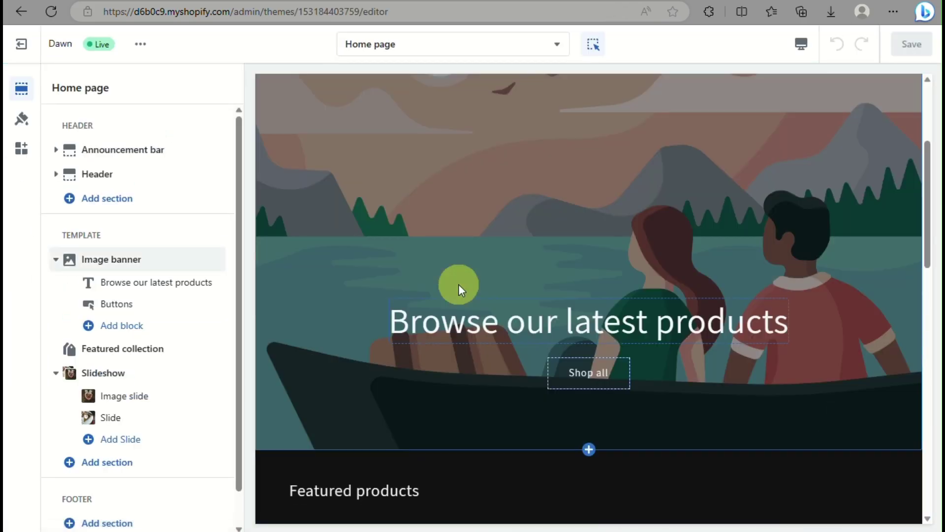
pyautogui.click(472, 211)
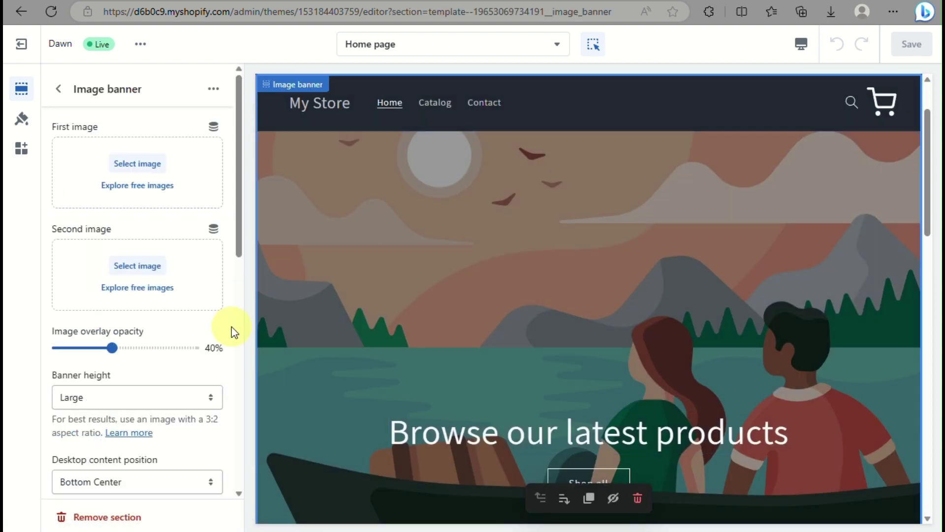
pyautogui.scroll(-2, 231, 326)
pyautogui.scroll(-8, 183, 395)
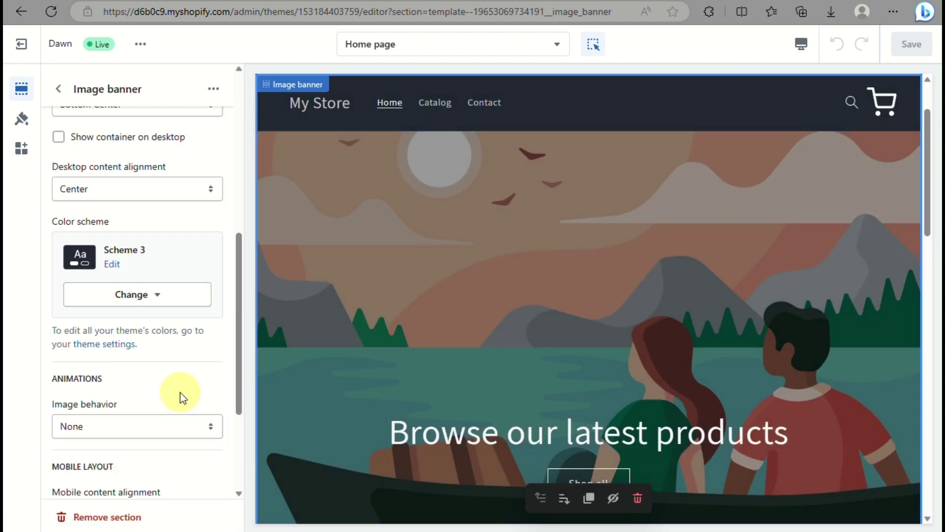
pyautogui.scroll(7, 183, 396)
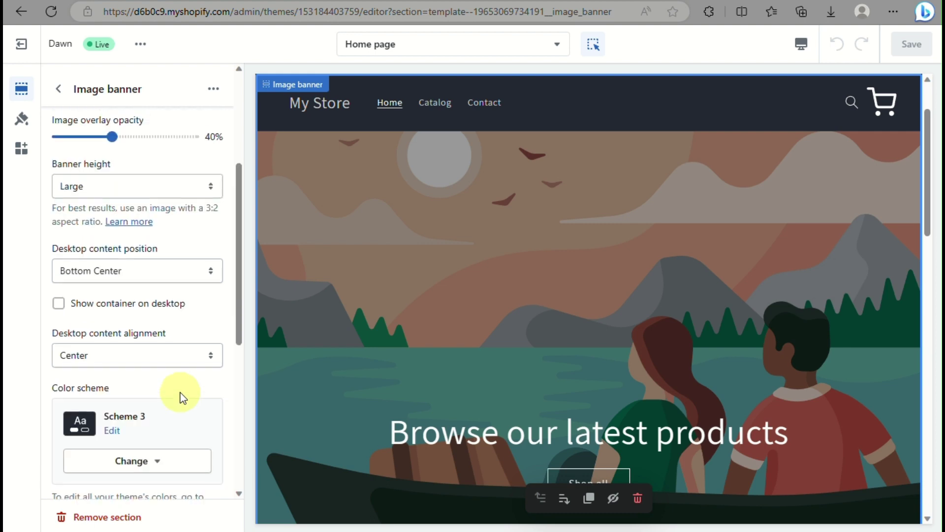
pyautogui.scroll(3, 182, 397)
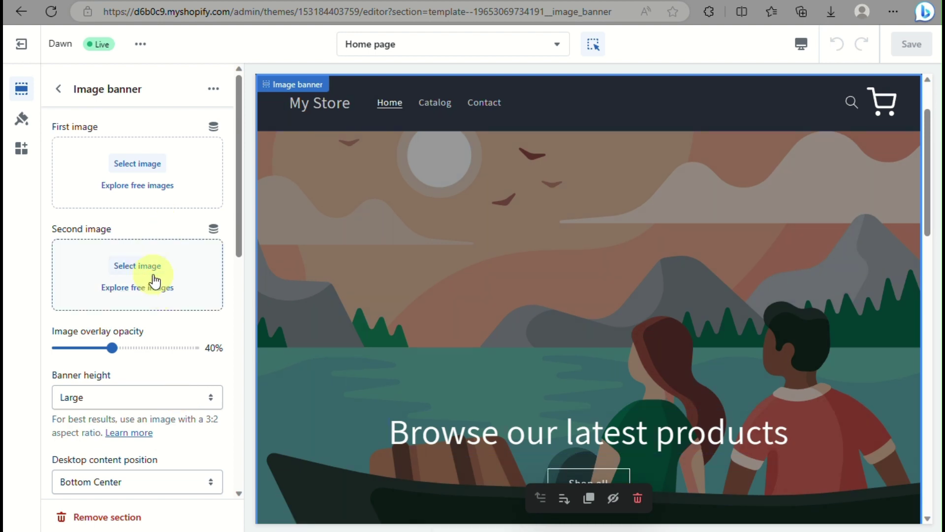
# - Upload the "30%" PNG from the Downloads folder and set it as the image banner's first image
pyautogui.click(147, 157)
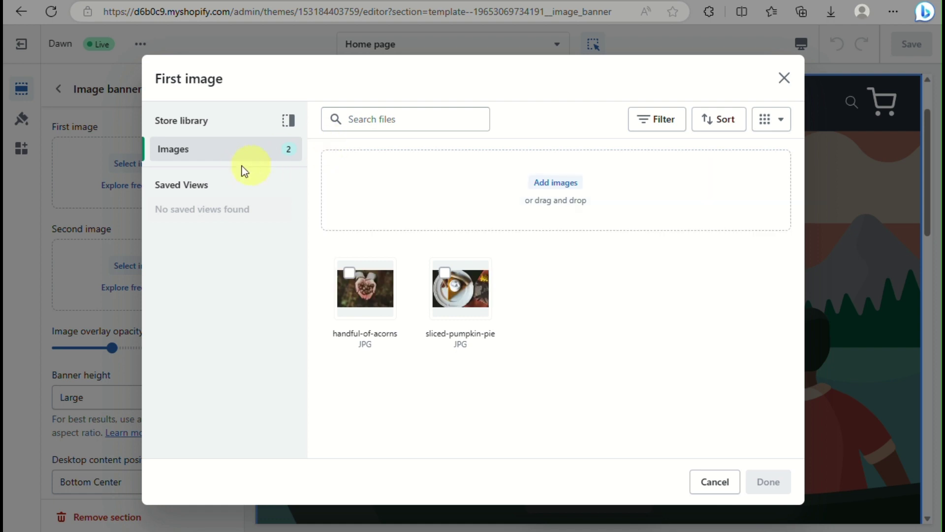
pyautogui.click(555, 184)
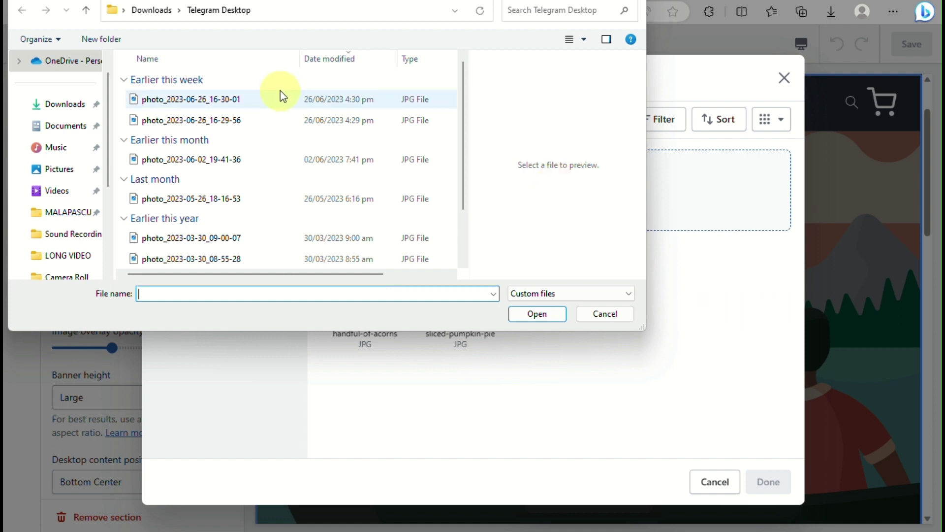
pyautogui.click(145, 17)
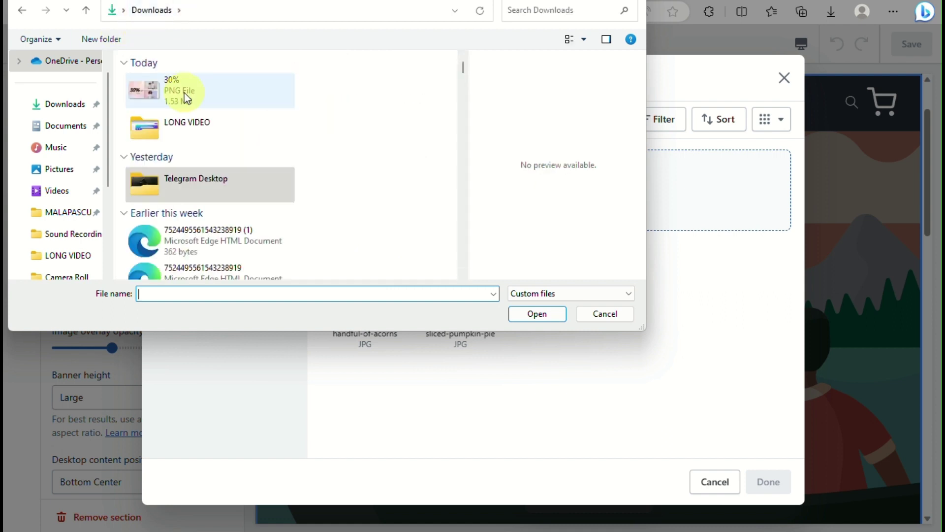
pyautogui.click(184, 93)
pyautogui.click(541, 317)
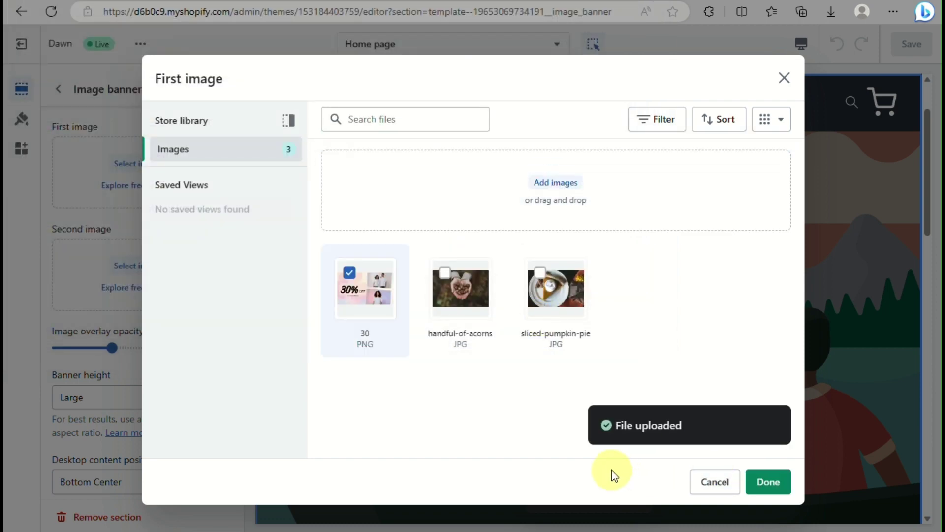
pyautogui.click(773, 423)
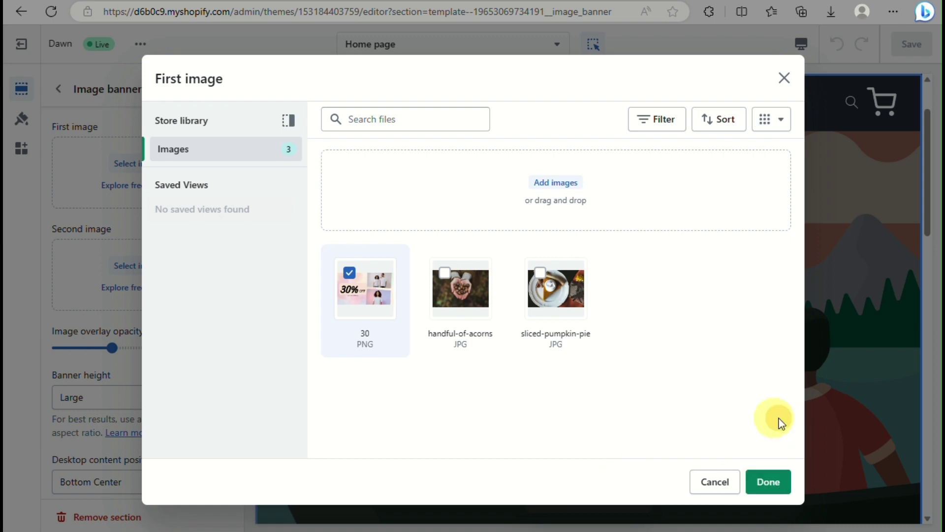
pyautogui.click(769, 481)
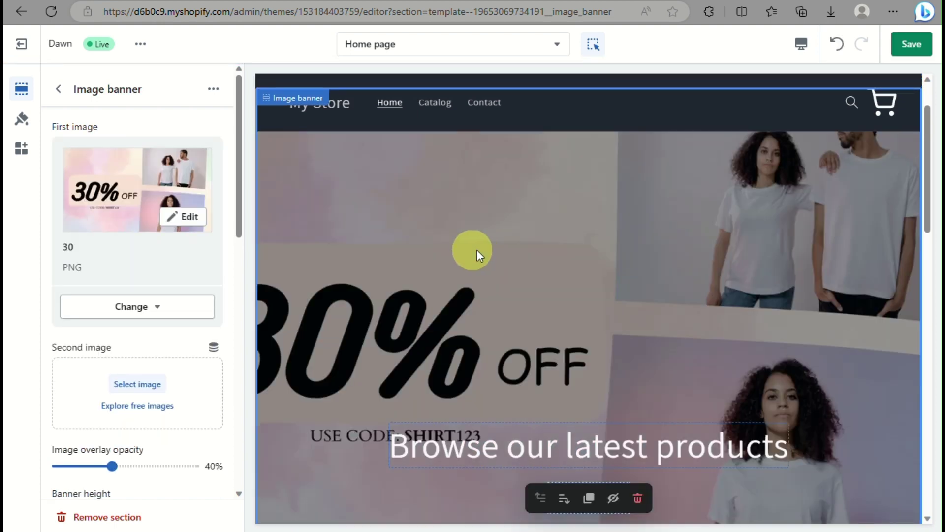
# - Set the image banner's height to adapt to the first image
pyautogui.scroll(-5, 188, 339)
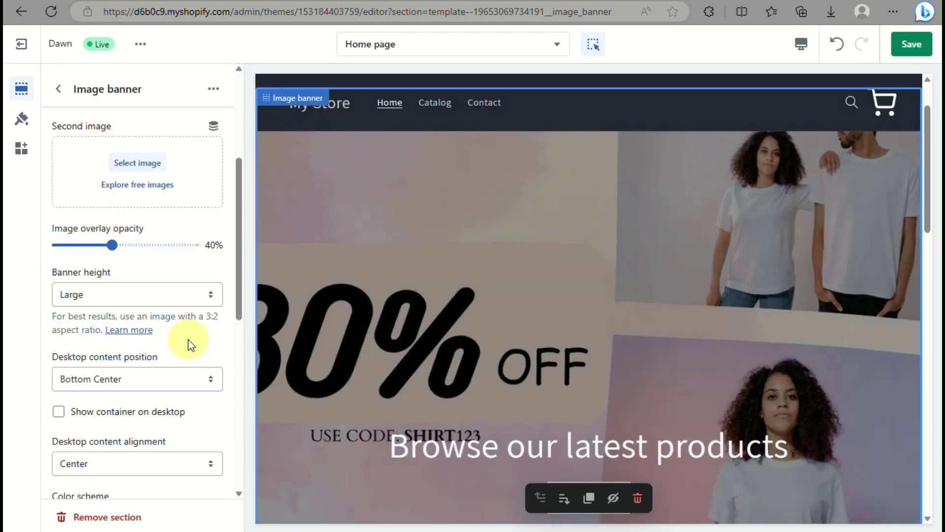
pyautogui.scroll(-8, 188, 339)
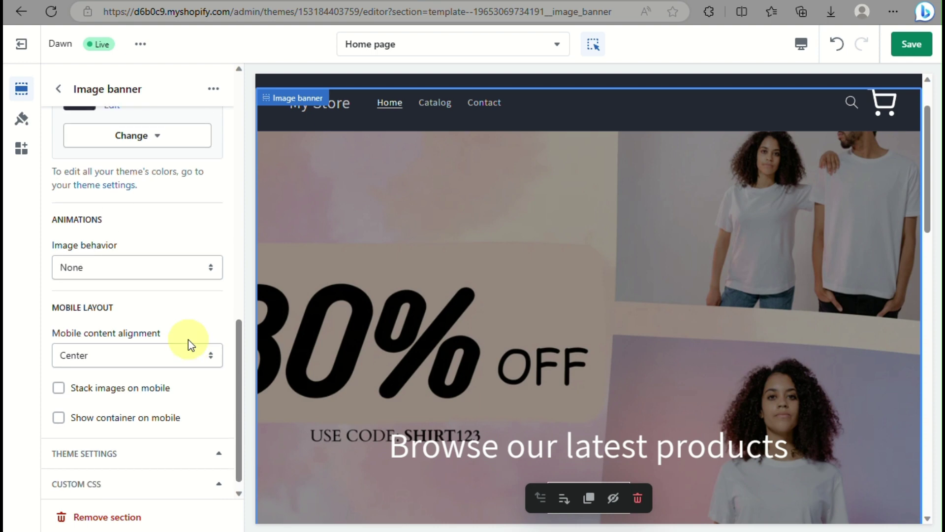
pyautogui.scroll(10, 188, 338)
pyautogui.scroll(-10, 188, 344)
pyautogui.click(116, 435)
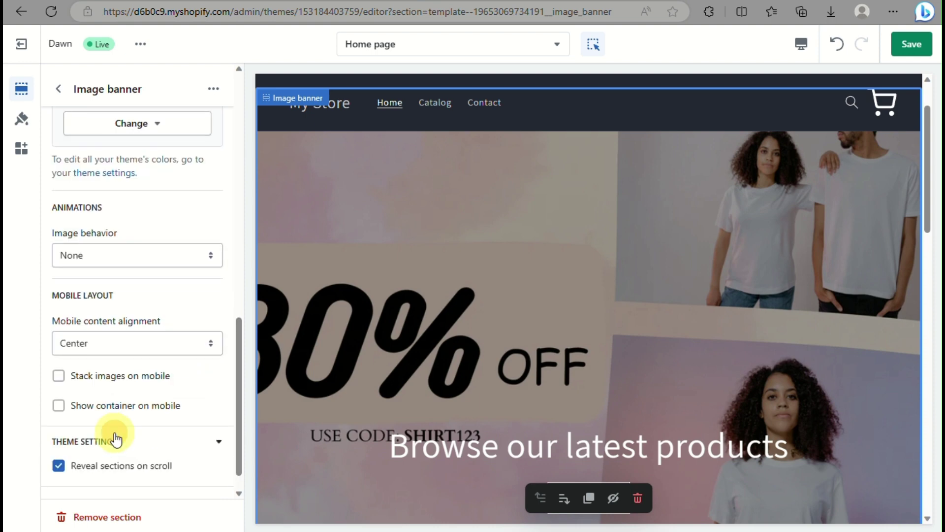
pyautogui.scroll(-1, 116, 436)
pyautogui.scroll(8, 116, 435)
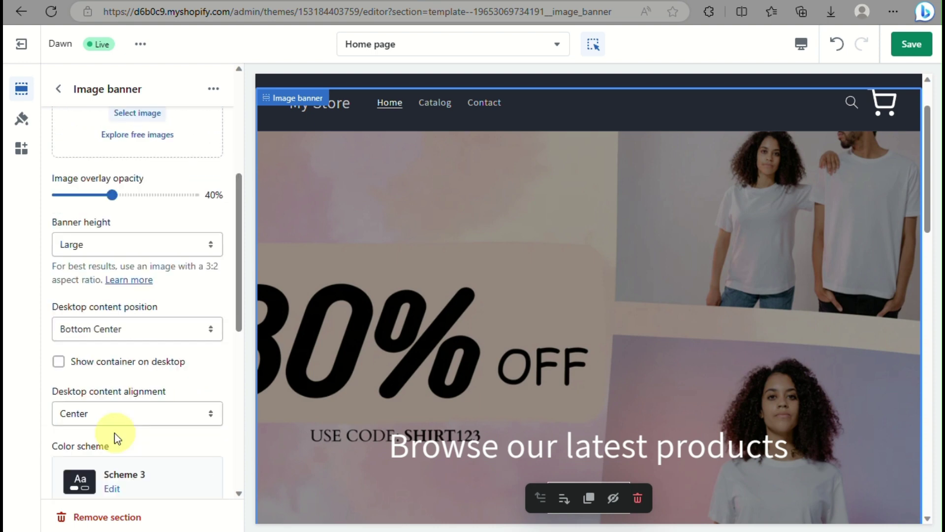
pyautogui.click(152, 244)
pyautogui.click(114, 267)
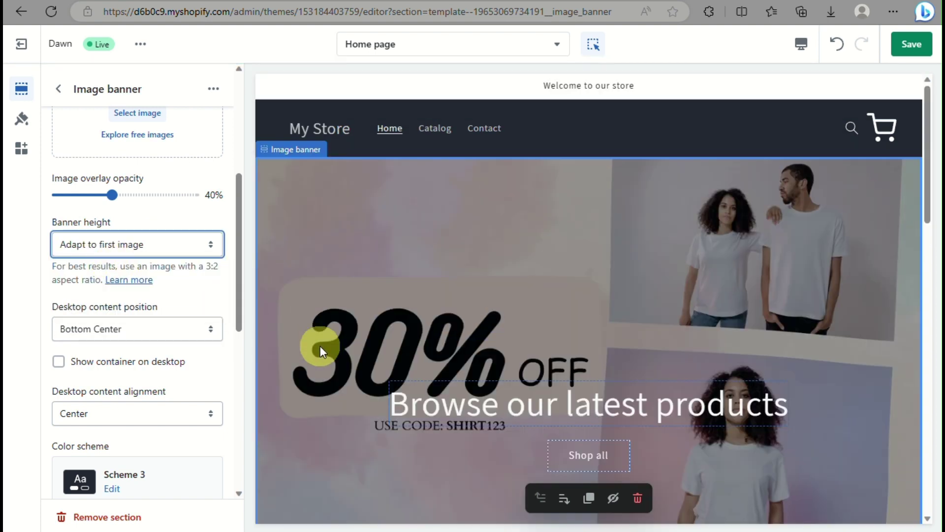
pyautogui.scroll(-5, 320, 346)
pyautogui.scroll(6, 300, 199)
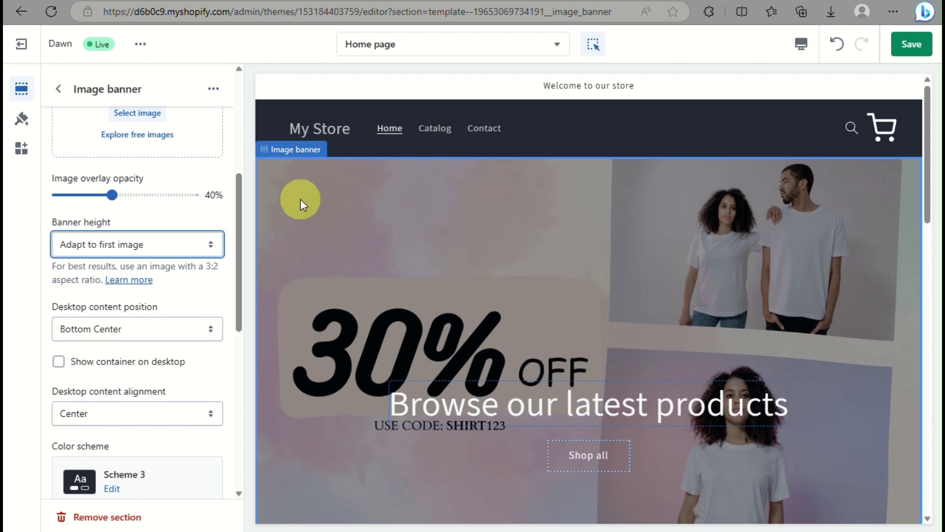
# - Set the image banner's image overlay opacity to 0%
pyautogui.click(337, 92)
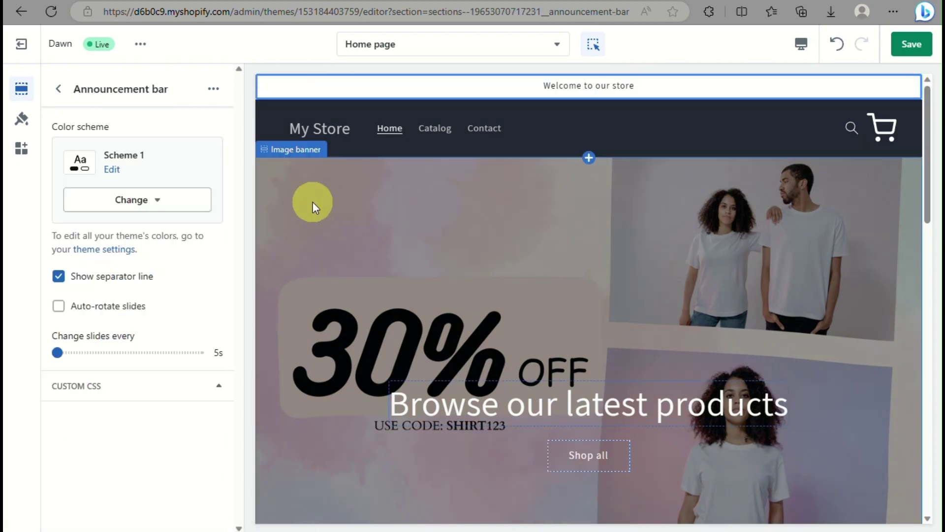
pyautogui.click(353, 250)
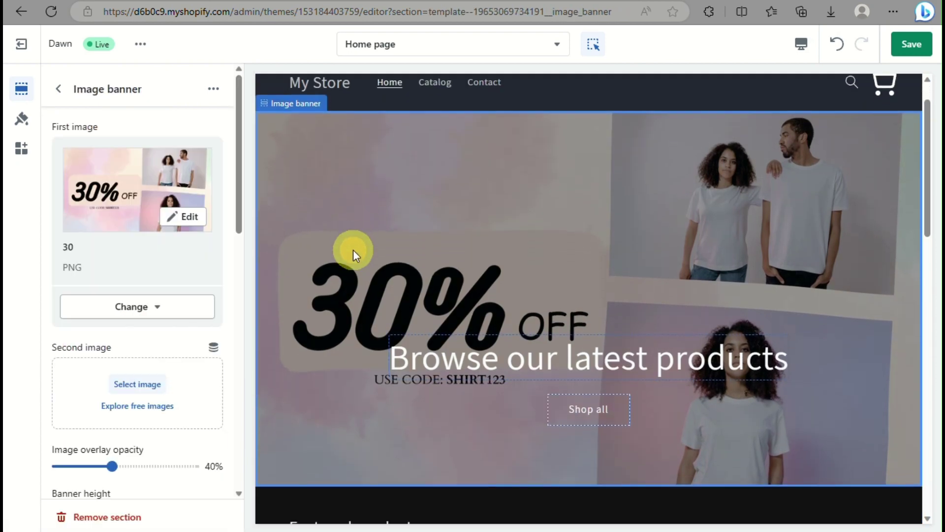
pyautogui.scroll(-3, 167, 311)
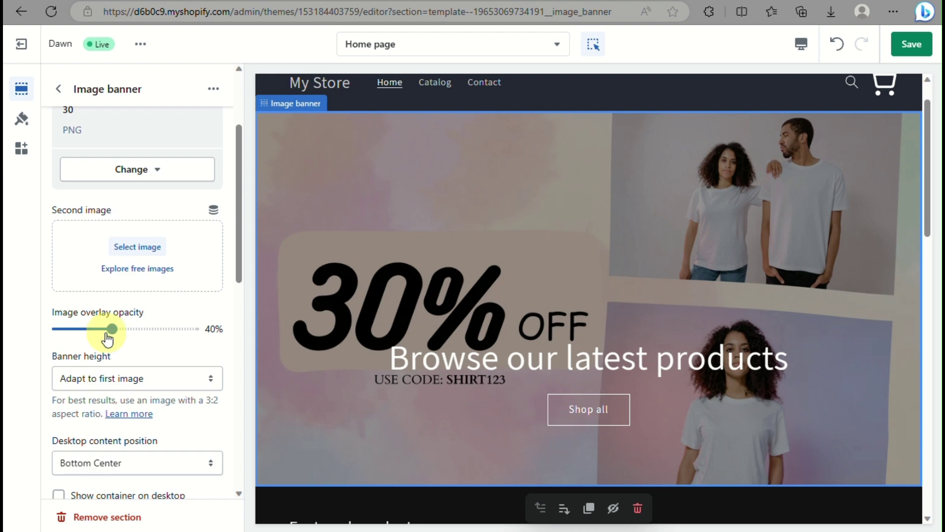
pyautogui.moveTo(109, 332); pyautogui.dragTo(315, 322)
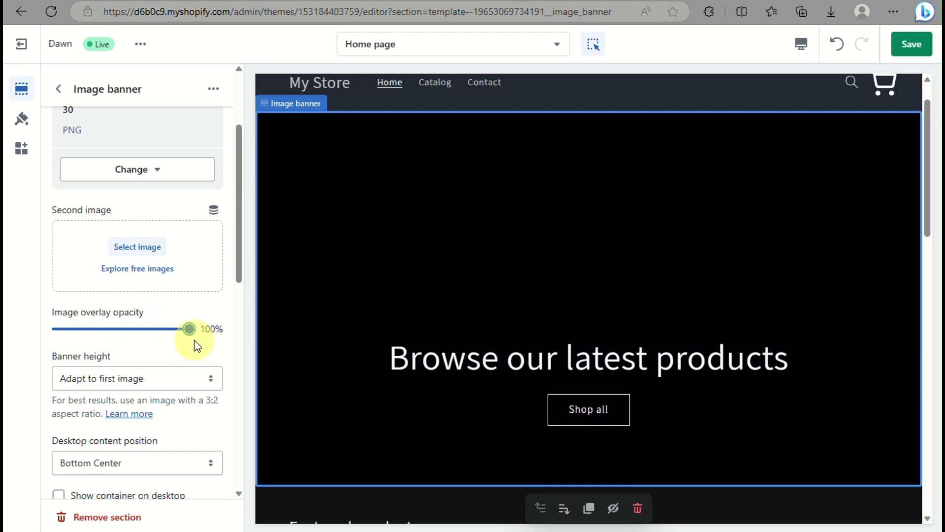
pyautogui.moveTo(189, 329); pyautogui.dragTo(16, 332)
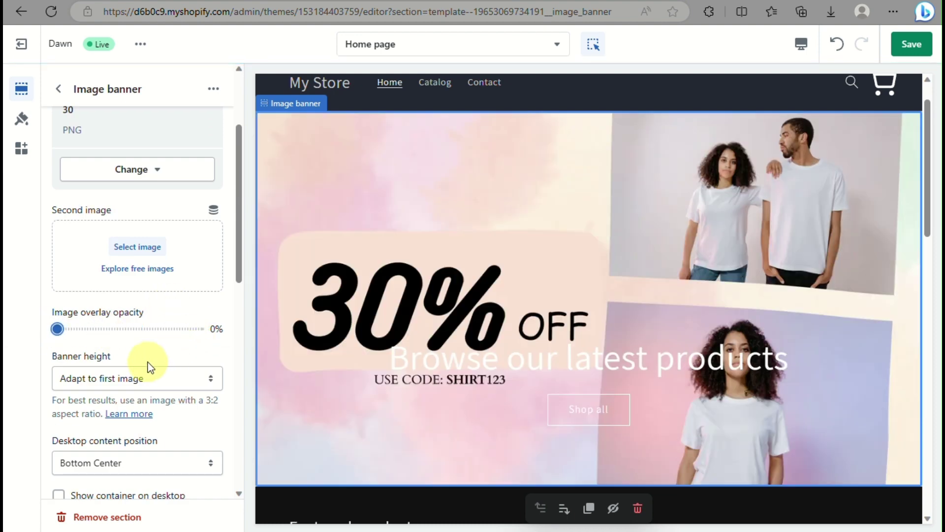
# - Clear the "Browse our latest products" heading text from the image banner, keeping the heading size at Large
pyautogui.click(498, 347)
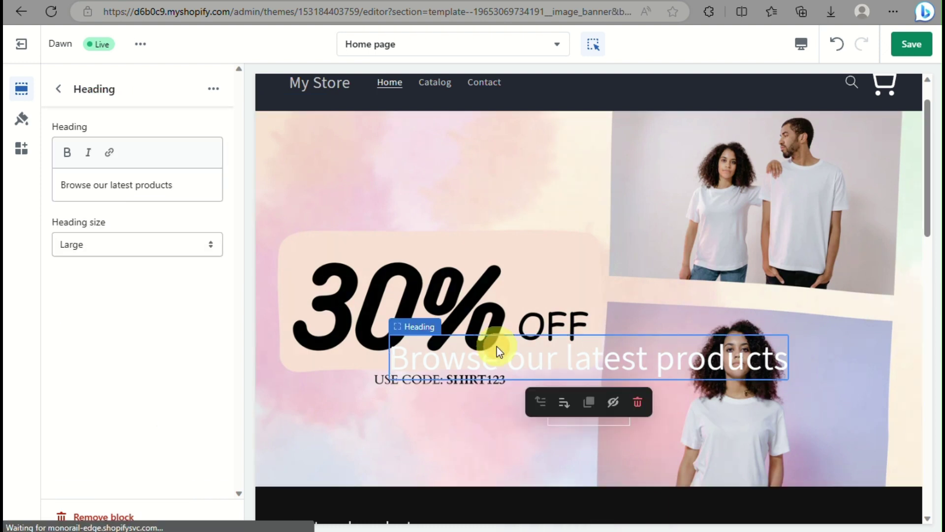
pyautogui.tripleClick(186, 183)
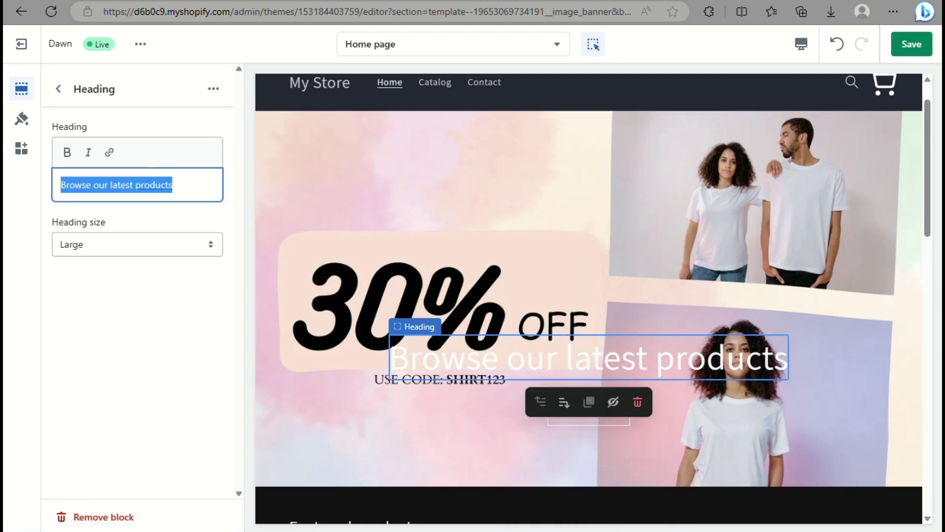
pyautogui.press('BackSpace')
pyautogui.click(112, 243)
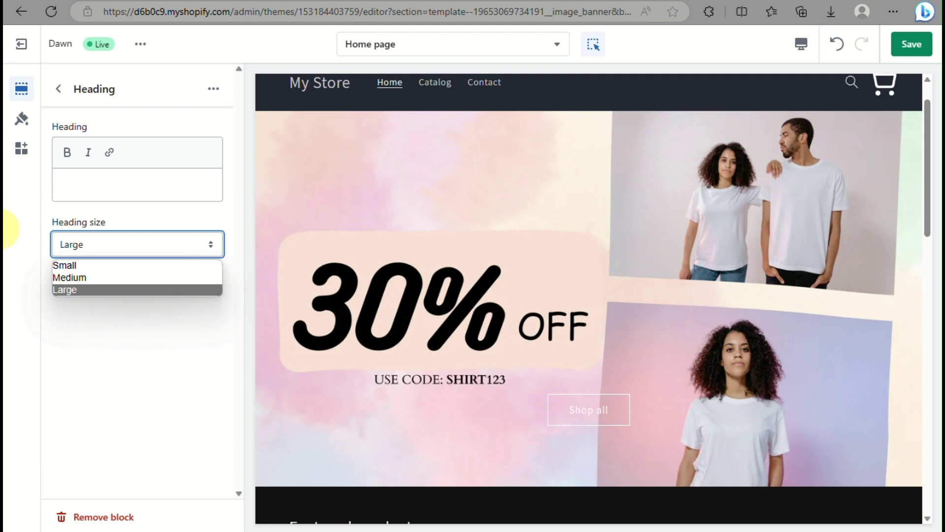
pyautogui.click(68, 96)
pyautogui.click(68, 96)
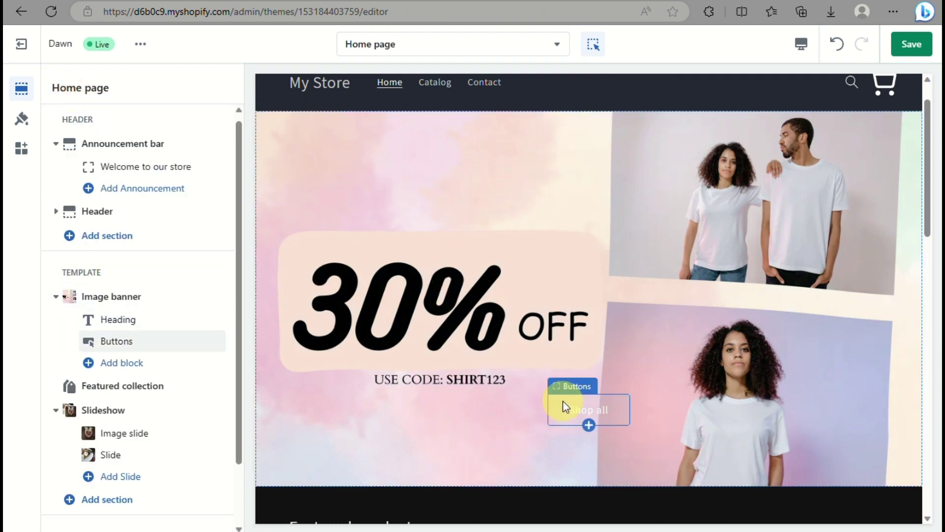
# - Remove the buttons block with the "Shop all" button from the image banner
pyautogui.click(589, 410)
pyautogui.click(127, 141)
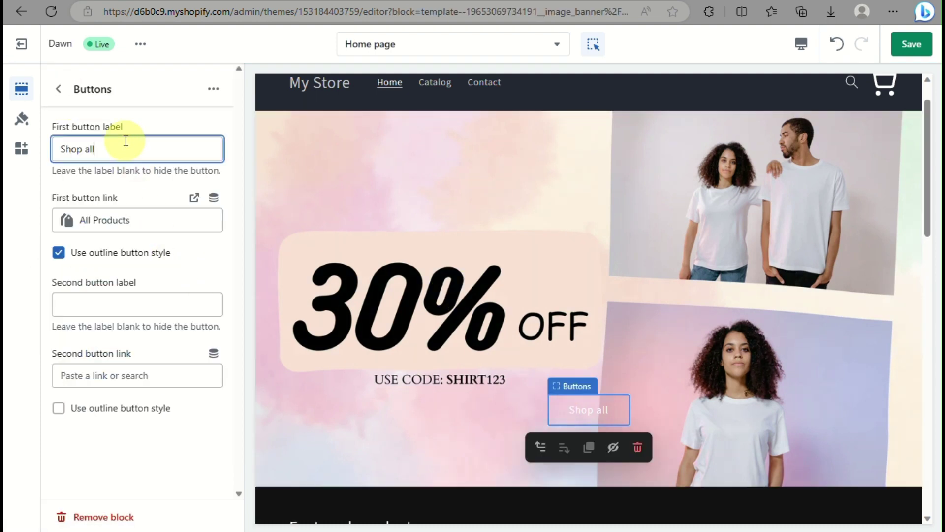
pyautogui.click(644, 449)
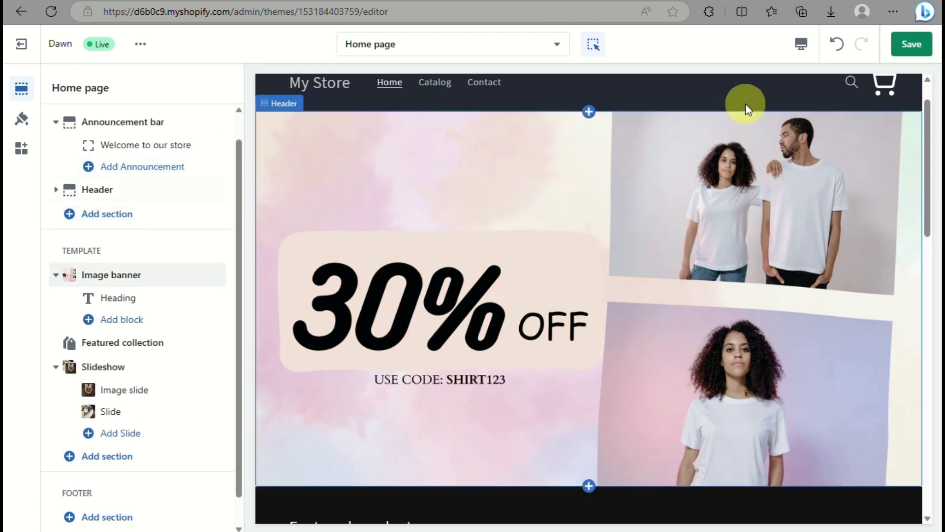
# - Save the theme changes and exit the theme editor
pyautogui.click(909, 45)
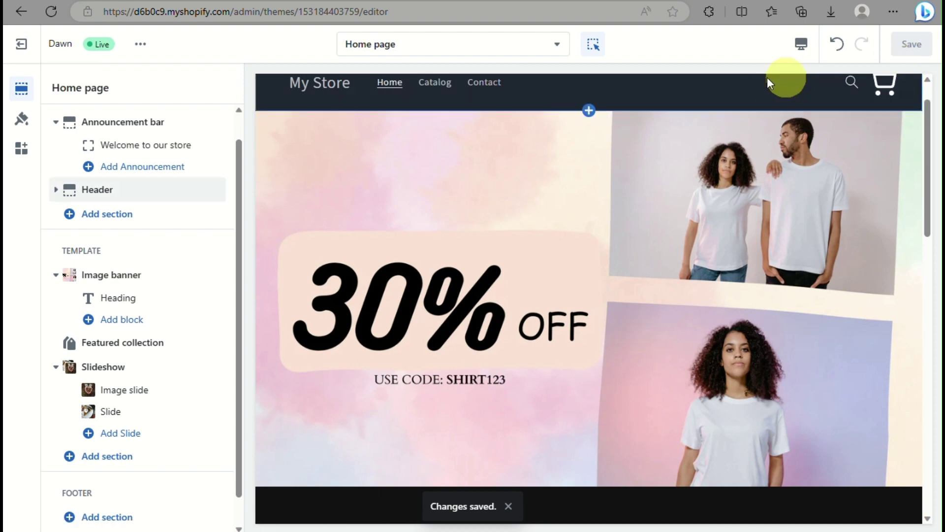
pyautogui.click(808, 44)
pyautogui.click(21, 44)
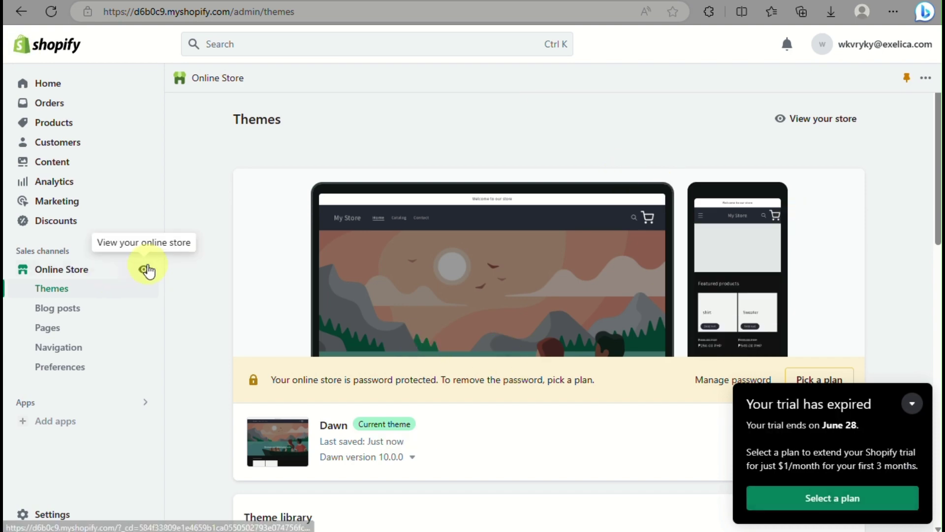
# - Open the live online store and examine how the "30% OFF" banner is displayed on its home page
pyautogui.click(145, 270)
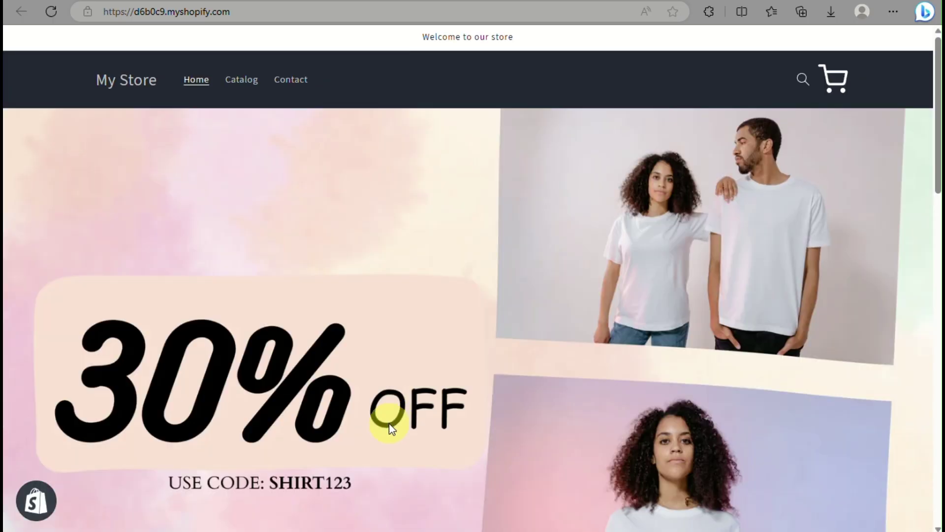
pyautogui.scroll(-5, 414, 416)
pyautogui.scroll(4, 436, 405)
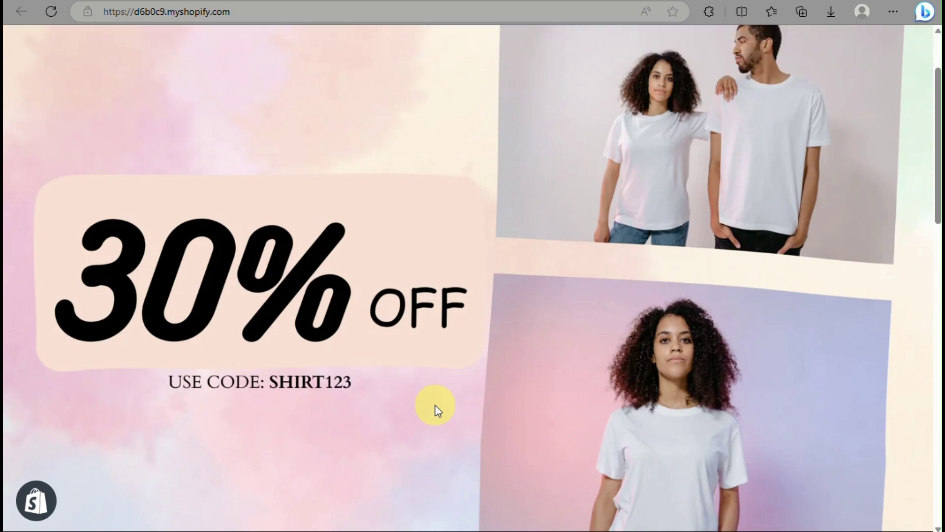
pyautogui.scroll(2, 436, 406)
pyautogui.scroll(-2, 436, 409)
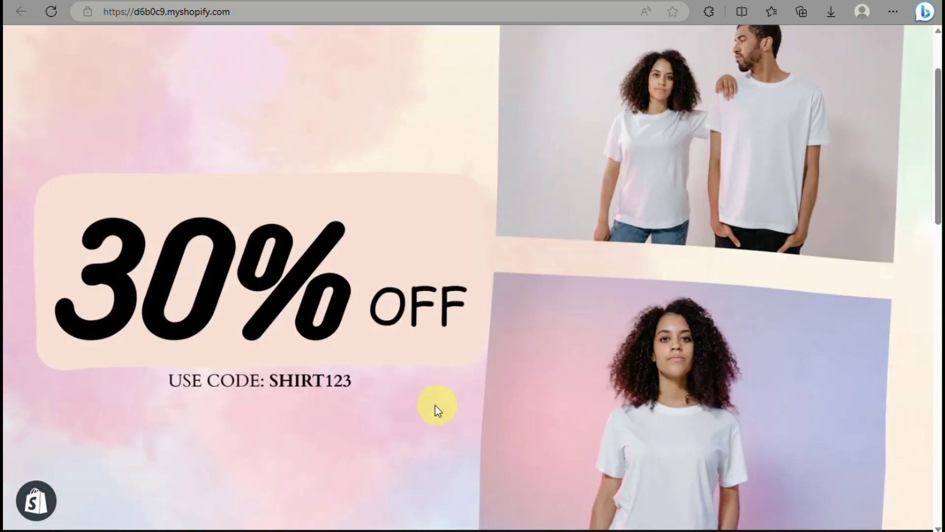